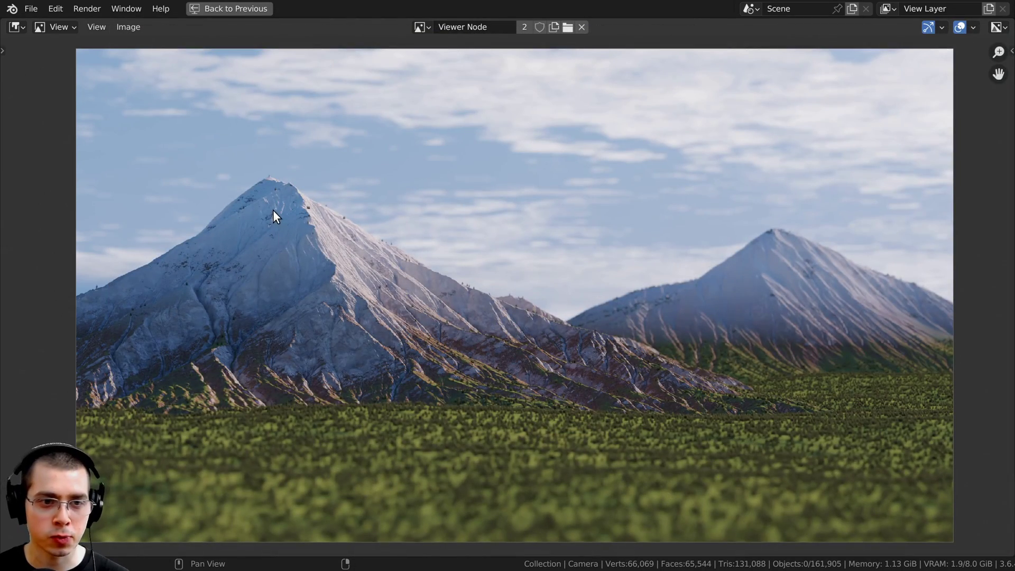
# Examine the rendered mountain landscape up close, from the snowy peak down to the grassy foreground
pyautogui.scroll(3, 294, 322)
pyautogui.moveTo(294, 322); pyautogui.dragTo(496, 252, button='middle')
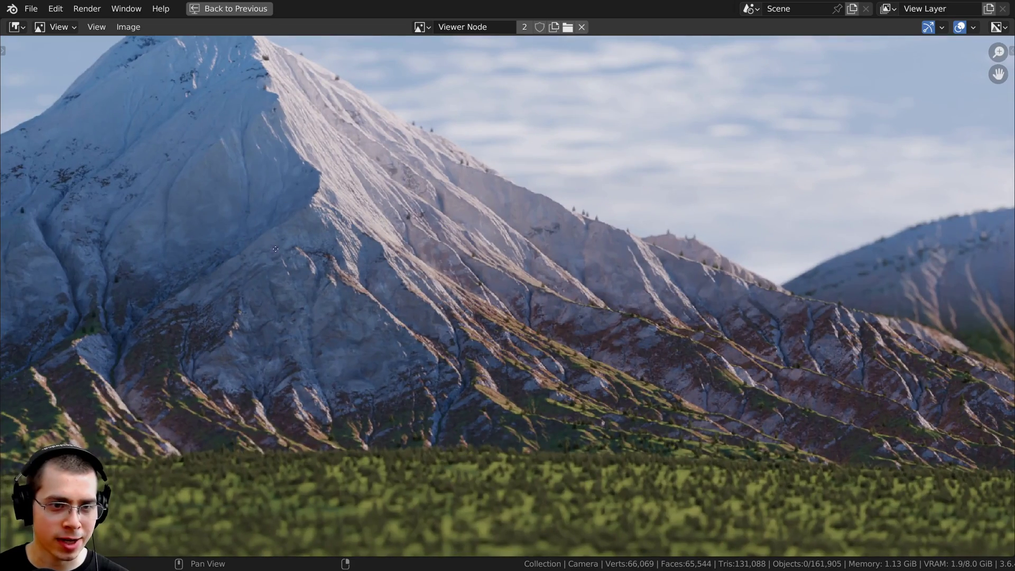
pyautogui.moveTo(286, 108); pyautogui.dragTo(334, 158, button='middle')
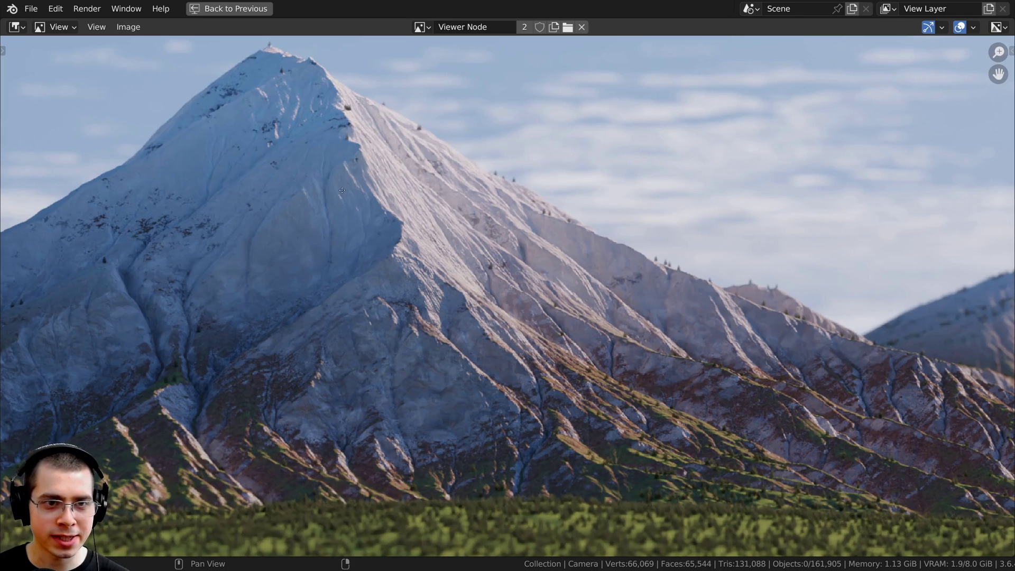
pyautogui.scroll(-3, 452, 254)
pyautogui.moveTo(452, 255); pyautogui.dragTo(378, 216, button='middle')
pyautogui.scroll(-1, 700, 296)
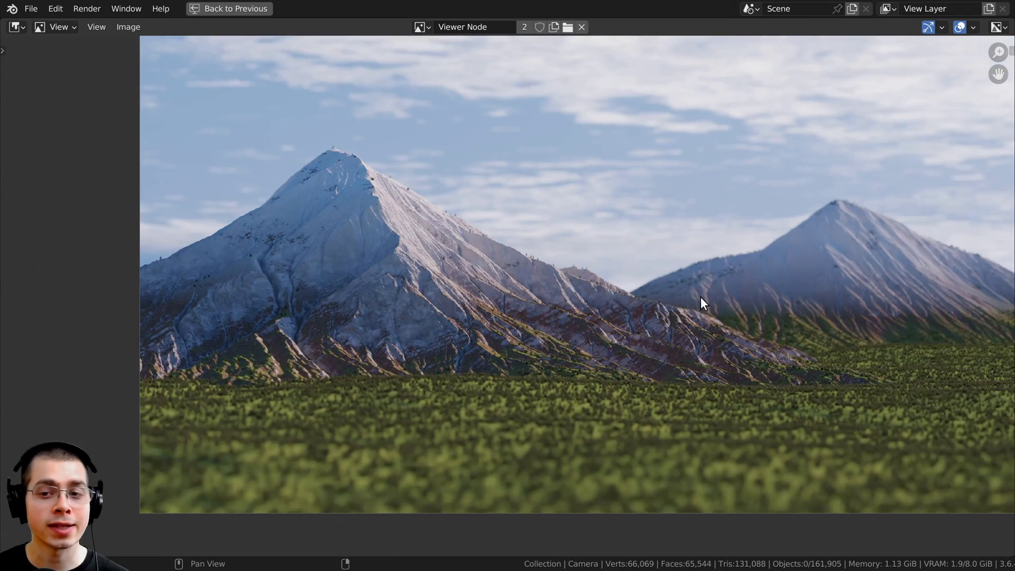
pyautogui.moveTo(700, 297); pyautogui.dragTo(668, 311, button='middle')
pyautogui.moveTo(708, 202); pyautogui.dragTo(712, 206, button='middle')
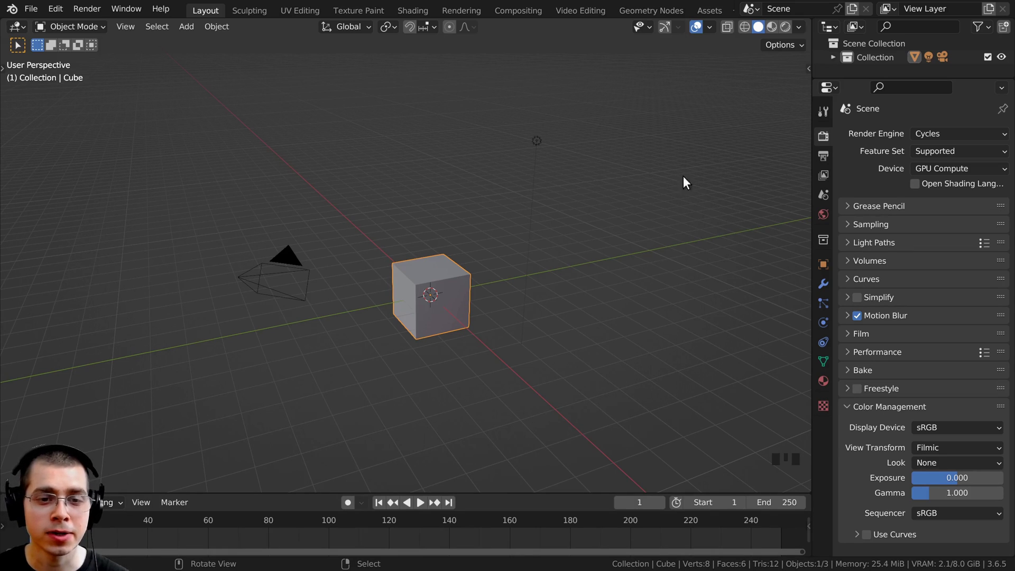
# Install the Terrain Scapes full and scattering add-ons from their zip files in the preferences
pyautogui.moveTo(428, 211); pyautogui.dragTo(394, 201, button='middle')
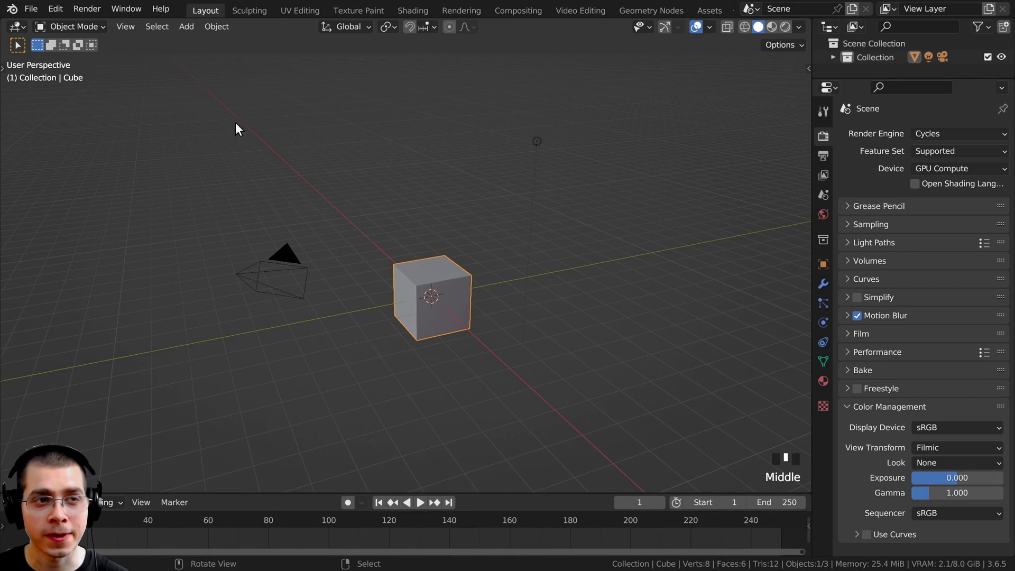
pyautogui.click(46, 7)
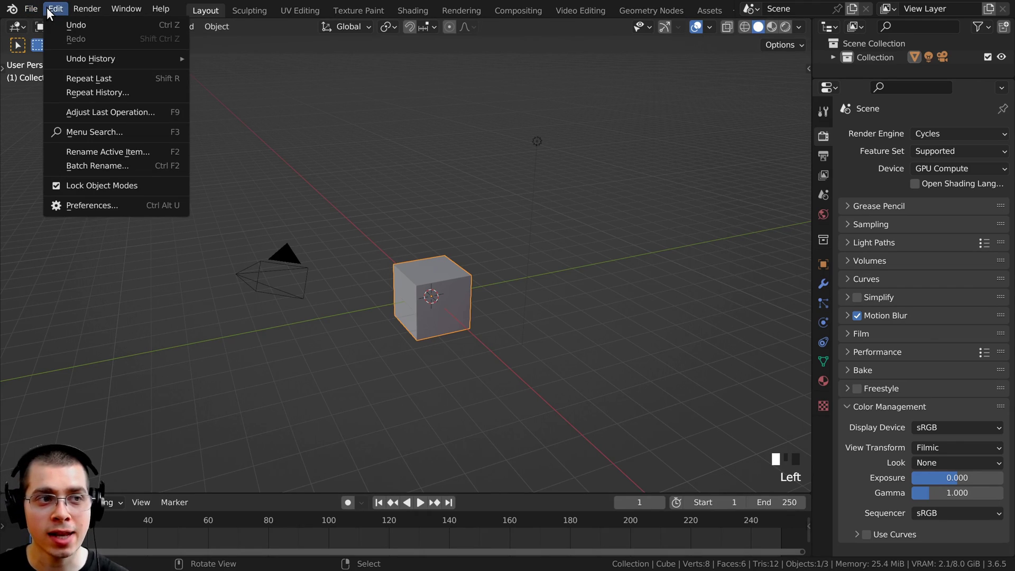
pyautogui.click(112, 209)
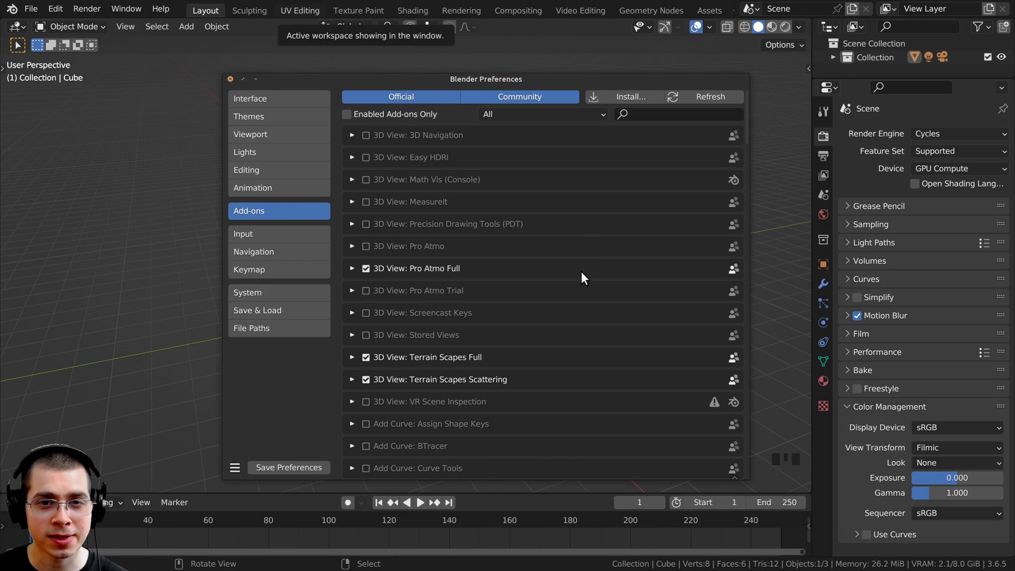
pyautogui.click(608, 98)
pyautogui.moveTo(473, 317); pyautogui.dragTo(338, 159)
pyautogui.click(357, 156)
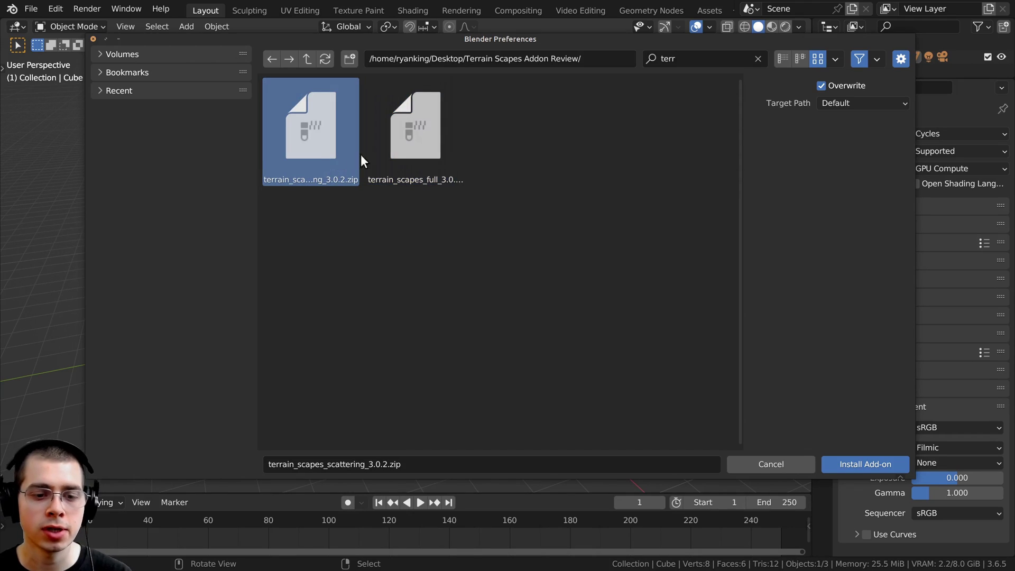
pyautogui.click(397, 153)
pyautogui.click(338, 157)
pyautogui.moveTo(411, 241); pyautogui.dragTo(293, 136)
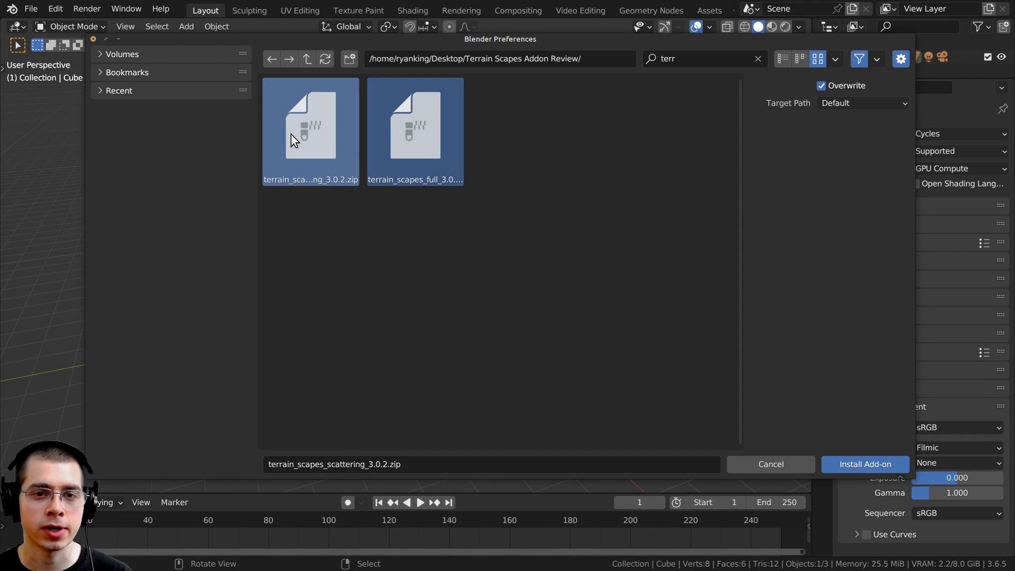
pyautogui.click(856, 466)
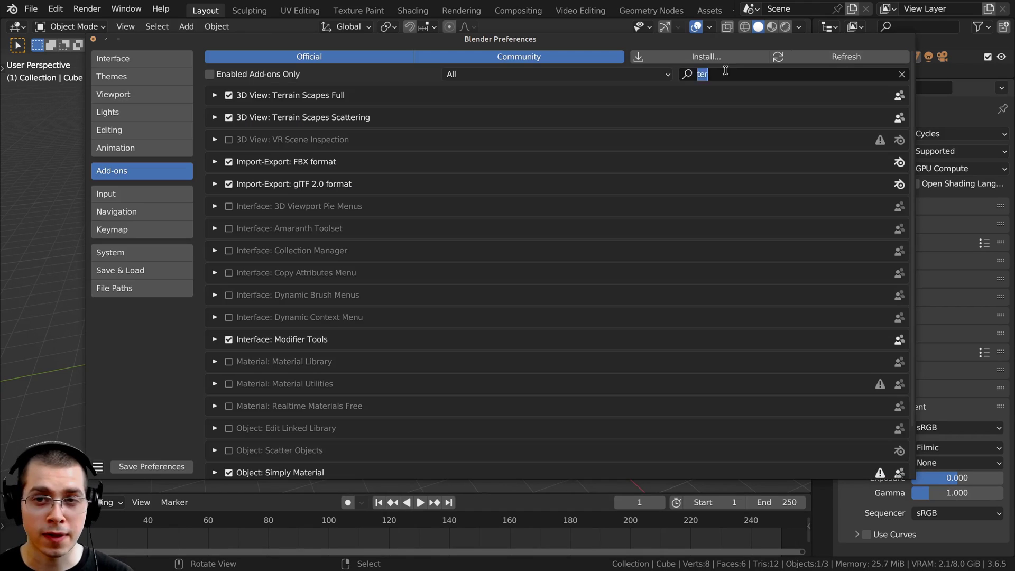
# Filter the add-on list by "terr" to check the Terrain Scapes add-ons, and close the preferences
pyautogui.click(670, 72)
pyautogui.write('terr')
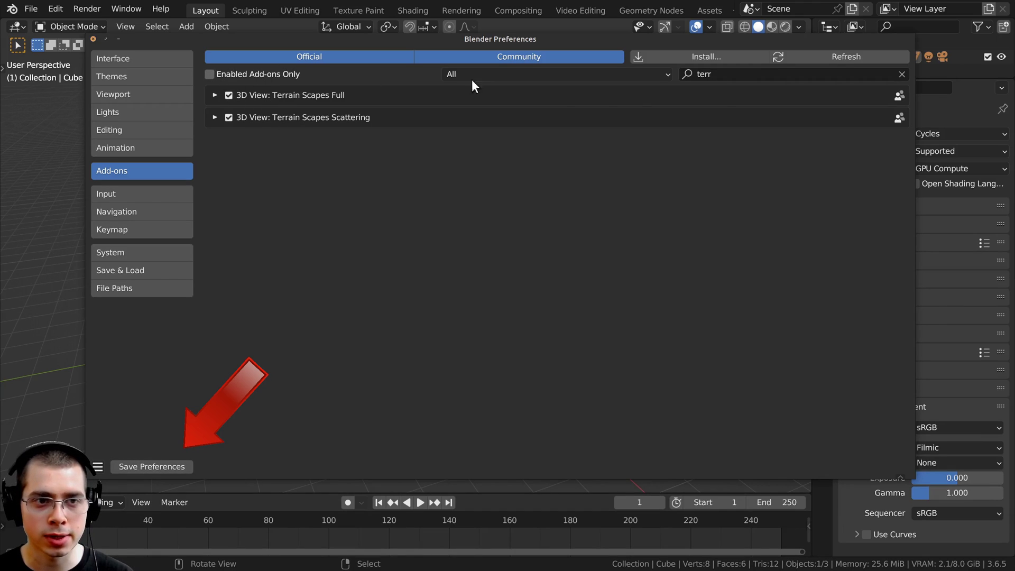
pyautogui.moveTo(389, 42); pyautogui.dragTo(408, 43)
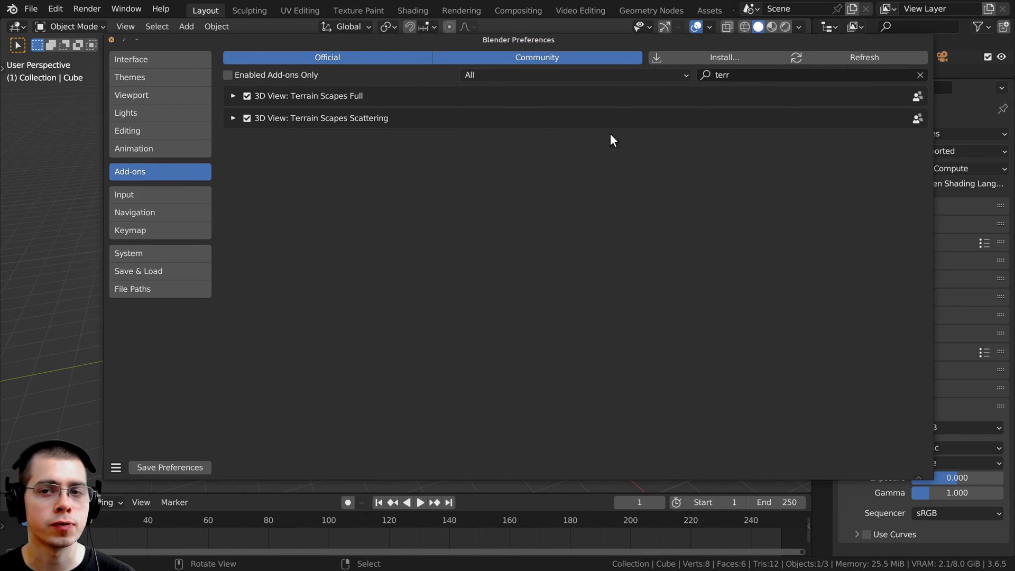
pyautogui.click(111, 40)
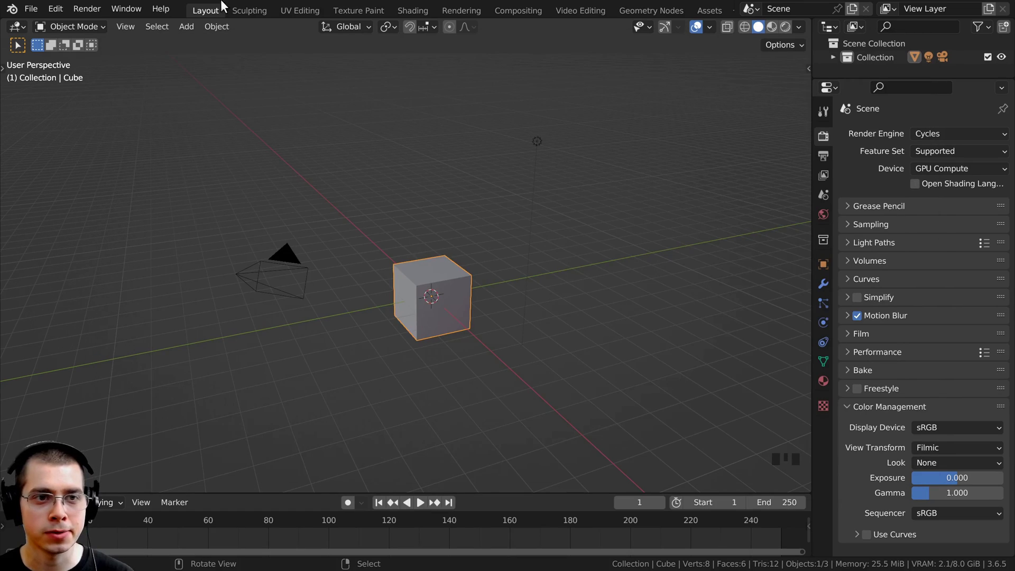
# Delete all default objects from the scene: the cube, camera and light
pyautogui.moveTo(550, 182); pyautogui.dragTo(565, 204, button='middle')
pyautogui.press('a')
pyautogui.press('x')
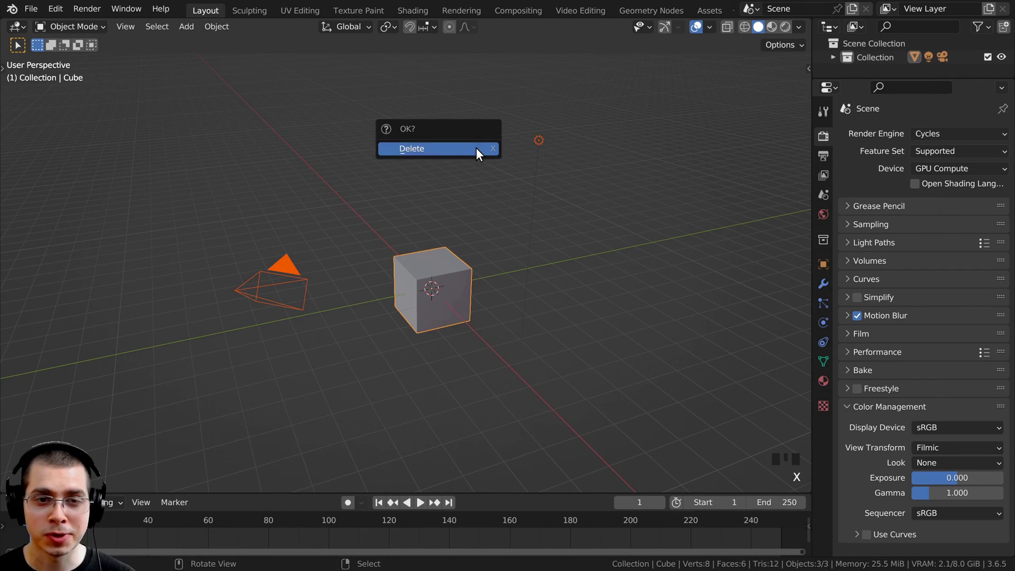
pyautogui.click(476, 147)
pyautogui.keyDown('shift'); pyautogui.moveTo(477, 261); pyautogui.dragTo(476, 236, button='middle'); pyautogui.keyUp('shift')
pyautogui.scroll(1, 394, 167)
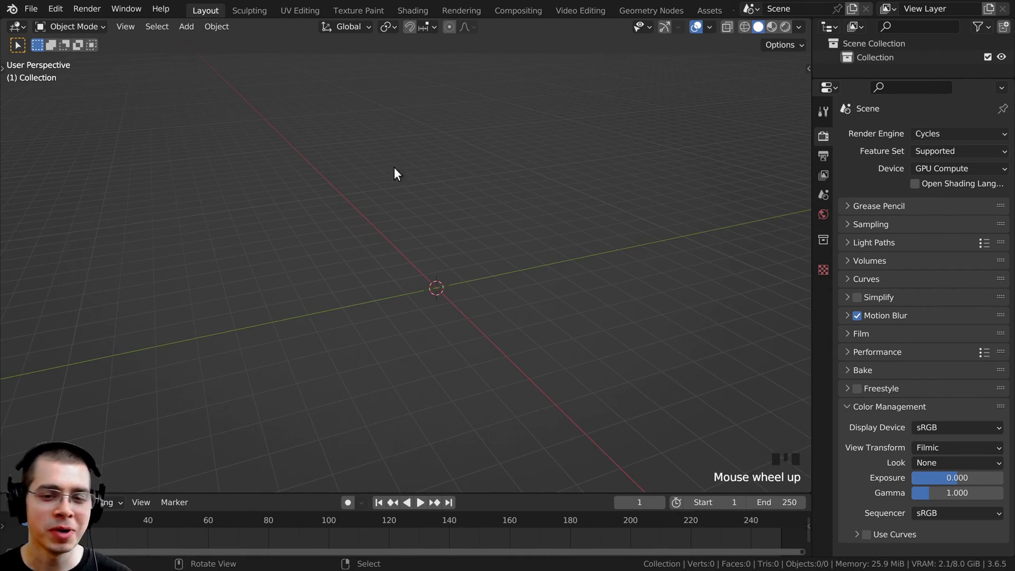
pyautogui.keyDown('shift'); pyautogui.moveTo(394, 167); pyautogui.dragTo(528, 223, button='middle'); pyautogui.keyUp('shift')
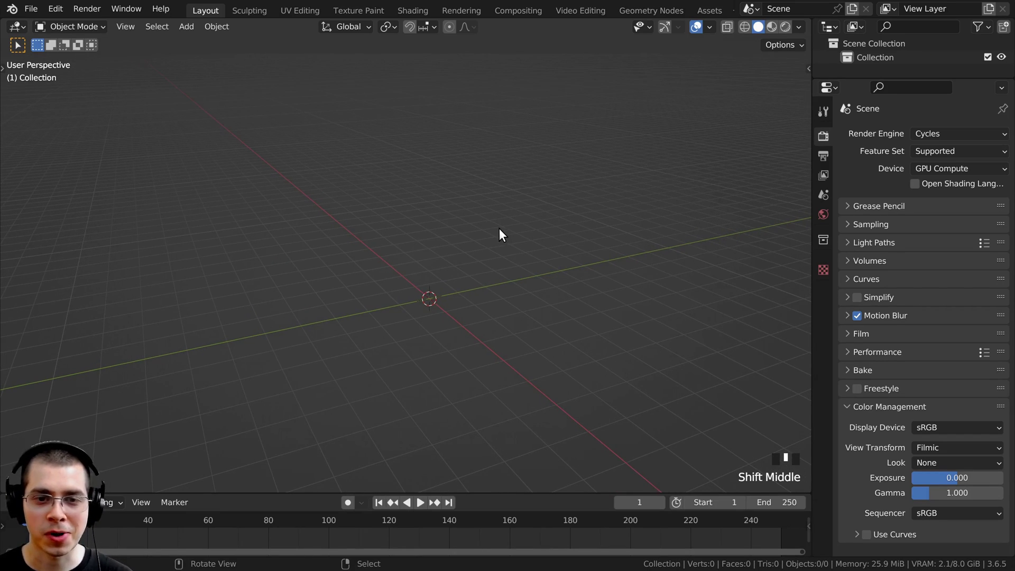
# Display the Terrain Scapes add-on's controls in the viewport sidebar
pyautogui.press('n')
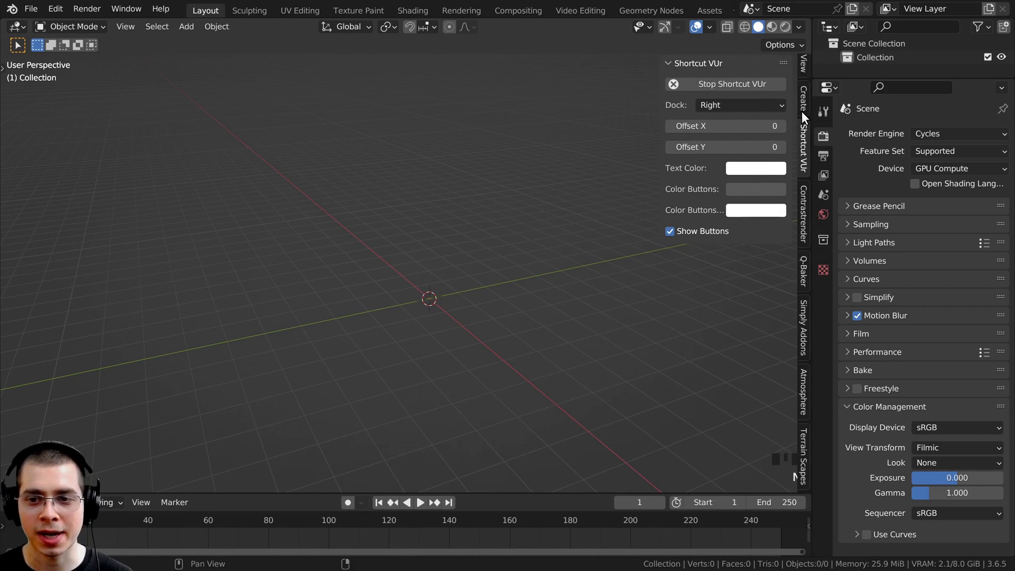
pyautogui.scroll(-2, 802, 440)
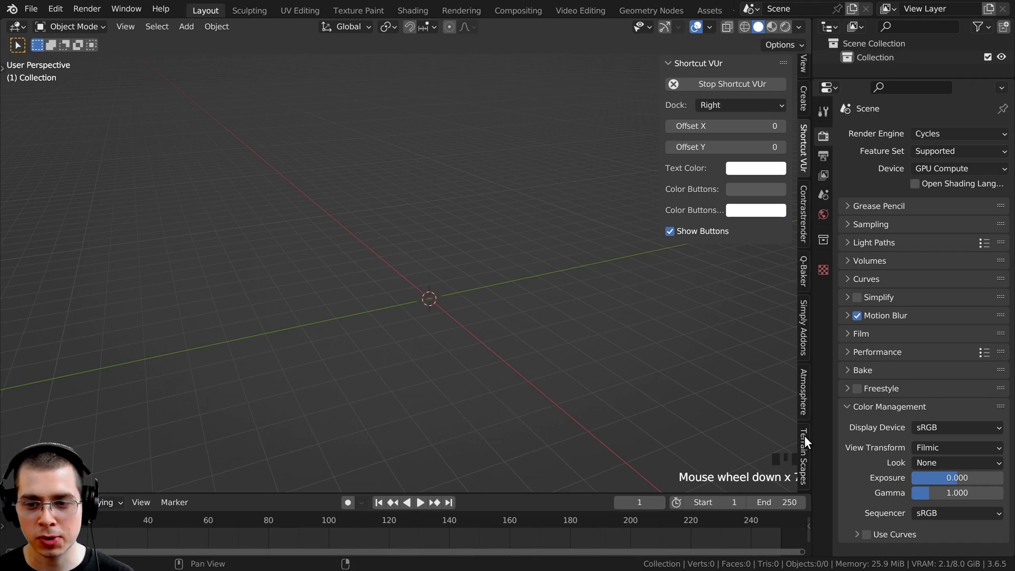
pyautogui.click(804, 436)
pyautogui.click(803, 386)
pyautogui.click(803, 327)
pyautogui.click(803, 271)
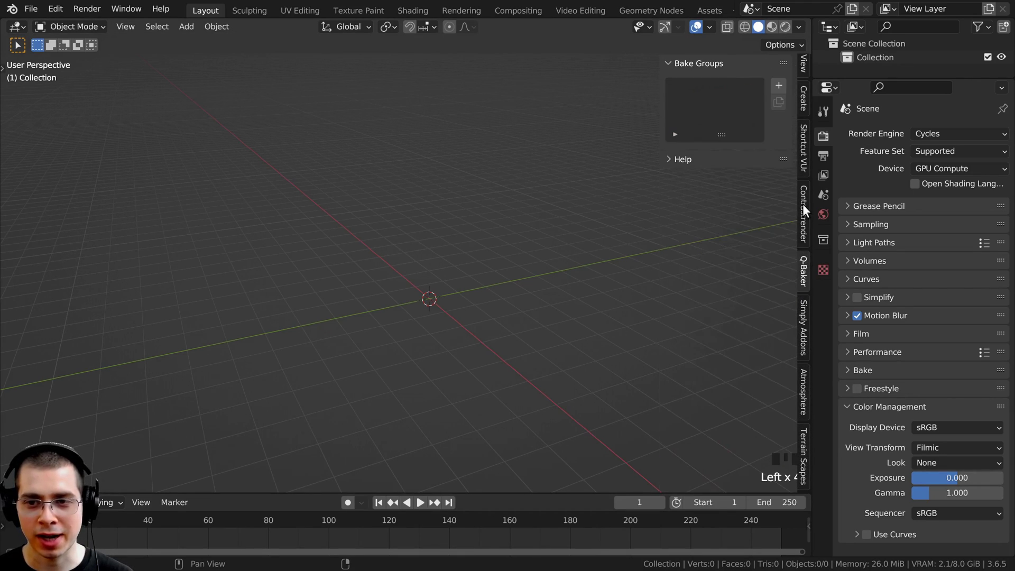
pyautogui.scroll(2, 803, 70)
pyautogui.scroll(-3, 808, 393)
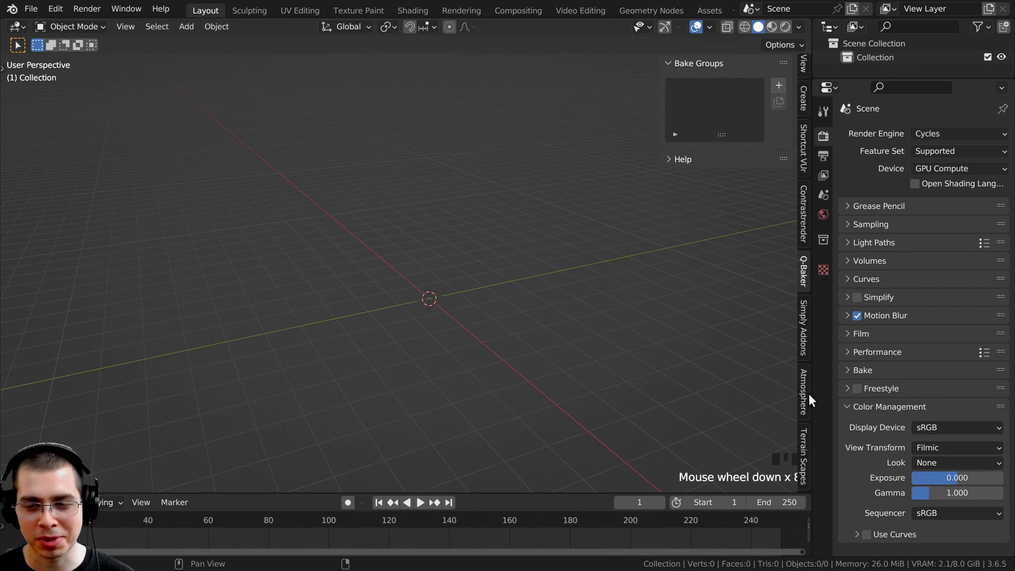
pyautogui.click(807, 453)
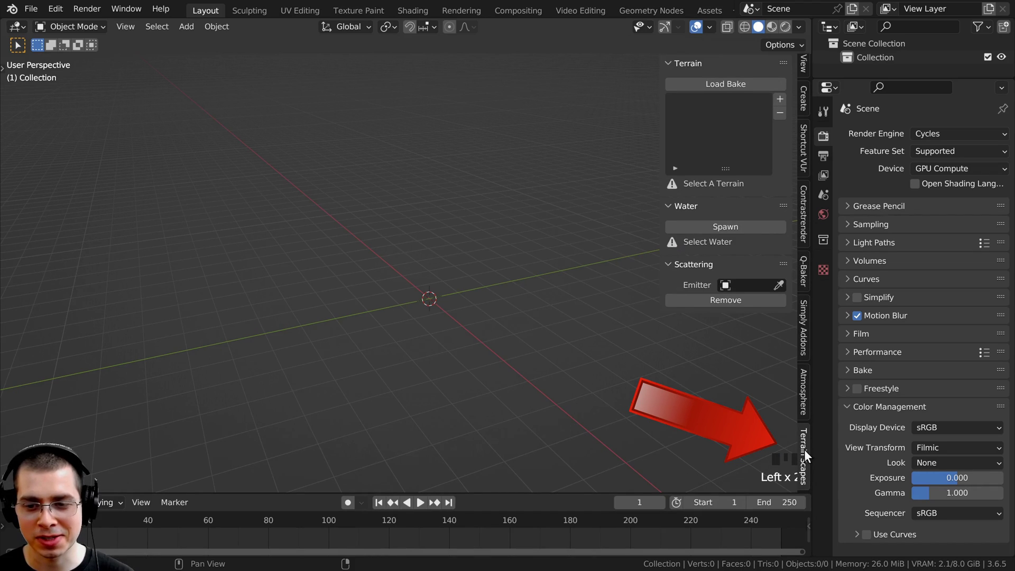
# Add a new terrain to the empty scene with Terrain Scapes
pyautogui.keyDown('shift'); pyautogui.moveTo(512, 373); pyautogui.dragTo(528, 313, button='middle'); pyautogui.keyUp('shift')
pyautogui.moveTo(392, 269); pyautogui.dragTo(411, 277, button='middle')
pyautogui.keyDown('shift'); pyautogui.moveTo(456, 223); pyautogui.dragTo(473, 240, button='middle'); pyautogui.keyUp('shift')
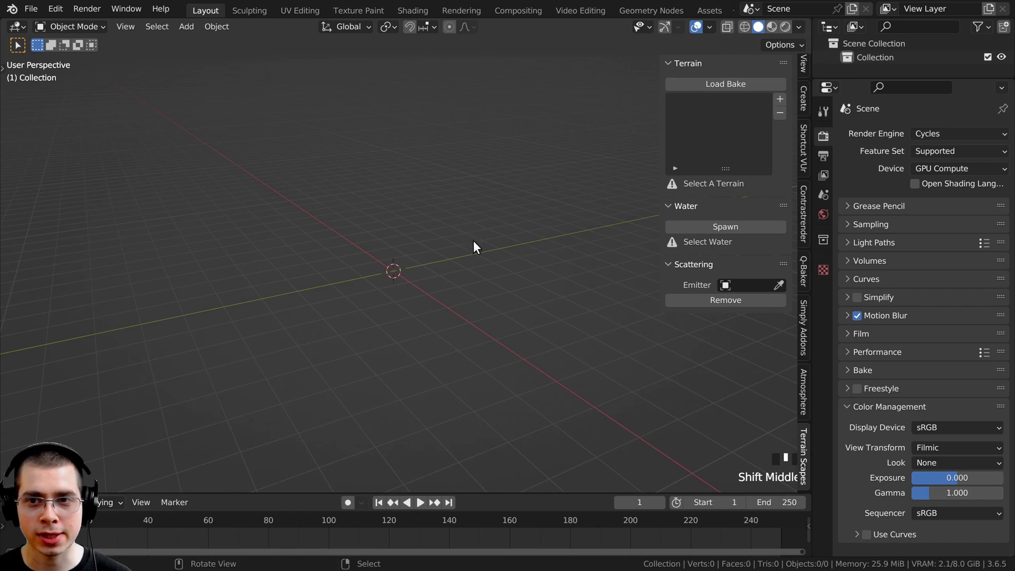
pyautogui.scroll(5, 750, 111)
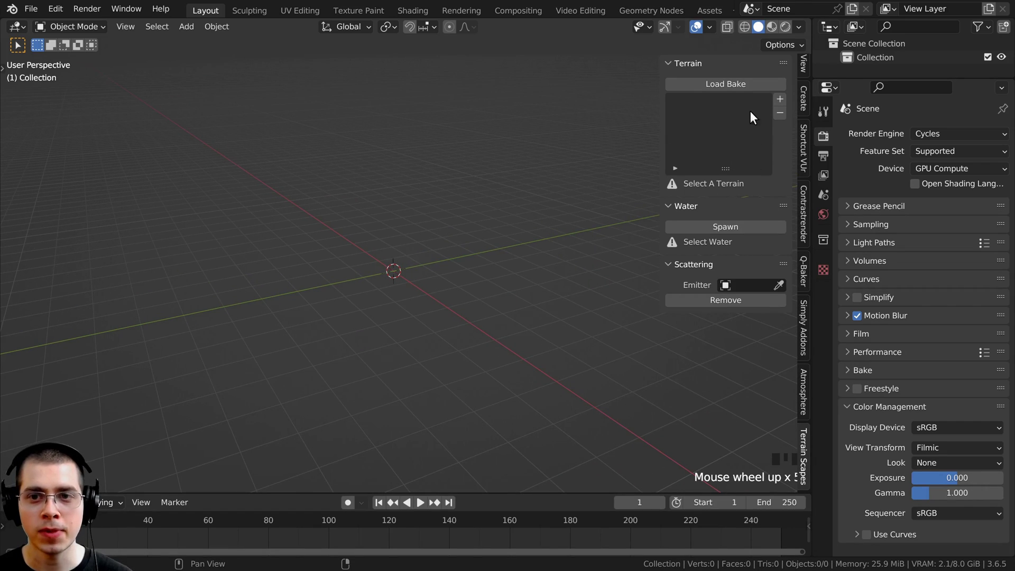
pyautogui.click(780, 98)
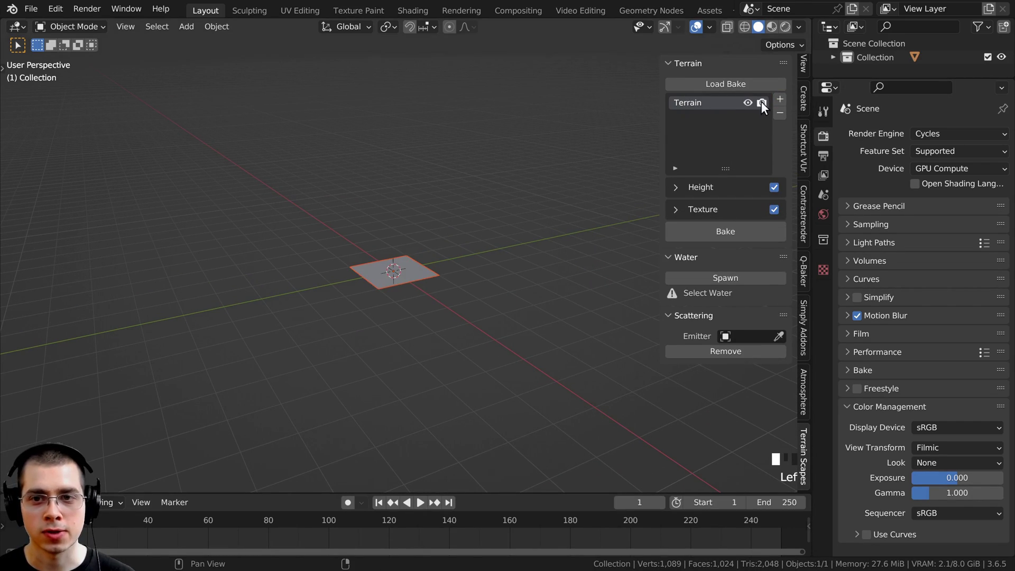
pyautogui.scroll(3, 403, 312)
pyautogui.keyDown('shift'); pyautogui.moveTo(390, 200); pyautogui.dragTo(527, 249, button='middle'); pyautogui.keyUp('shift')
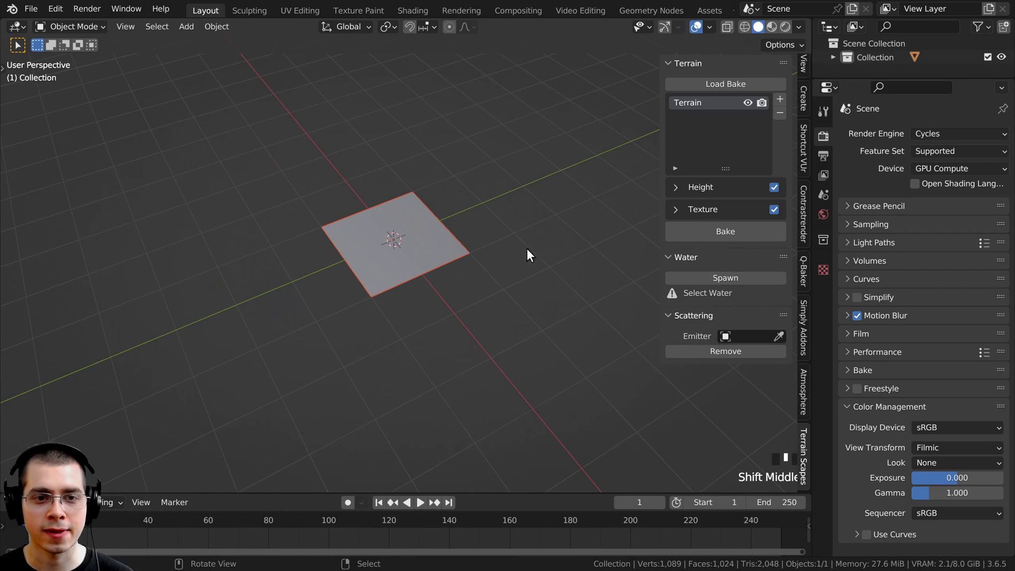
# Rename the new terrain to Landscape
pyautogui.doubleClick(689, 104)
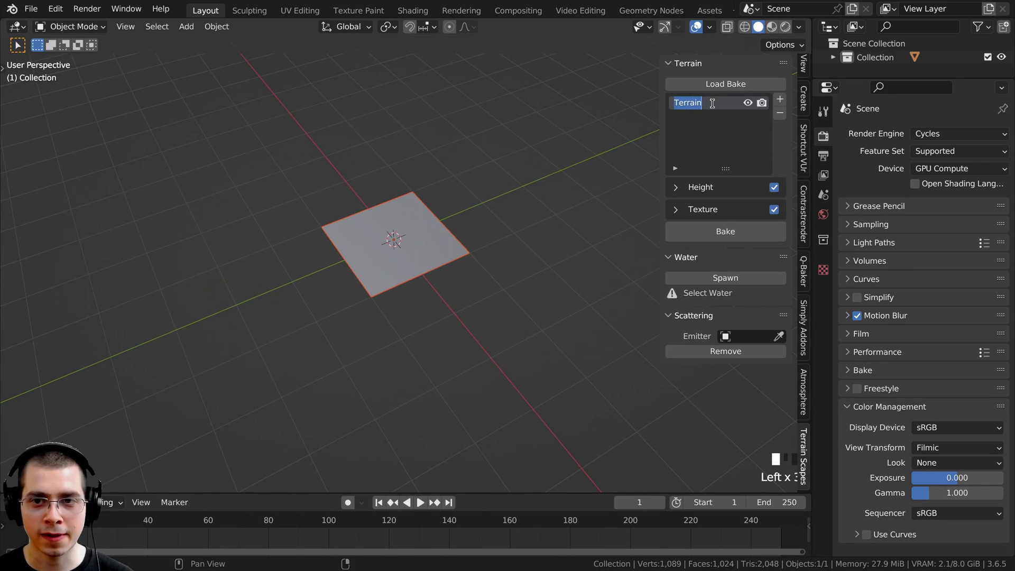
pyautogui.write('Land')
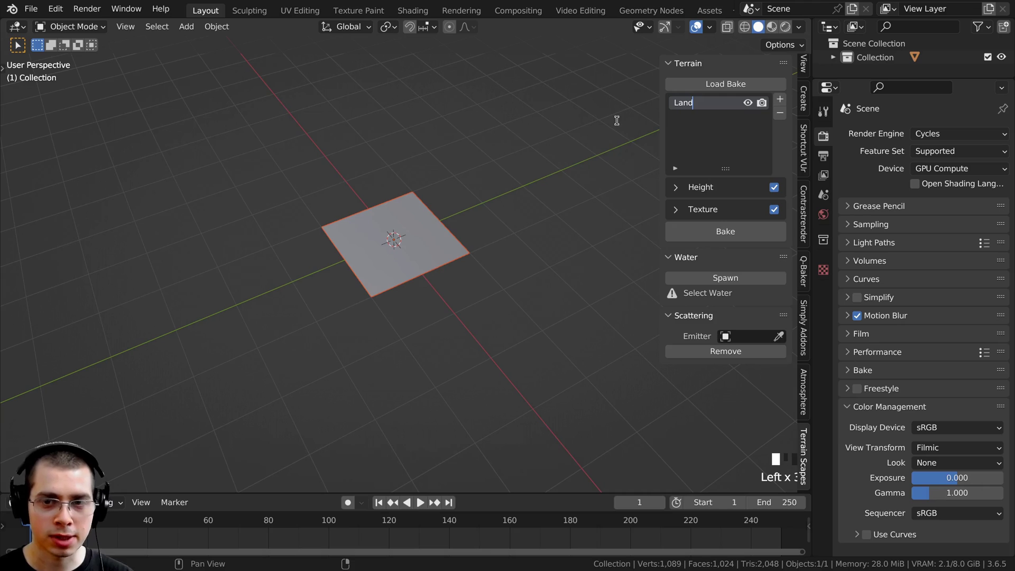
pyautogui.write('scape')
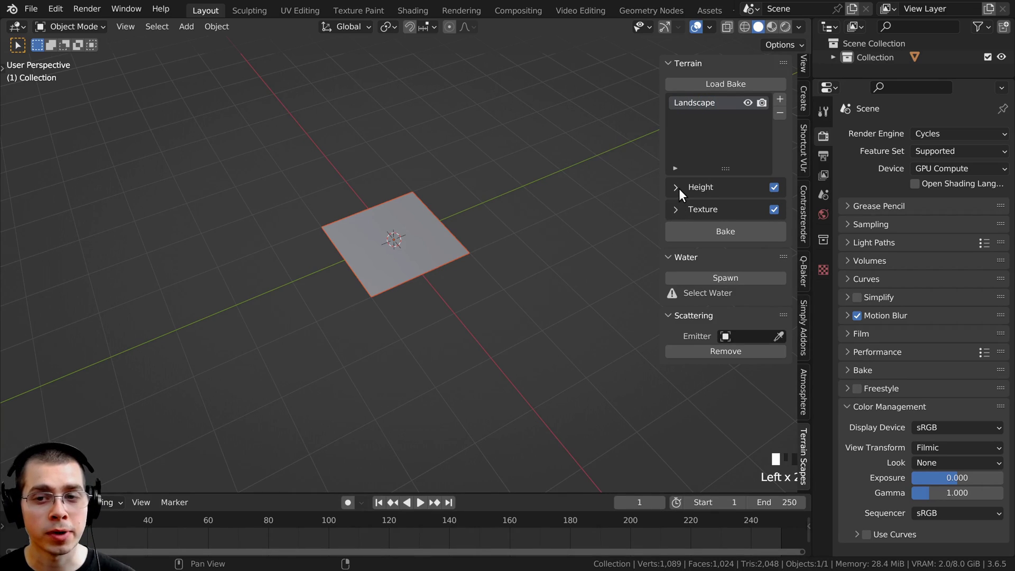
# Expand the Landscape terrain's height options together with their settings and layers
pyautogui.click(679, 188)
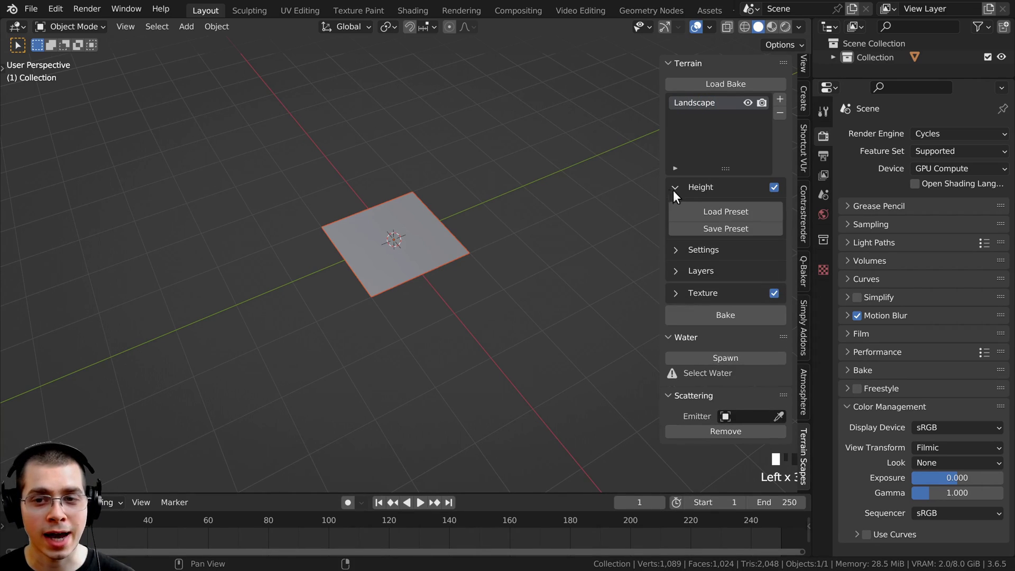
pyautogui.click(672, 266)
pyautogui.click(672, 249)
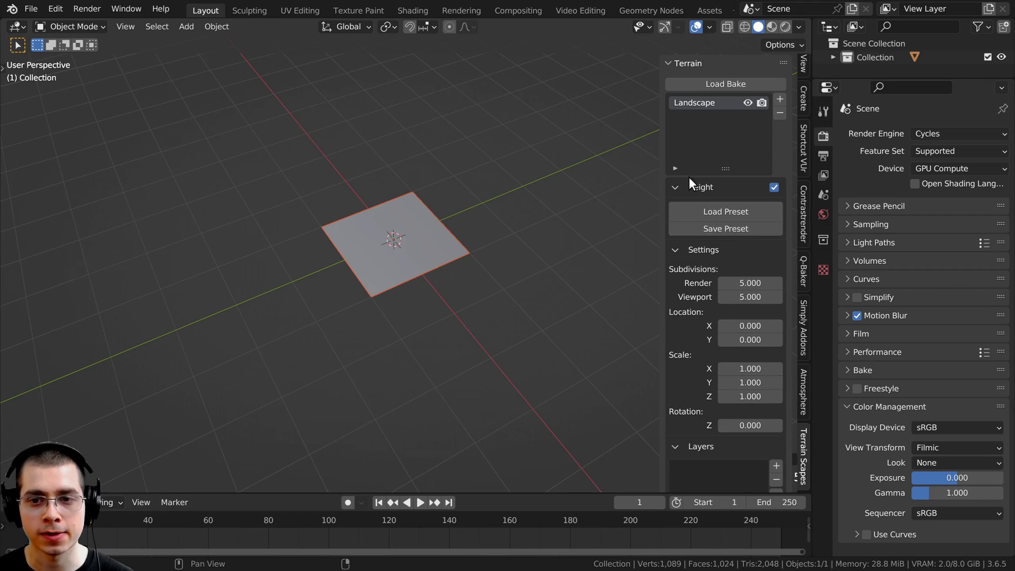
# Look through the add-on's height presets and the terrain's height settings without loading a preset
pyautogui.click(726, 214)
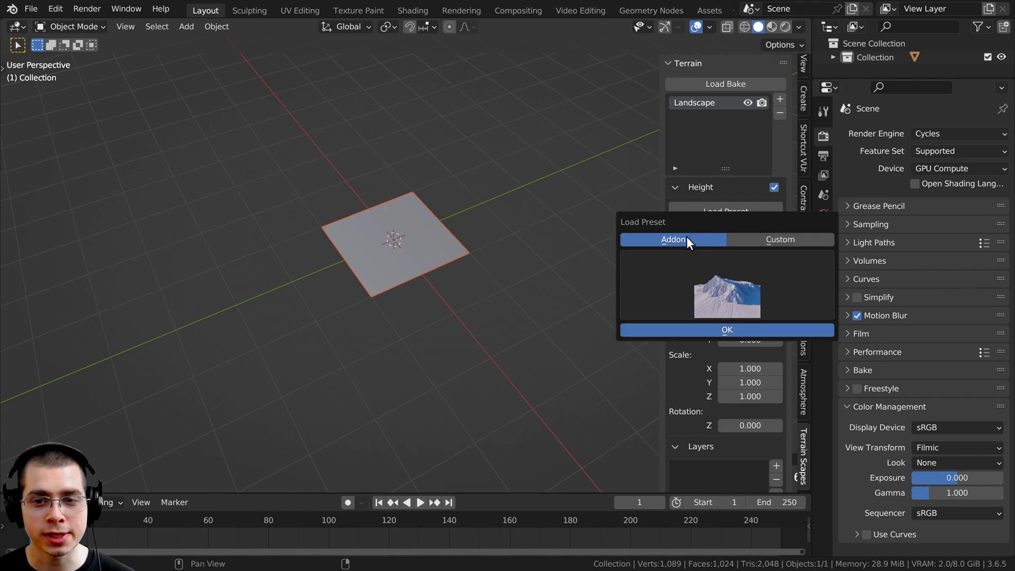
pyautogui.click(734, 284)
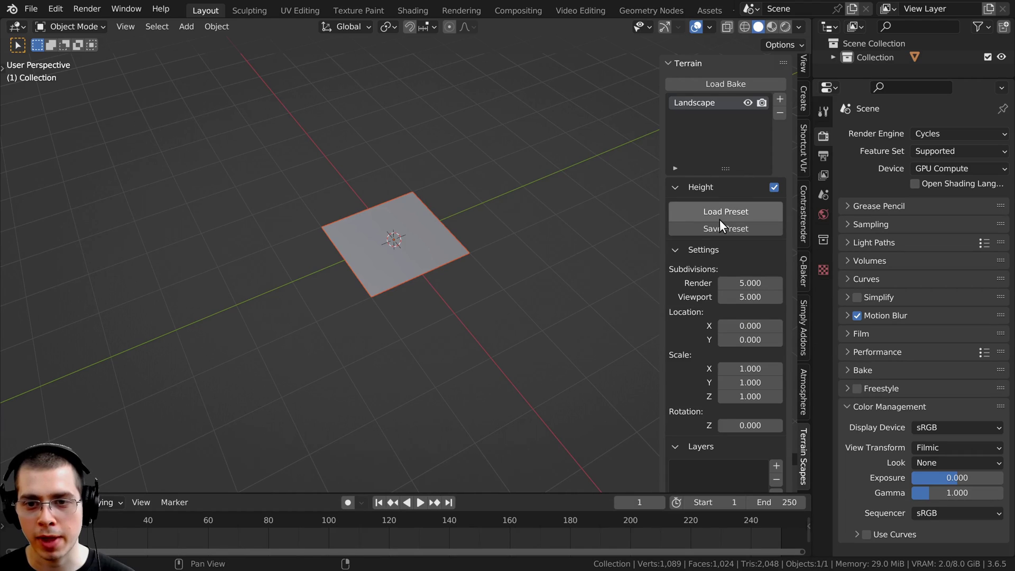
pyautogui.scroll(-2, 718, 216)
pyautogui.scroll(-6, 718, 214)
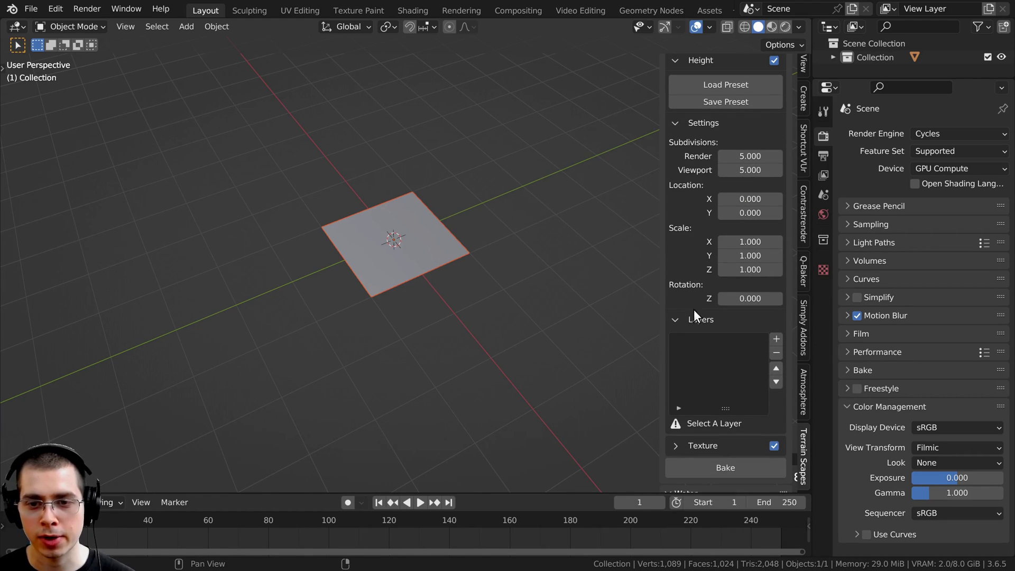
pyautogui.scroll(1, 448, 239)
# Select the flat terrain plane and start adding a structure layer to its height layers
pyautogui.moveTo(448, 238); pyautogui.dragTo(423, 175, button='middle')
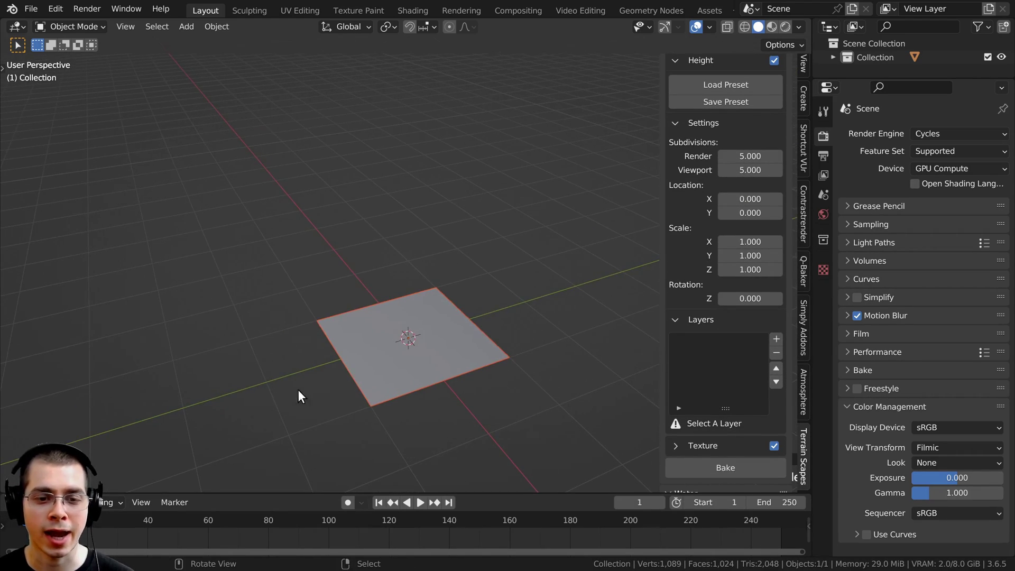
pyautogui.click(362, 356)
pyautogui.press('KP_Decimal')
pyautogui.keyDown('shift'); pyautogui.moveTo(416, 265); pyautogui.dragTo(410, 239, button='middle'); pyautogui.keyUp('shift')
pyautogui.moveTo(410, 238); pyautogui.dragTo(395, 223, button='middle')
pyautogui.click(775, 340)
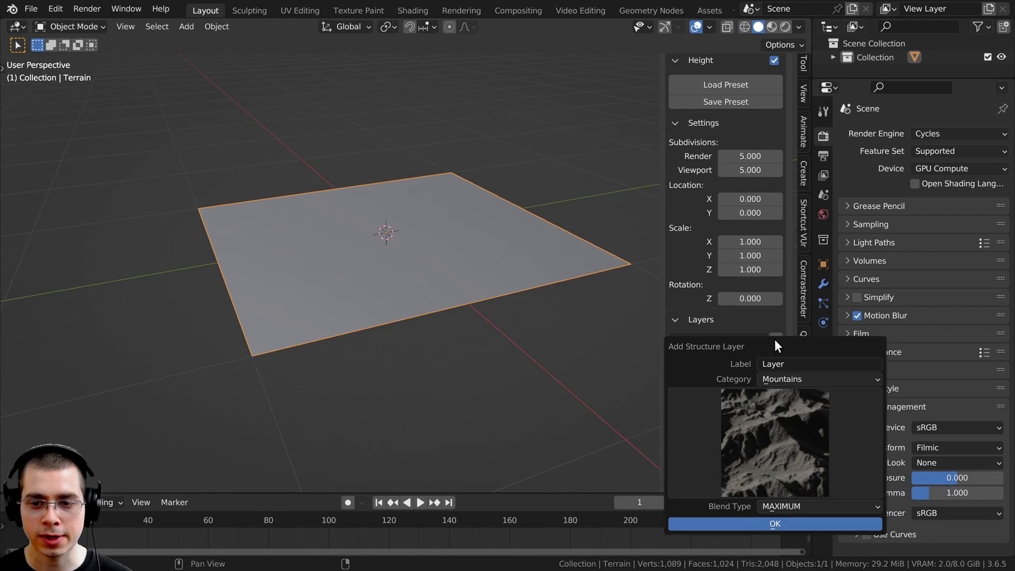
# Browse the height textures offered in the Mountains, Blender_Texture, Mountain and Cliff categories for the new structure layer
pyautogui.click(777, 378)
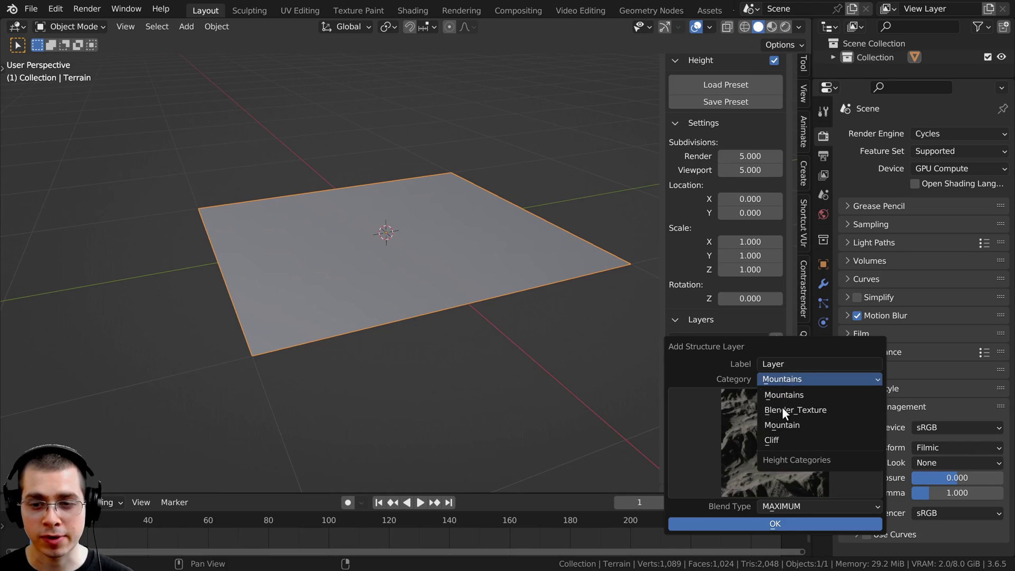
pyautogui.click(792, 395)
pyautogui.click(783, 410)
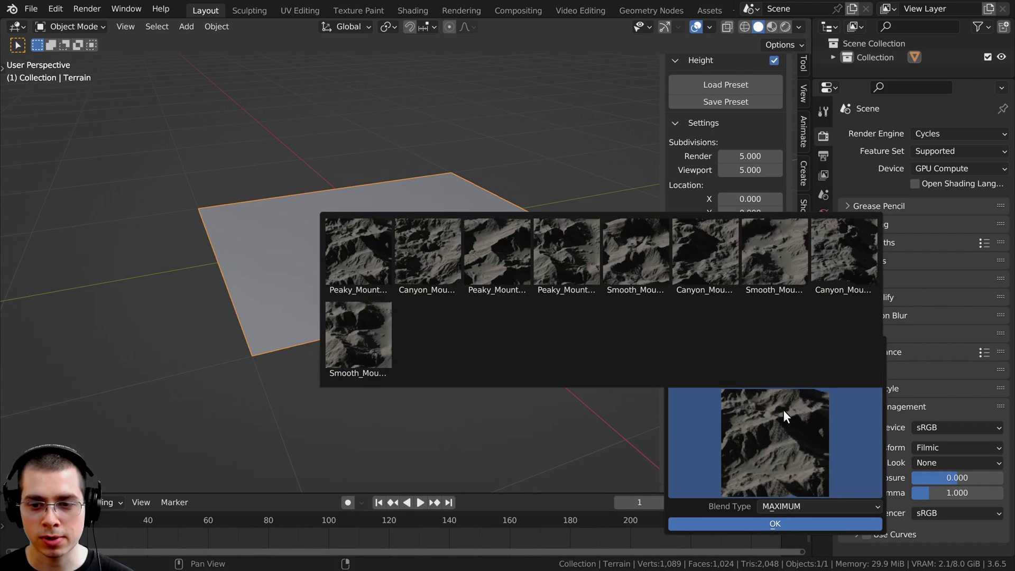
pyautogui.click(796, 374)
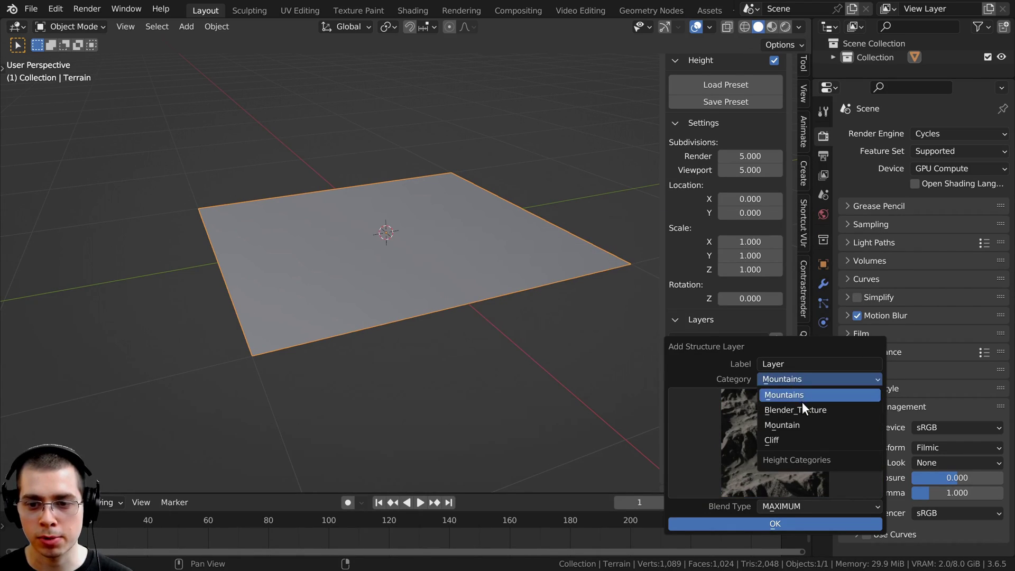
pyautogui.click(801, 406)
pyautogui.click(788, 432)
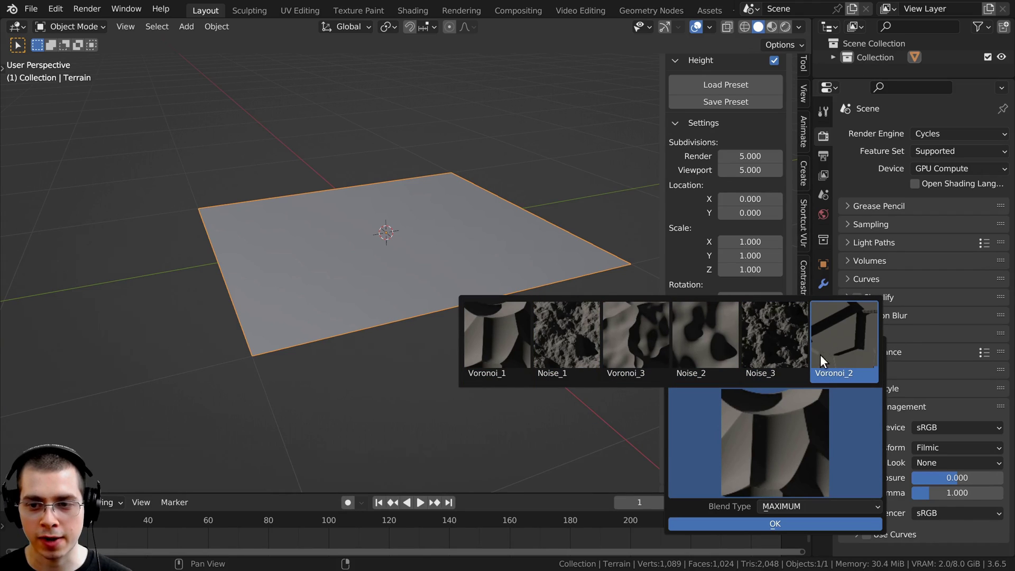
pyautogui.click(796, 376)
pyautogui.click(791, 396)
pyautogui.click(752, 442)
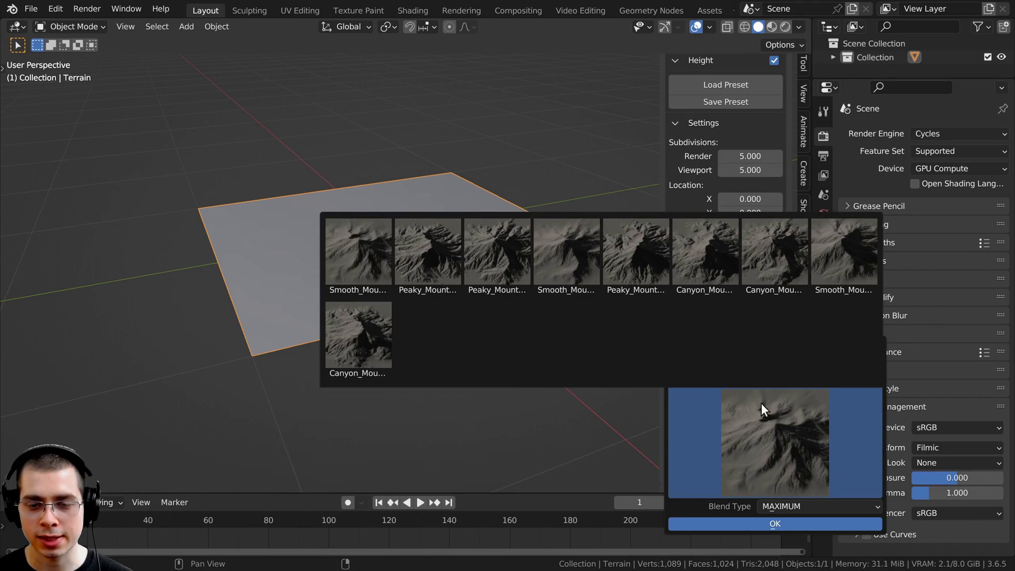
pyautogui.click(566, 254)
pyautogui.click(800, 465)
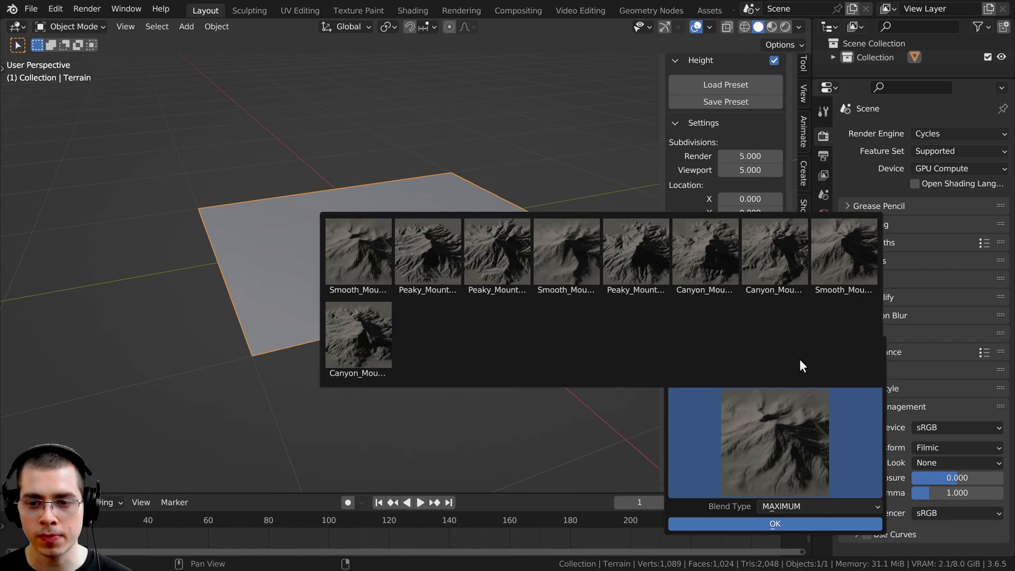
pyautogui.click(799, 379)
pyautogui.click(795, 439)
pyautogui.click(773, 439)
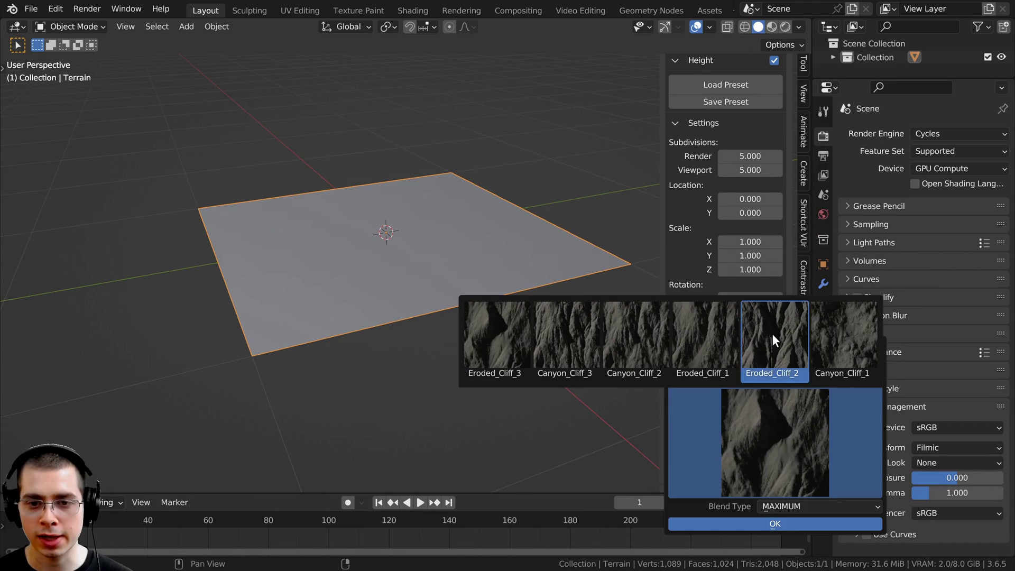
# Label the structure layer Mt. 1, choose the fifth Mountain category texture, a peaky mountain, and add it with Maximum blending
pyautogui.click(794, 370)
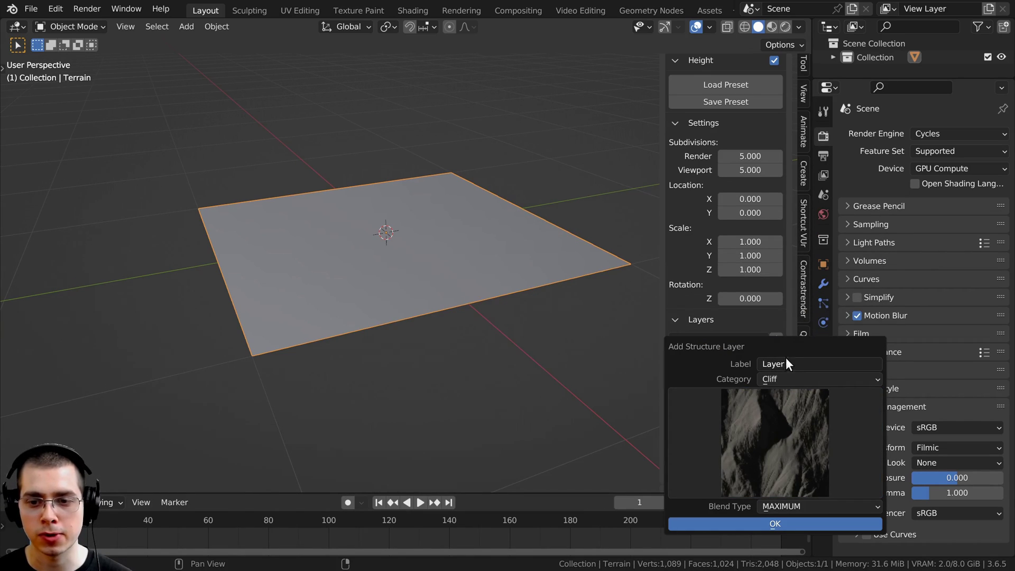
pyautogui.write('Mt. 1')
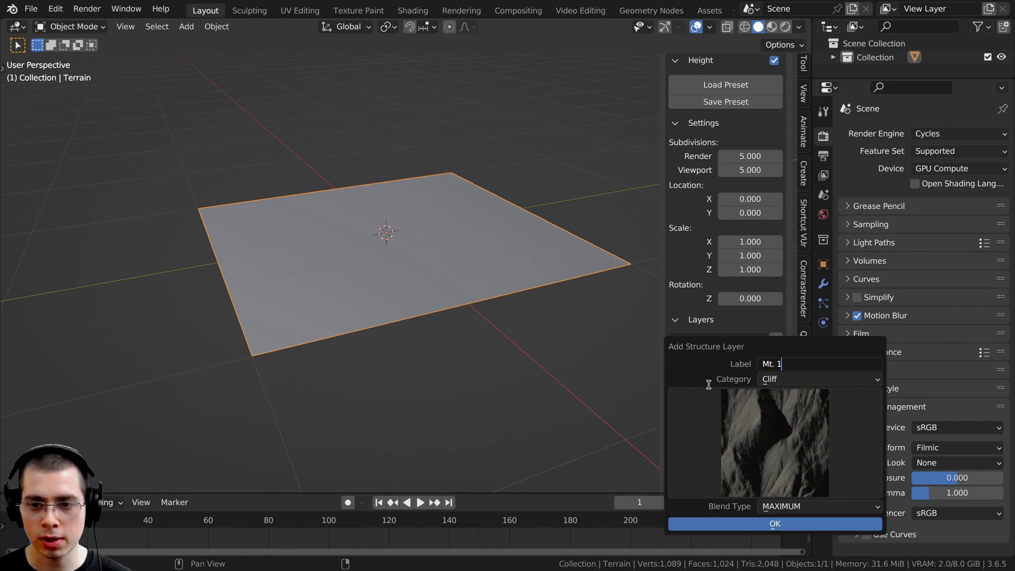
pyautogui.click(767, 381)
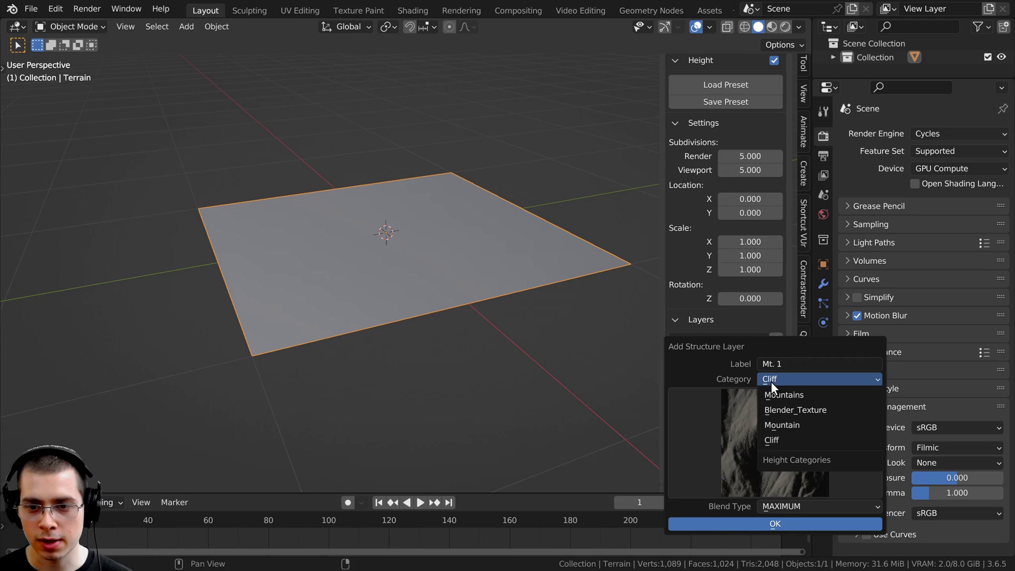
pyautogui.click(782, 424)
pyautogui.click(769, 430)
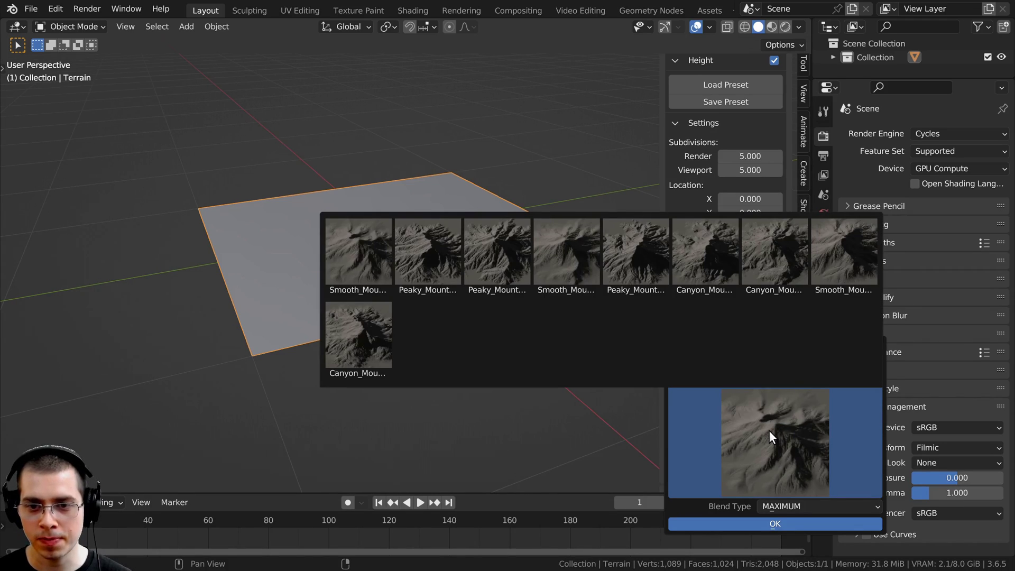
pyautogui.click(647, 241)
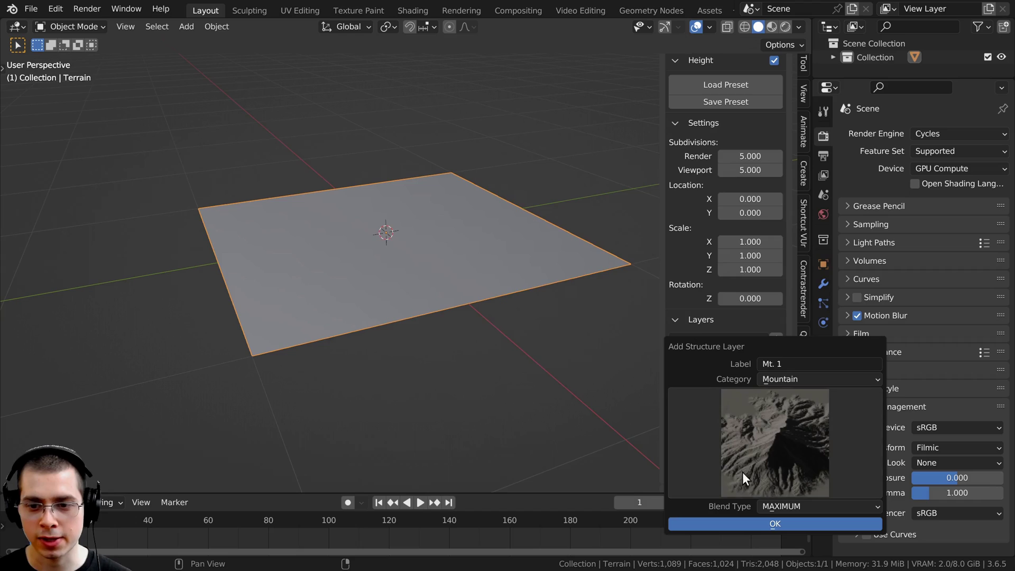
pyautogui.click(762, 521)
# Widen the terrain settings sidebar and the viewport area to give the Mt. 1 layer settings more room
pyautogui.scroll(-6, 709, 228)
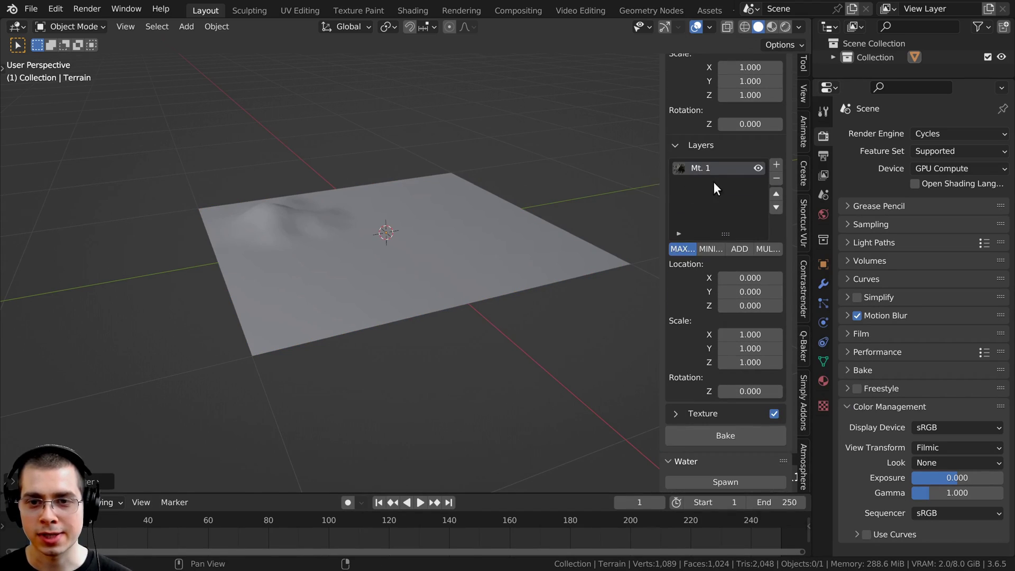
pyautogui.moveTo(660, 186); pyautogui.dragTo(635, 185)
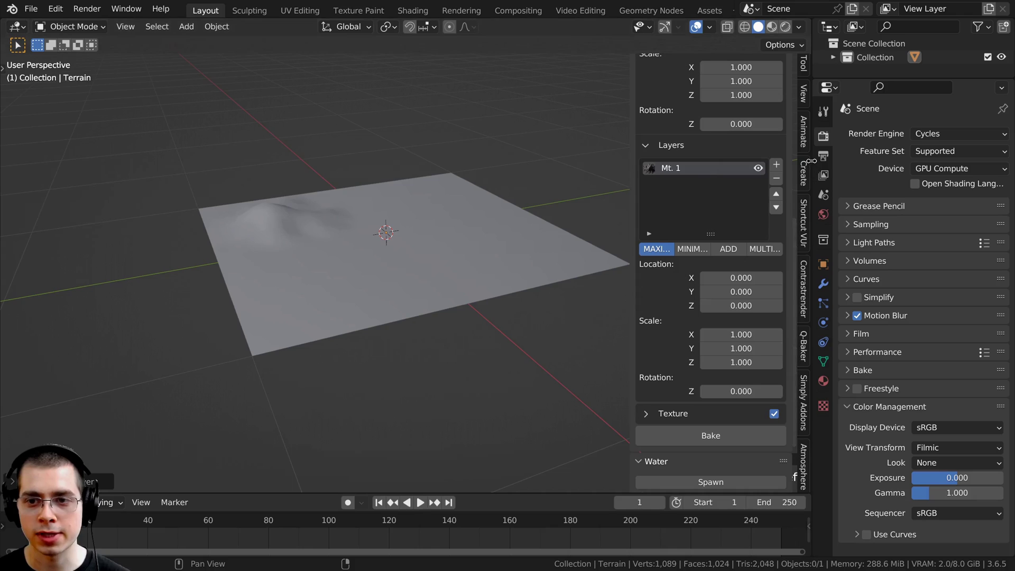
pyautogui.moveTo(814, 161); pyautogui.dragTo(834, 162)
# Set the Mt. 1 layer's location to X -0.270 and Y -0.480, and its scale to 0.793 on all axes
pyautogui.moveTo(483, 162); pyautogui.dragTo(454, 295, button='middle')
pyautogui.scroll(5, 346, 208)
pyautogui.click(400, 224)
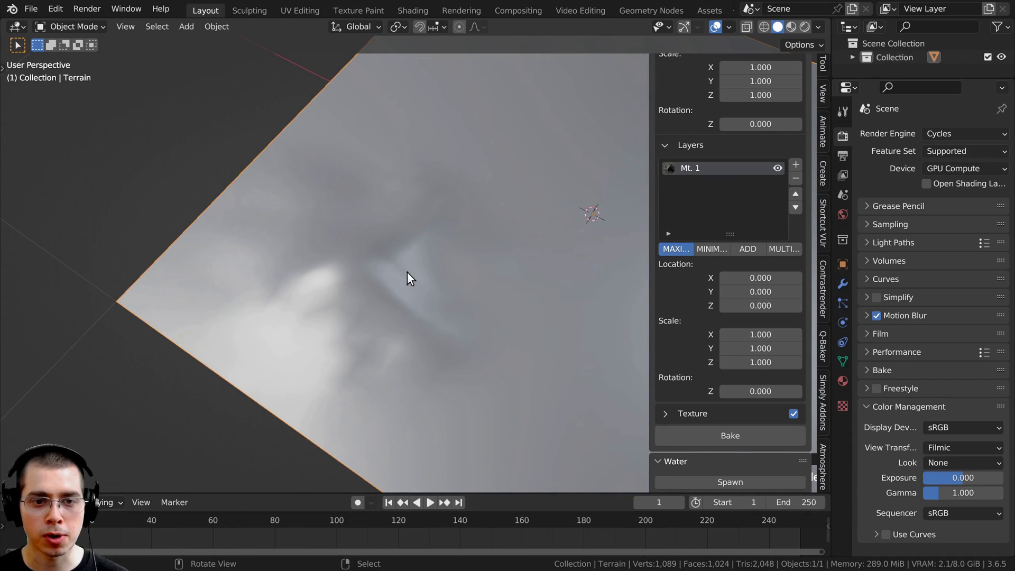
pyautogui.moveTo(407, 272); pyautogui.dragTo(353, 235, button='middle')
pyautogui.scroll(-2, 363, 243)
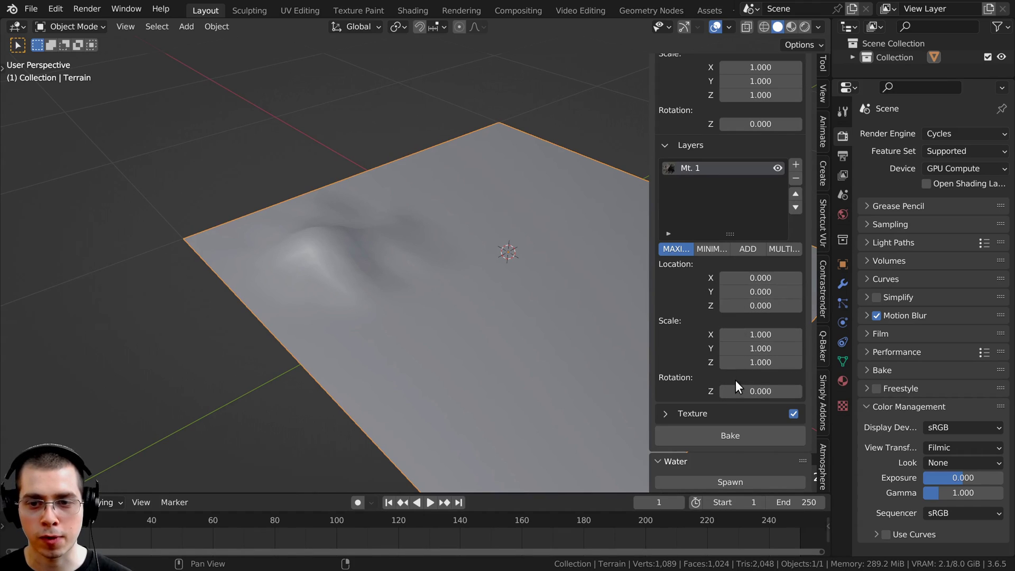
pyautogui.scroll(2, 736, 319)
pyautogui.scroll(-2, 736, 312)
pyautogui.moveTo(740, 277)
pyautogui.mouseDown()
pyautogui.moveTo(831, 278)
pyautogui.moveTo(732, 277)
pyautogui.mouseUp()
pyautogui.moveTo(761, 291); pyautogui.dragTo(762, 334)
pyautogui.moveTo(574, 372); pyautogui.dragTo(642, 367, button='middle')
pyautogui.moveTo(760, 391)
pyautogui.mouseDown()
pyautogui.moveTo(782, 391)
pyautogui.moveTo(742, 391)
pyautogui.moveTo(760, 391)
pyautogui.mouseUp()
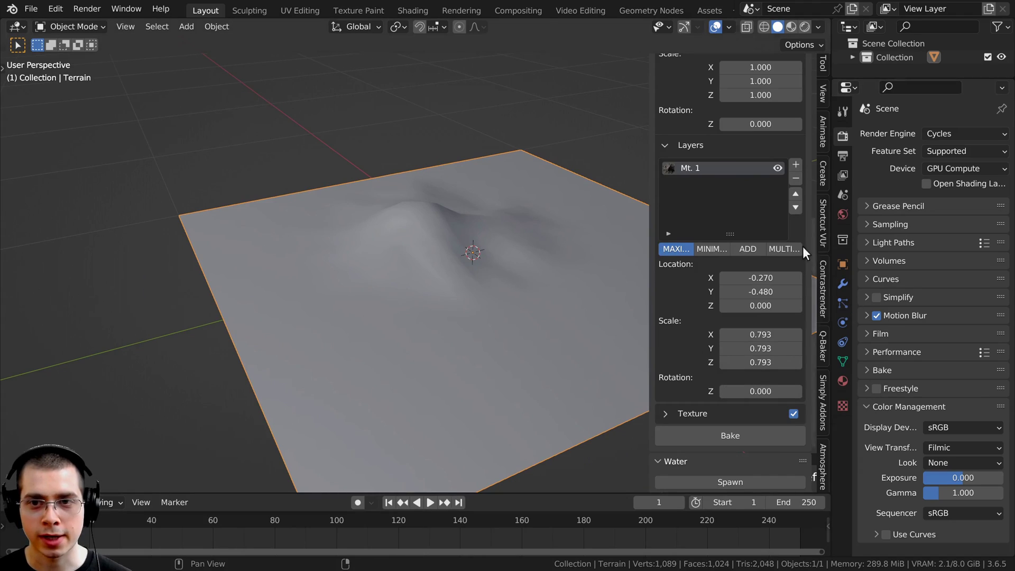
# Set the terrain's height subdivisions to 8 for the viewport and 12 for the render
pyautogui.scroll(7, 754, 351)
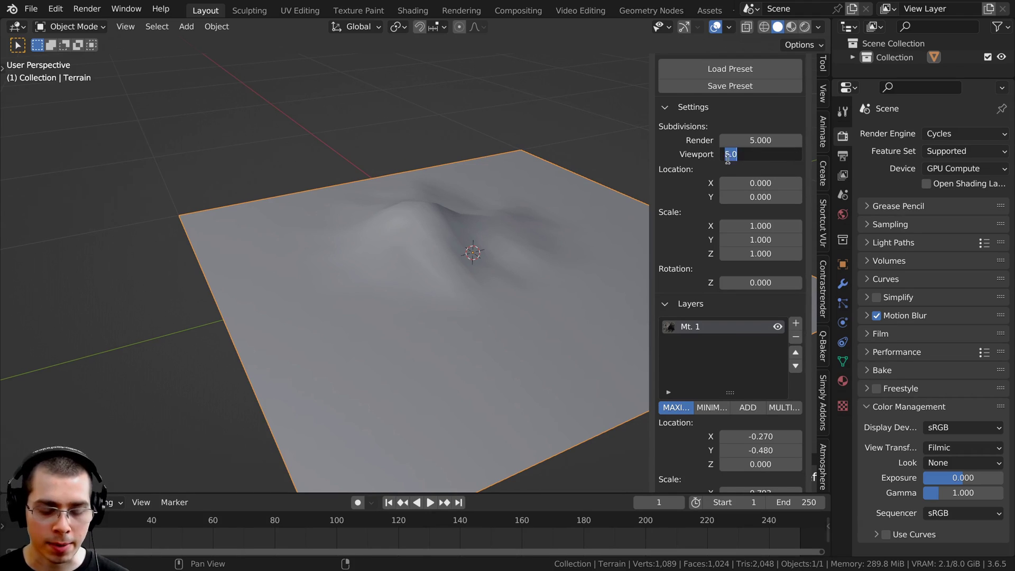
pyautogui.press('Return')
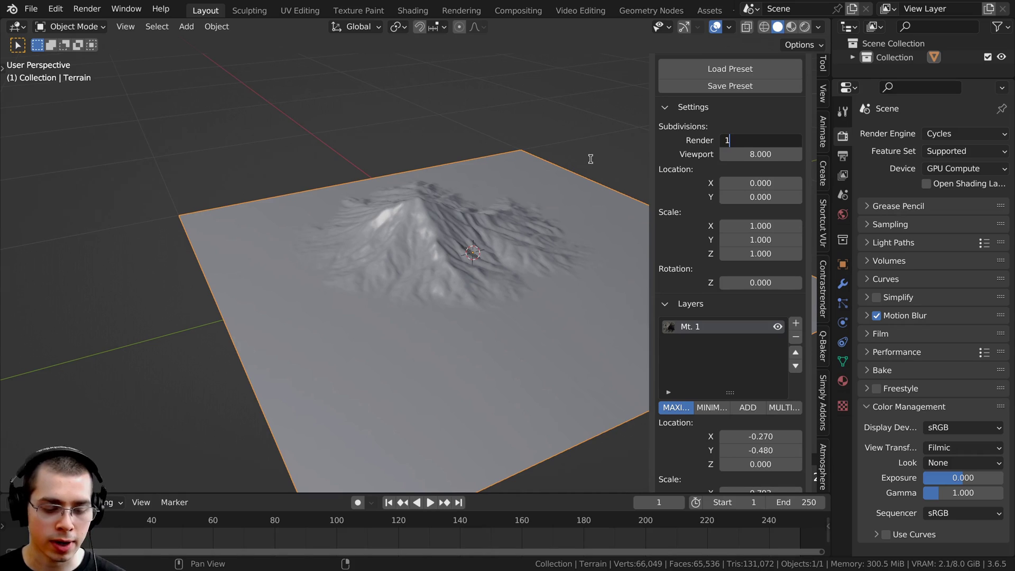
pyautogui.press('Return')
# Raise the viewport subdivisions to 12, examine the mountain's surface detail, and set them back to 8
pyautogui.moveTo(500, 179); pyautogui.dragTo(430, 246, button='middle')
pyautogui.scroll(2, 507, 174)
pyautogui.scroll(1, 751, 139)
pyautogui.scroll(2, 439, 244)
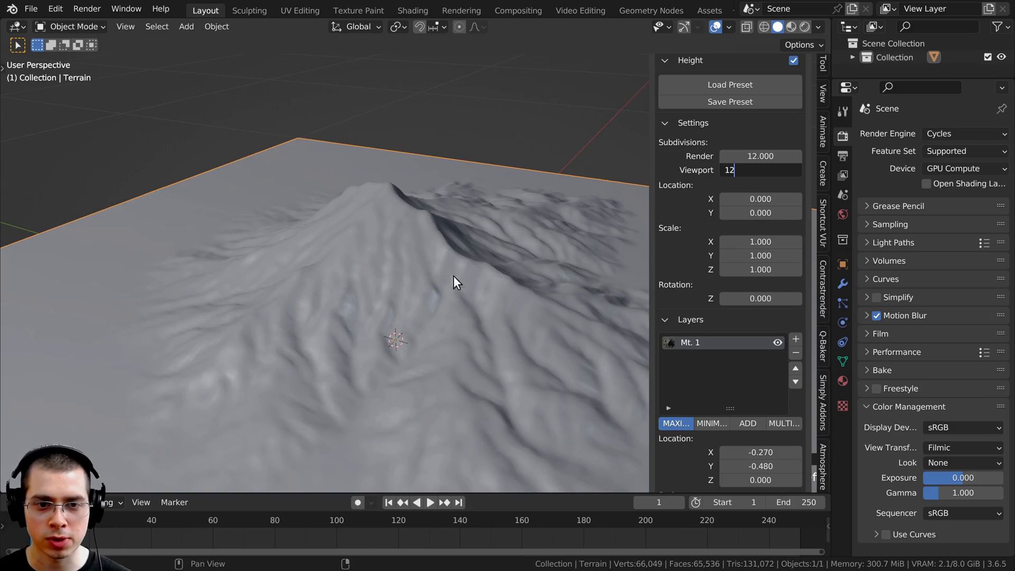
pyautogui.press('Return')
pyautogui.moveTo(506, 299); pyautogui.dragTo(471, 269, button='middle')
pyautogui.scroll(4, 538, 278)
pyautogui.moveTo(374, 236); pyautogui.dragTo(530, 267, button='middle')
pyautogui.scroll(-4, 531, 268)
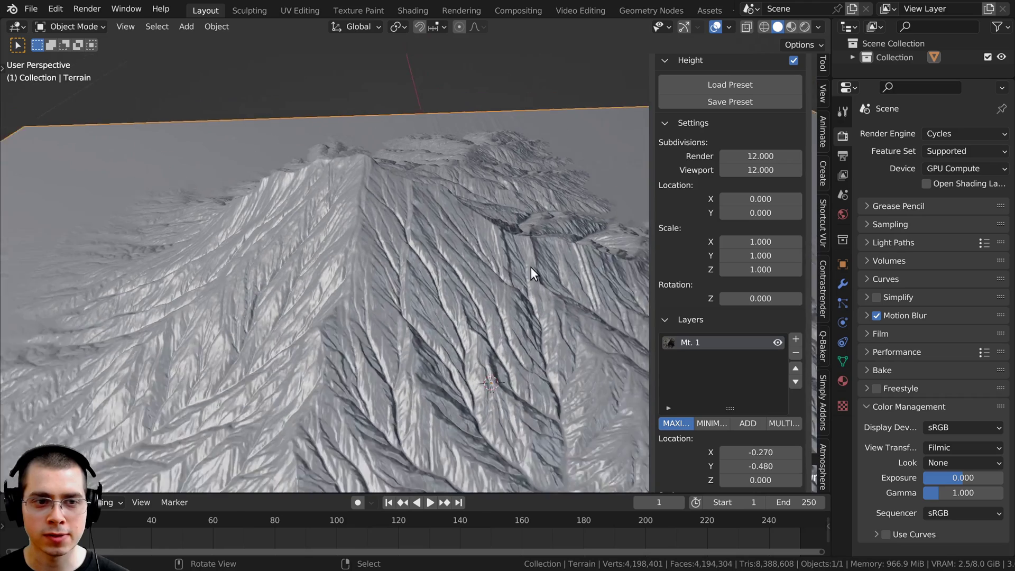
pyautogui.write('8')
pyautogui.press('Return')
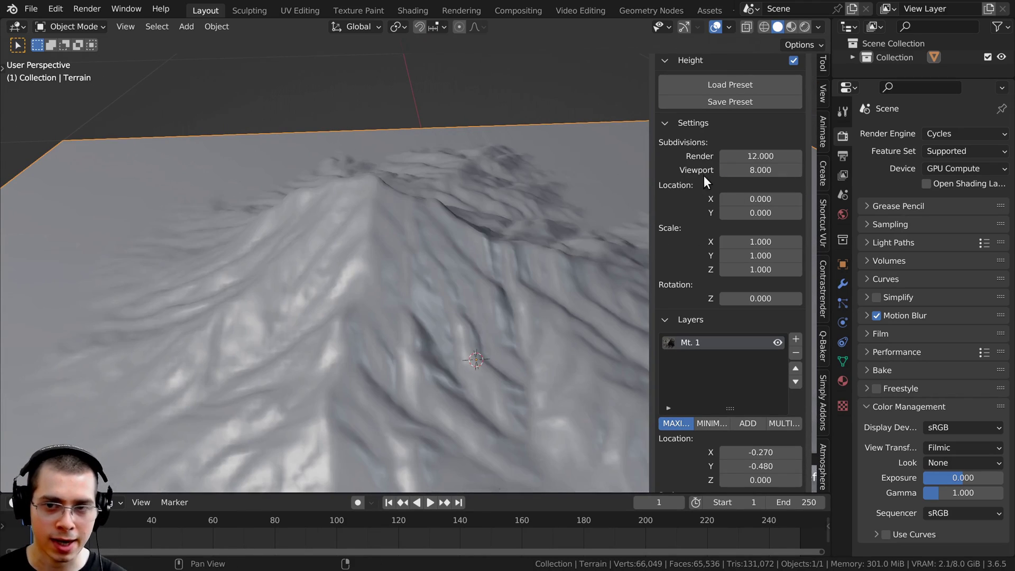
# Preview the mountain in Rendered shading and return the viewport to Solid shading
pyautogui.moveTo(449, 328); pyautogui.dragTo(505, 268, button='middle')
pyautogui.press('z')
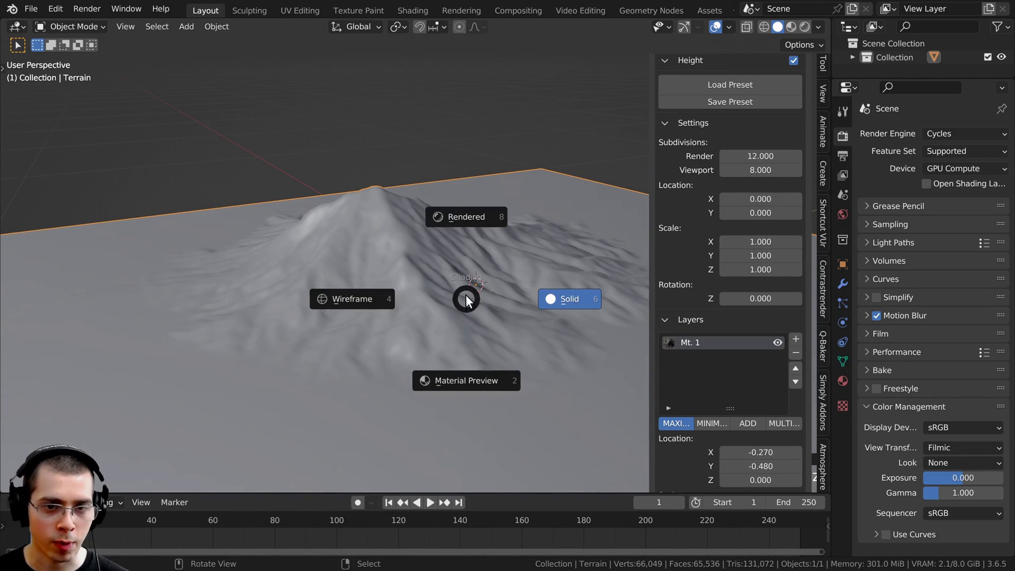
pyautogui.click(468, 215)
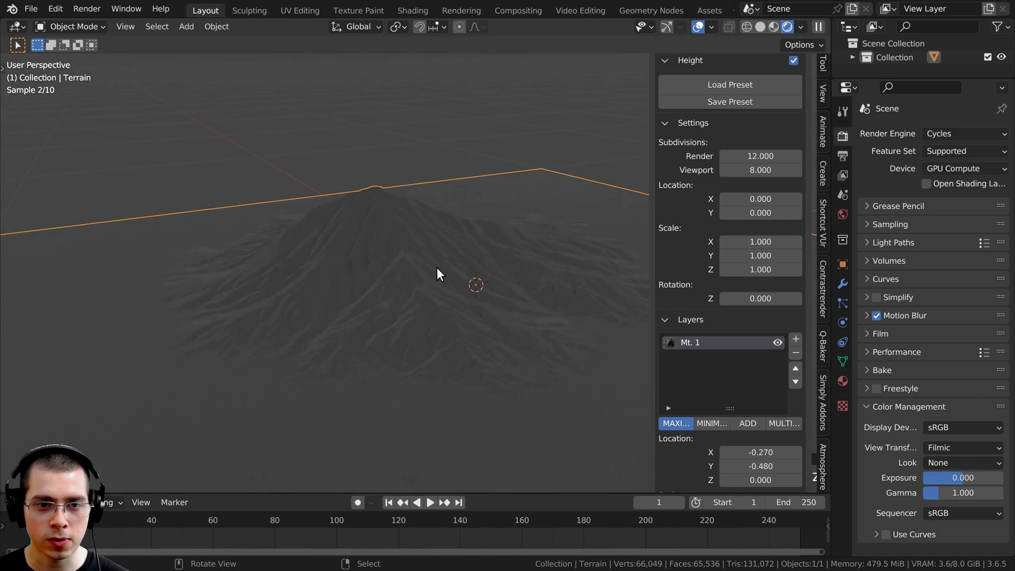
pyautogui.moveTo(436, 267)
pyautogui.mouseDown(button='middle')
pyautogui.moveTo(395, 245)
pyautogui.moveTo(399, 324)
pyautogui.mouseUp(button='middle')
pyautogui.press('z')
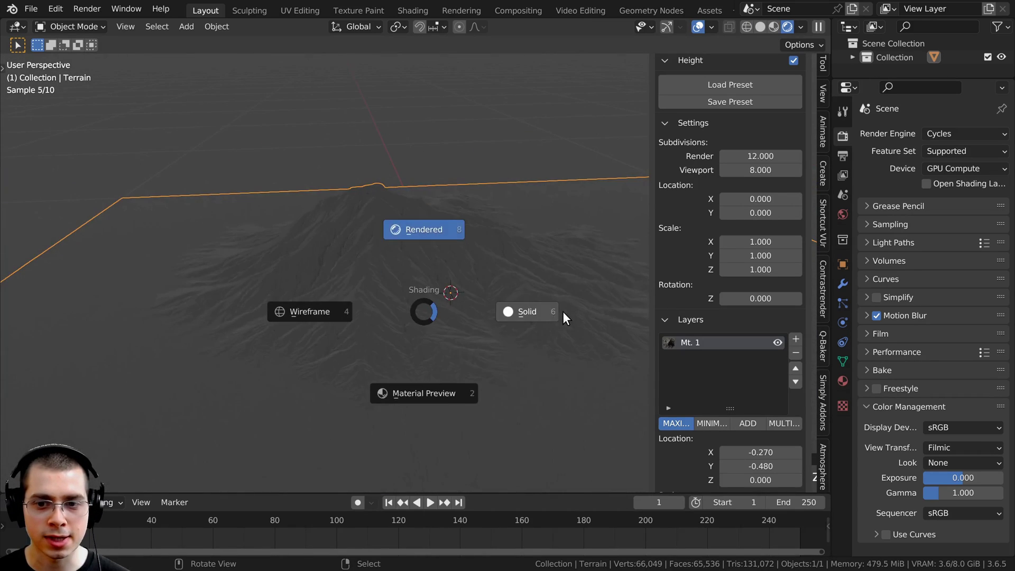
pyautogui.click(562, 317)
# Move the Mt. 1 layer toward the terrain's edge, to location X 0.225 and Y -0.186
pyautogui.scroll(-4, 715, 217)
pyautogui.moveTo(507, 303)
pyautogui.mouseDown(button='middle')
pyautogui.moveTo(471, 338)
pyautogui.moveTo(516, 306)
pyautogui.mouseUp(button='middle')
pyautogui.scroll(1, 505, 306)
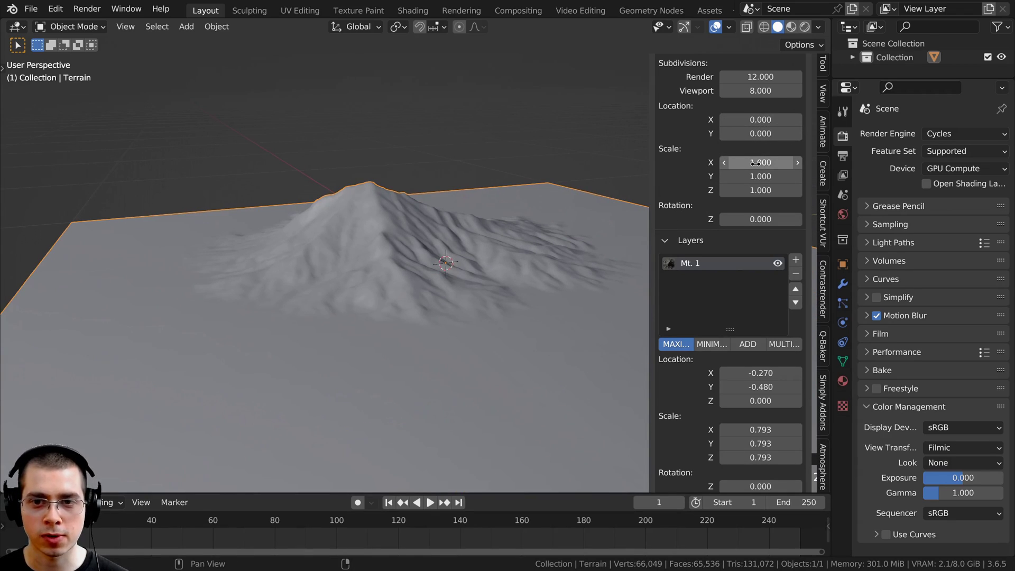
pyautogui.scroll(-4, 756, 162)
pyautogui.moveTo(766, 294); pyautogui.dragTo(781, 307)
pyautogui.rightClick(760, 322)
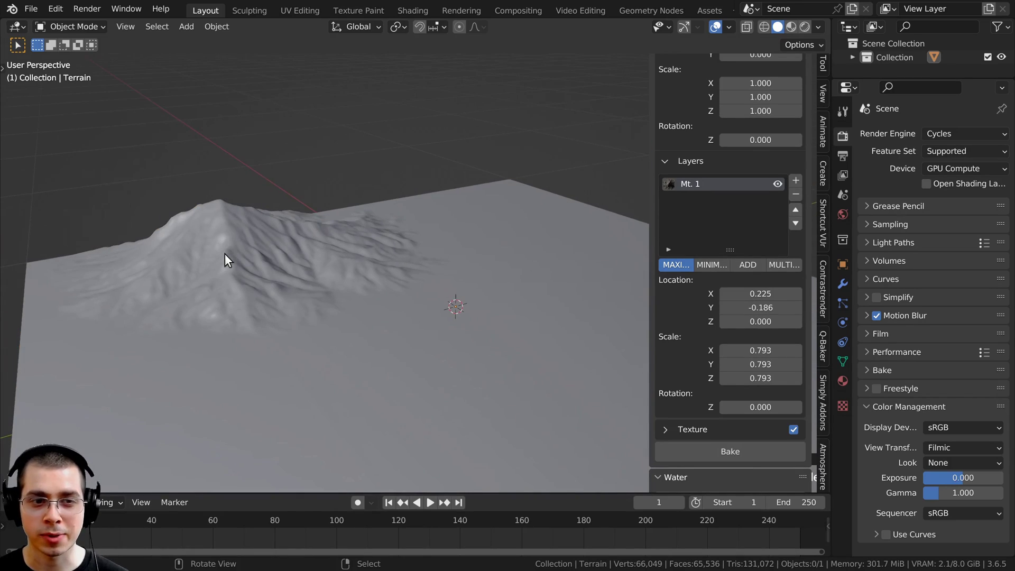
# Add a second structure layer labelled Mt. 2 using the last smooth mountain texture of the Mountain category with Maximum blending
pyautogui.scroll(-1, 246, 232)
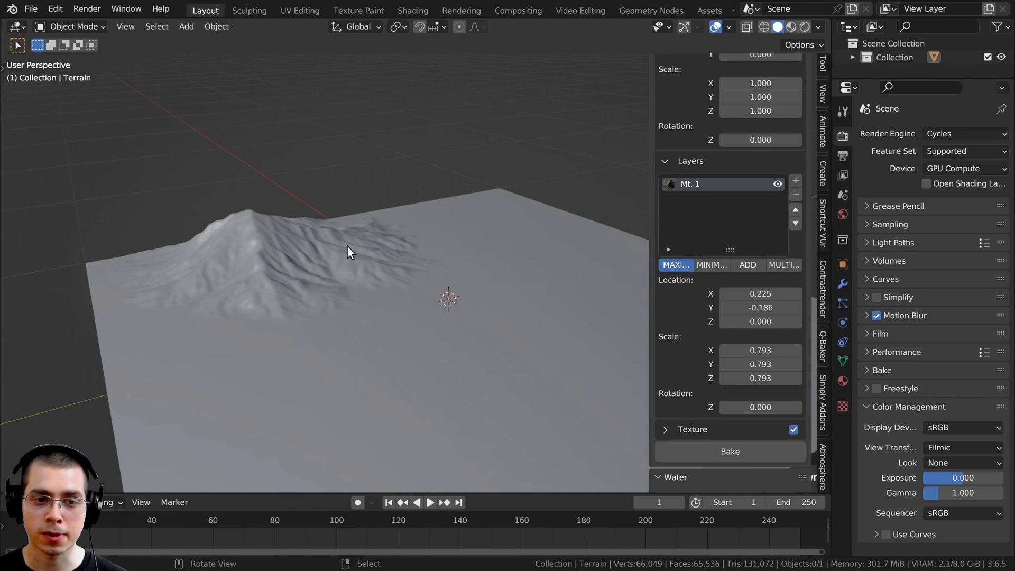
pyautogui.moveTo(439, 207)
pyautogui.mouseDown(button='middle')
pyautogui.moveTo(362, 317)
pyautogui.moveTo(362, 211)
pyautogui.moveTo(395, 202)
pyautogui.mouseUp(button='middle')
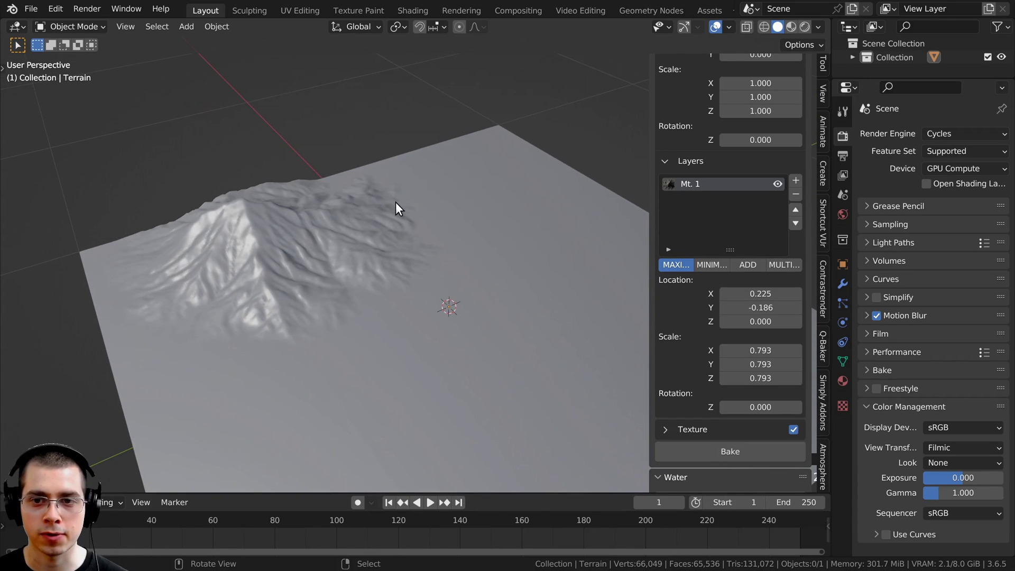
pyautogui.click(795, 180)
pyautogui.click(806, 198)
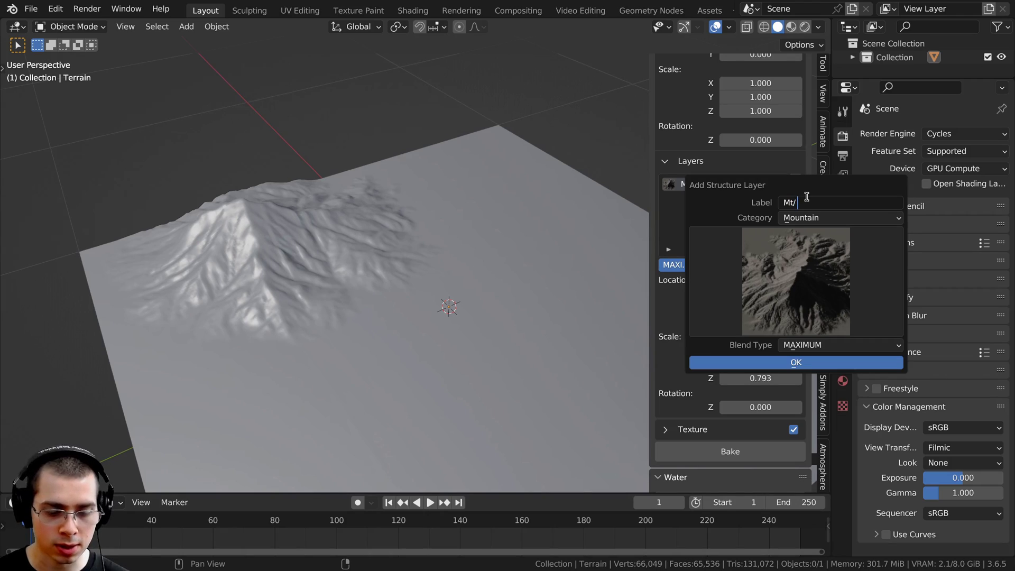
pyautogui.click(777, 275)
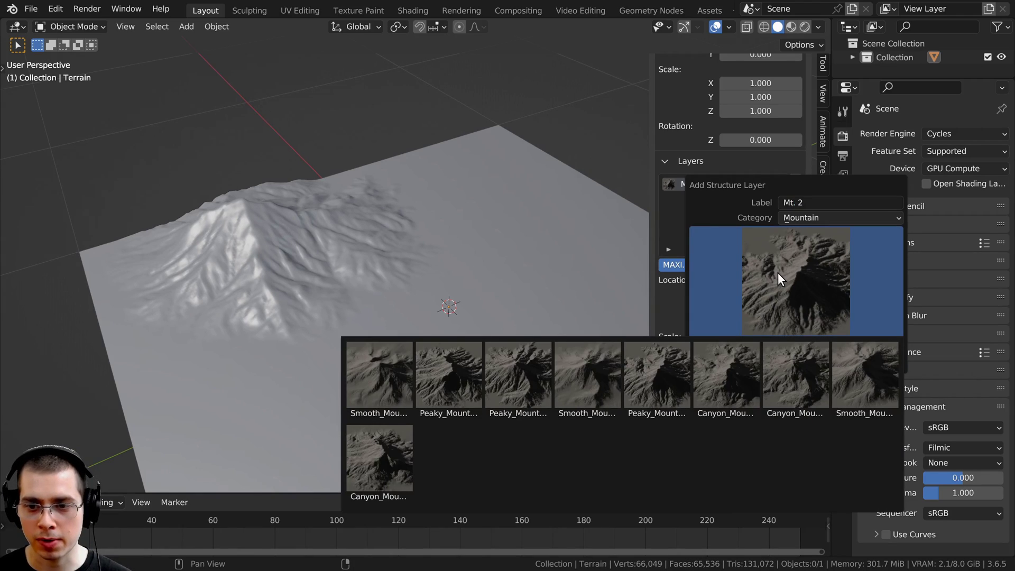
pyautogui.click(876, 375)
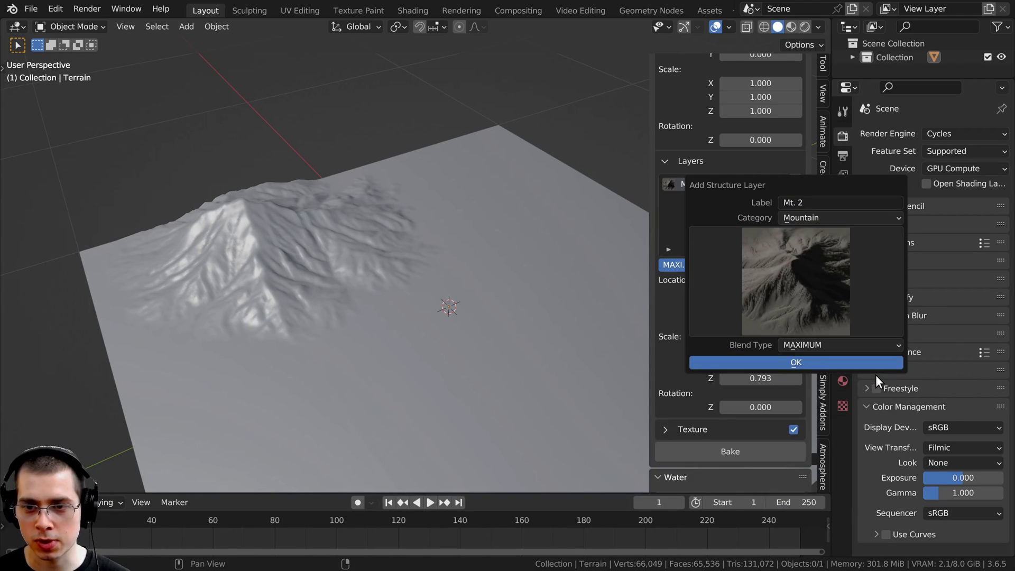
pyautogui.click(800, 364)
pyautogui.keyDown('shift'); pyautogui.moveTo(211, 294); pyautogui.dragTo(235, 264, button='middle'); pyautogui.keyUp('shift')
pyautogui.scroll(-3, 727, 233)
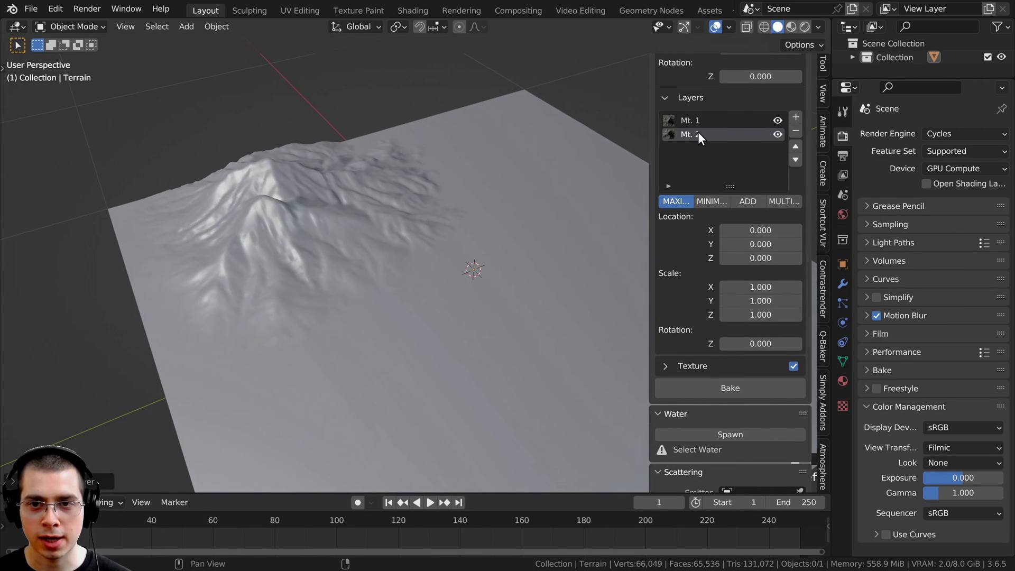
# Position the Mt. 2 layer at location X -0.096 and Y -0.948, and scale it to X 0.874, Y 0.874 and Z 0.631
pyautogui.moveTo(741, 244); pyautogui.dragTo(690, 244)
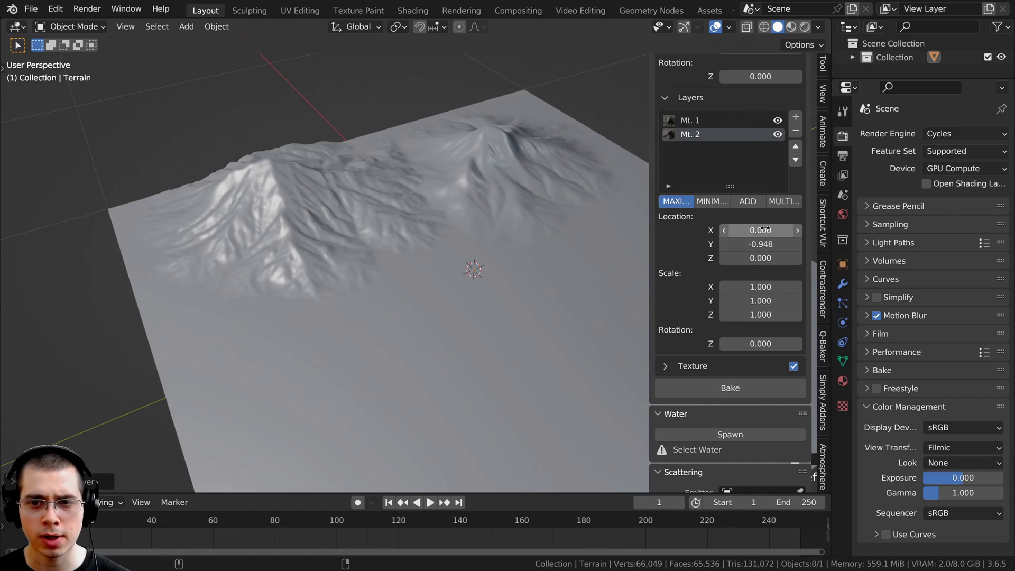
pyautogui.moveTo(763, 230); pyautogui.dragTo(748, 230)
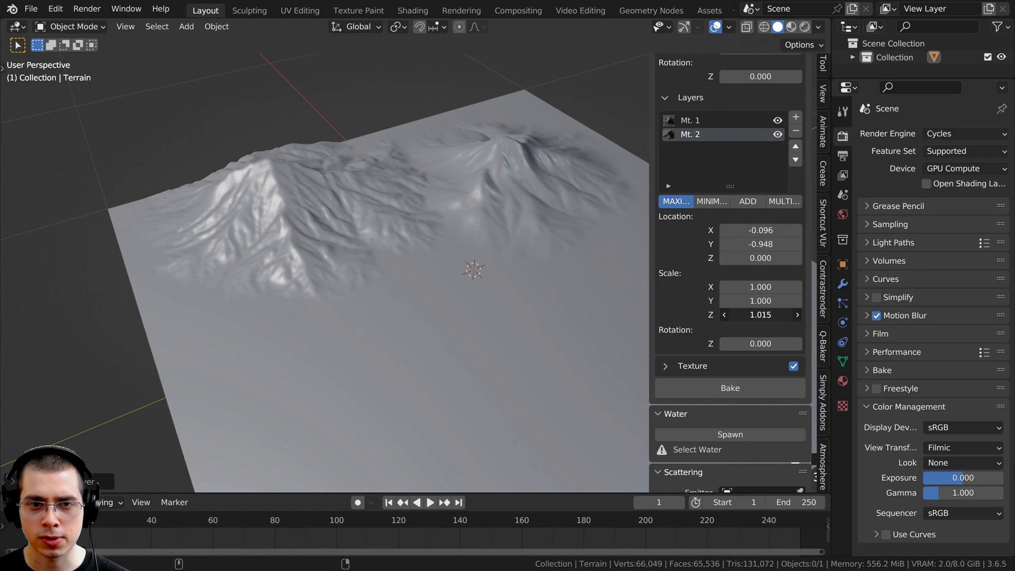
pyautogui.moveTo(760, 314); pyautogui.dragTo(743, 314)
pyautogui.moveTo(493, 275); pyautogui.dragTo(494, 231, button='middle')
pyautogui.moveTo(768, 230)
pyautogui.mouseDown()
pyautogui.moveTo(714, 229)
pyautogui.moveTo(768, 230)
pyautogui.mouseUp()
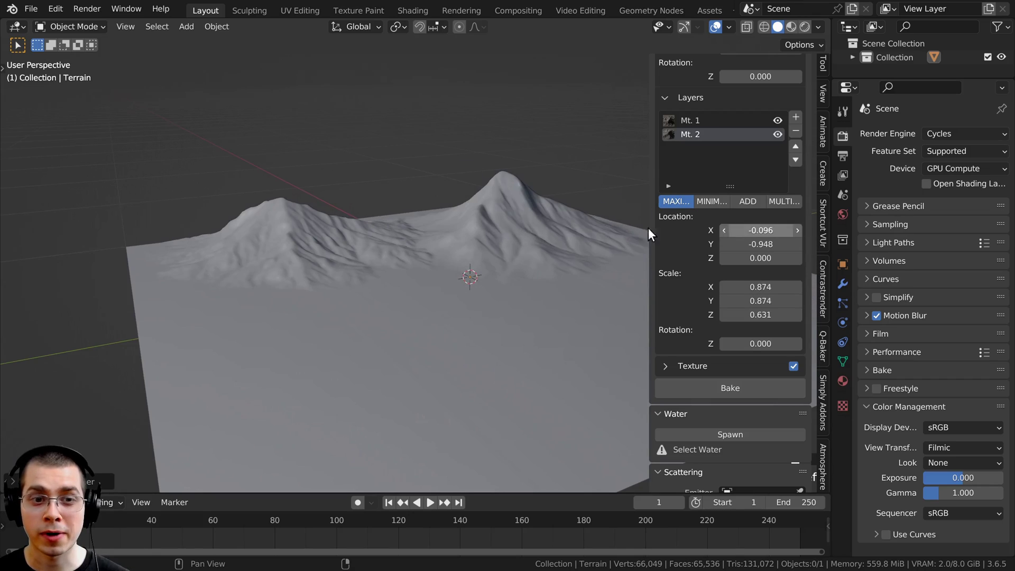
# Move the Mt. 1 layer to location X 0.039 and Y -0.135
pyautogui.moveTo(499, 164); pyautogui.dragTo(499, 203, button='middle')
pyautogui.moveTo(755, 244)
pyautogui.mouseDown()
pyautogui.moveTo(788, 244)
pyautogui.moveTo(743, 243)
pyautogui.moveTo(752, 244)
pyautogui.mouseUp()
pyautogui.moveTo(469, 259); pyautogui.dragTo(476, 220, button='middle')
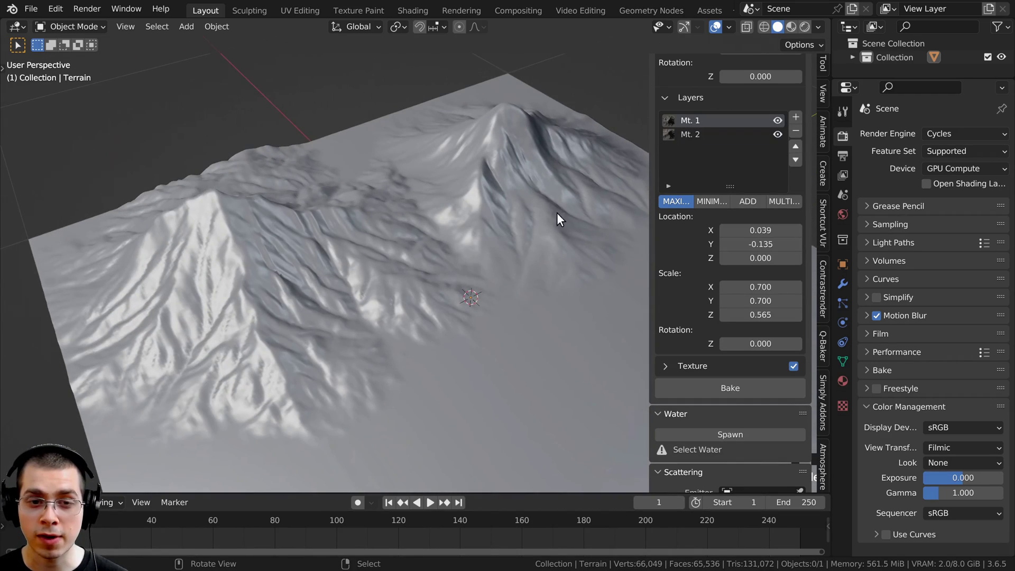
pyautogui.moveTo(440, 238); pyautogui.dragTo(446, 204, button='middle')
# Try shifting all mountain layers together with the overall terrain location, and the Mt. 1 layer alone along X
pyautogui.scroll(8, 734, 169)
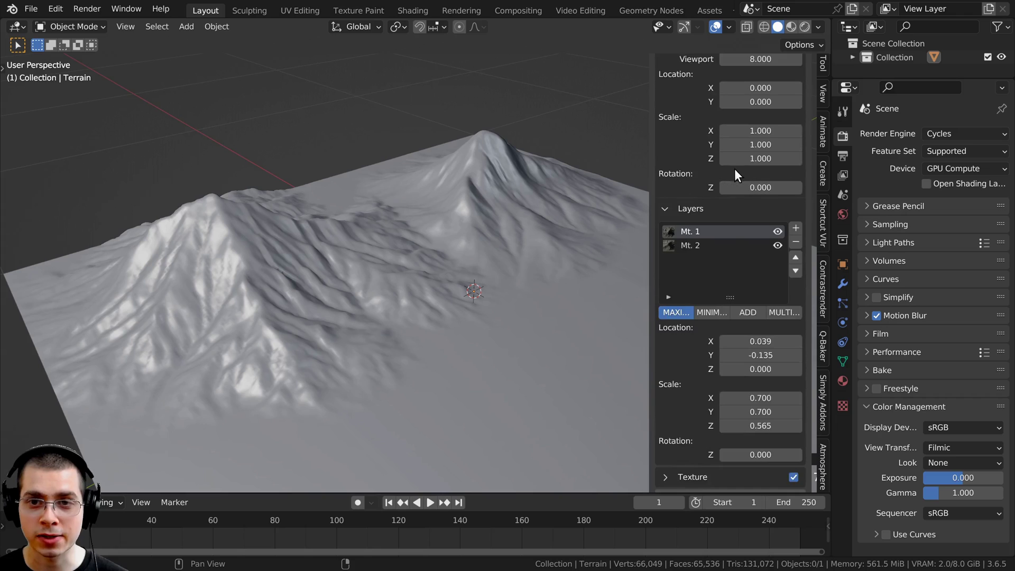
pyautogui.moveTo(760, 161); pyautogui.dragTo(732, 180)
pyautogui.rightClick(760, 161)
pyautogui.rightClick(750, 171)
pyautogui.rightClick(766, 178)
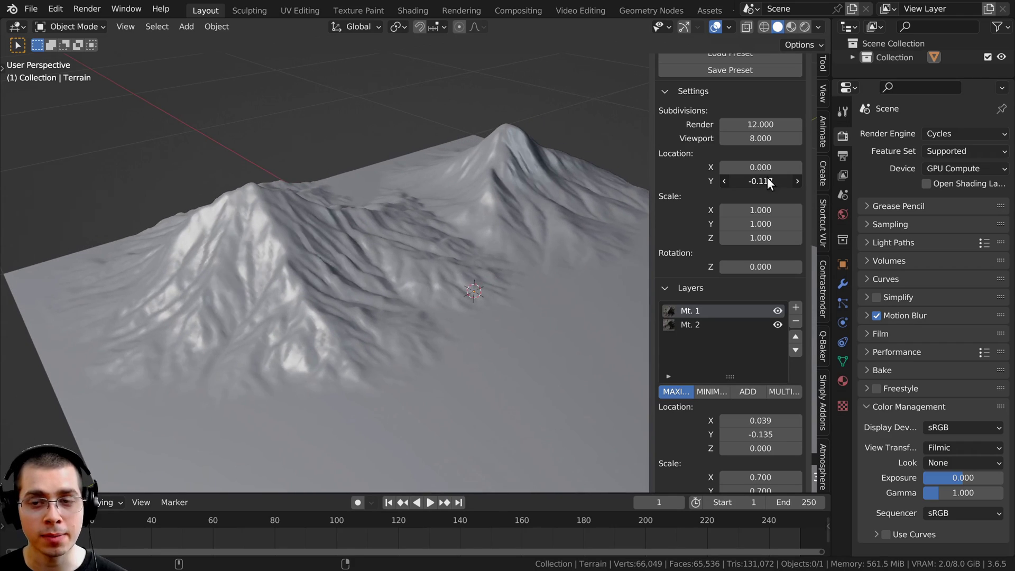
pyautogui.scroll(-6, 713, 334)
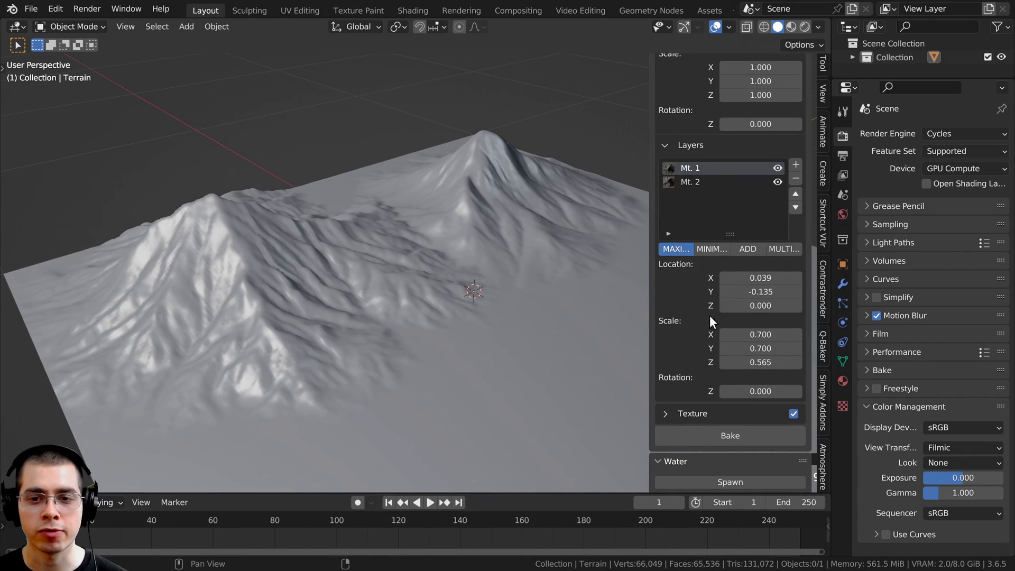
pyautogui.moveTo(760, 278)
pyautogui.mouseDown()
pyautogui.moveTo(783, 277)
pyautogui.moveTo(745, 277)
pyautogui.moveTo(760, 278)
pyautogui.mouseUp()
pyautogui.rightClick(760, 277)
# Frame both mountains from a low angle and switch the viewport to Rendered shading
pyautogui.scroll(-3, 414, 309)
pyautogui.moveTo(490, 338)
pyautogui.mouseDown(button='middle')
pyautogui.moveTo(415, 309)
pyautogui.moveTo(352, 259)
pyautogui.moveTo(351, 344)
pyautogui.mouseUp(button='middle')
pyautogui.scroll(2, 409, 301)
pyautogui.scroll(-3, 363, 331)
pyautogui.scroll(3, 358, 331)
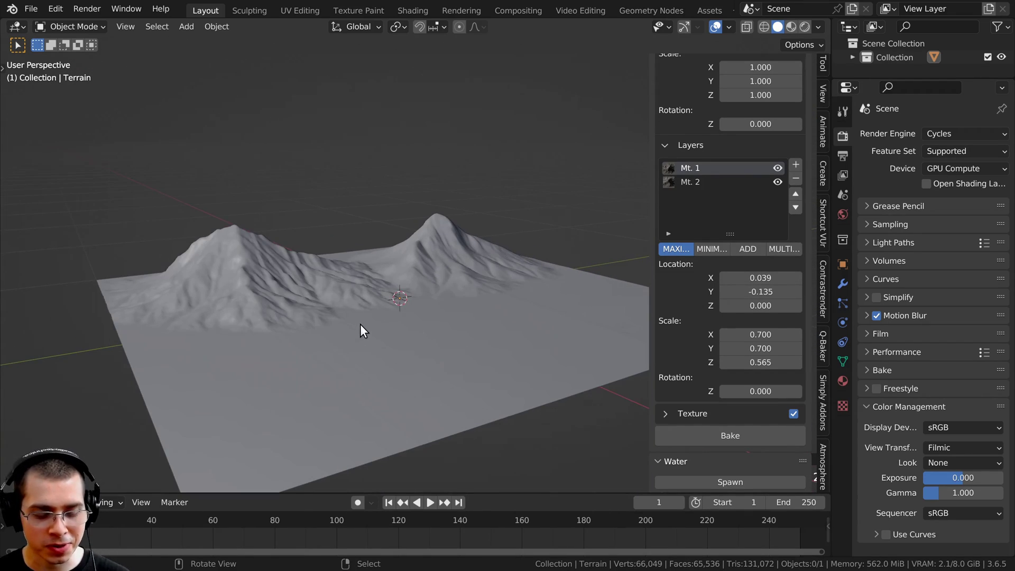
pyautogui.press('z')
pyautogui.click(367, 243)
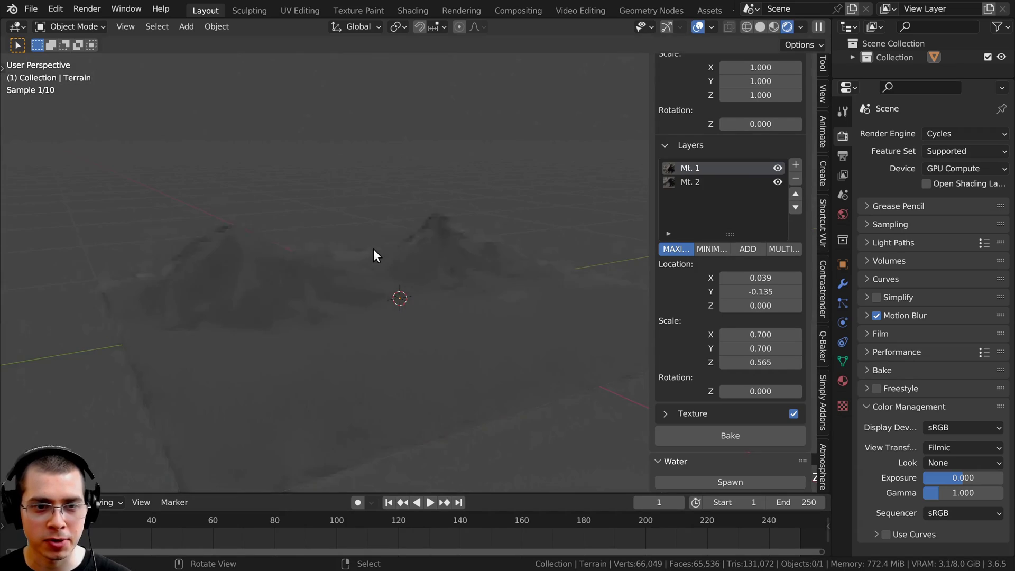
pyautogui.moveTo(345, 216); pyautogui.dragTo(449, 270, button='middle')
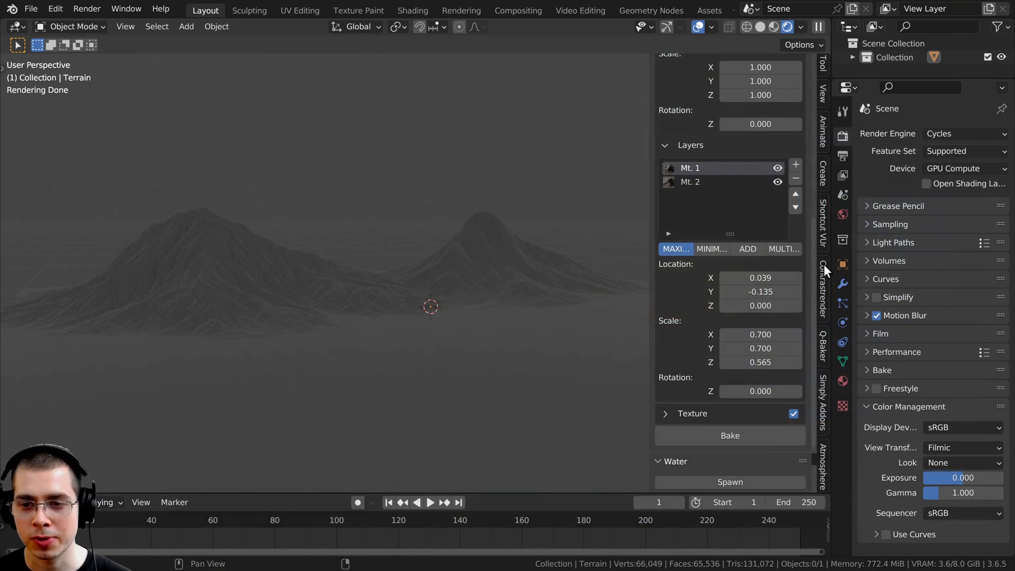
# Enable the Pro Atmo atmosphere for the scene and examine the lit mountains
pyautogui.click(823, 264)
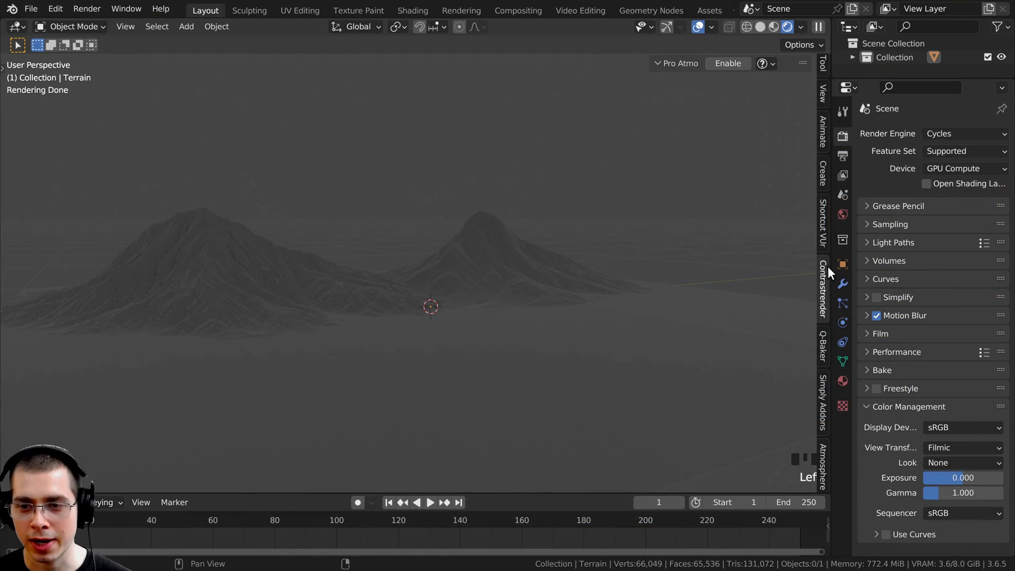
pyautogui.click(729, 64)
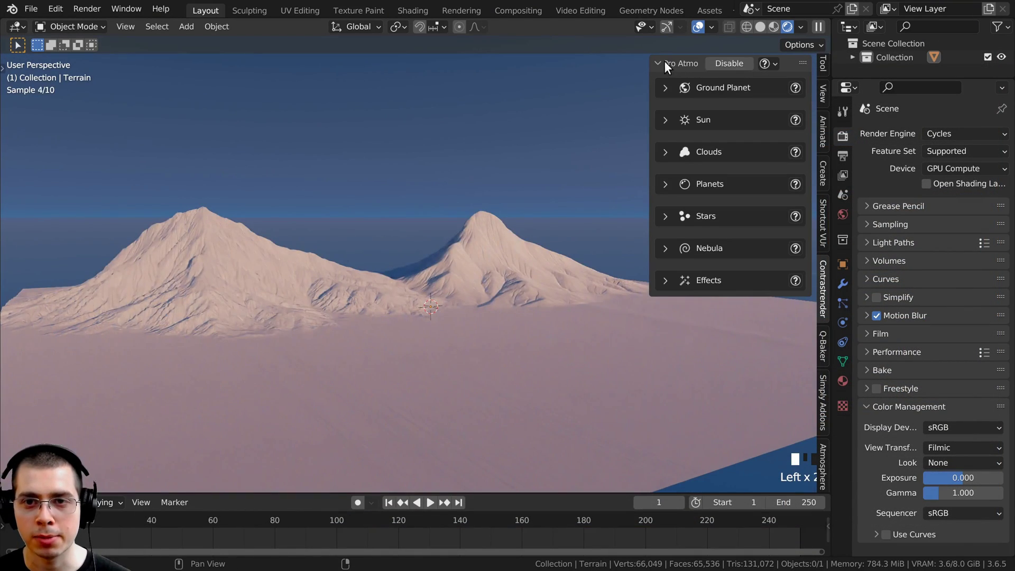
pyautogui.moveTo(449, 128); pyautogui.dragTo(582, 188, button='middle')
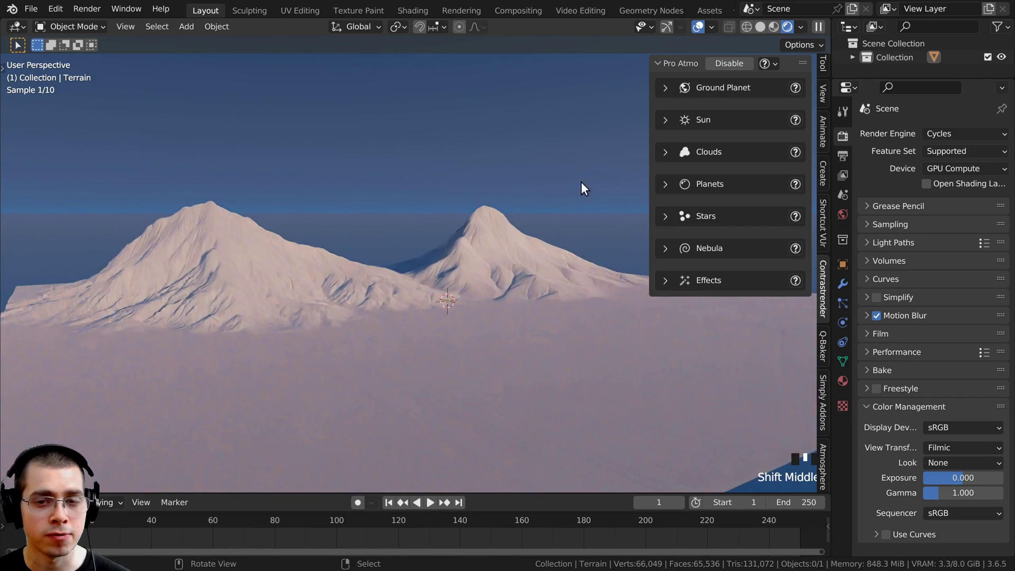
pyautogui.scroll(2, 452, 169)
pyautogui.scroll(-2, 455, 170)
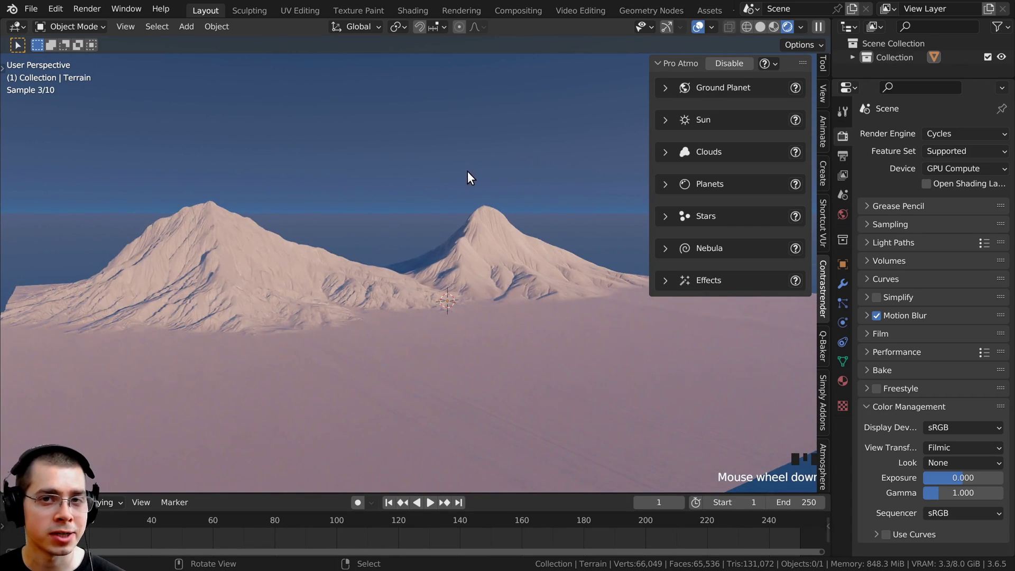
pyautogui.keyDown('shift'); pyautogui.moveTo(463, 210); pyautogui.dragTo(473, 212, button='middle'); pyautogui.keyUp('shift')
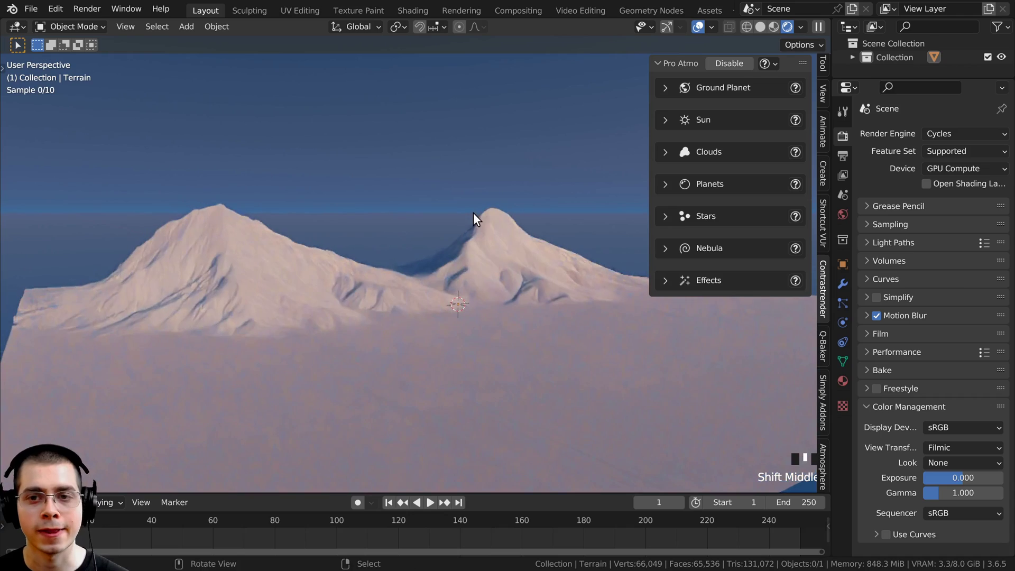
# Set the atmosphere's sun Rotation to -62.3° and its Elevation to 113°
pyautogui.click(664, 121)
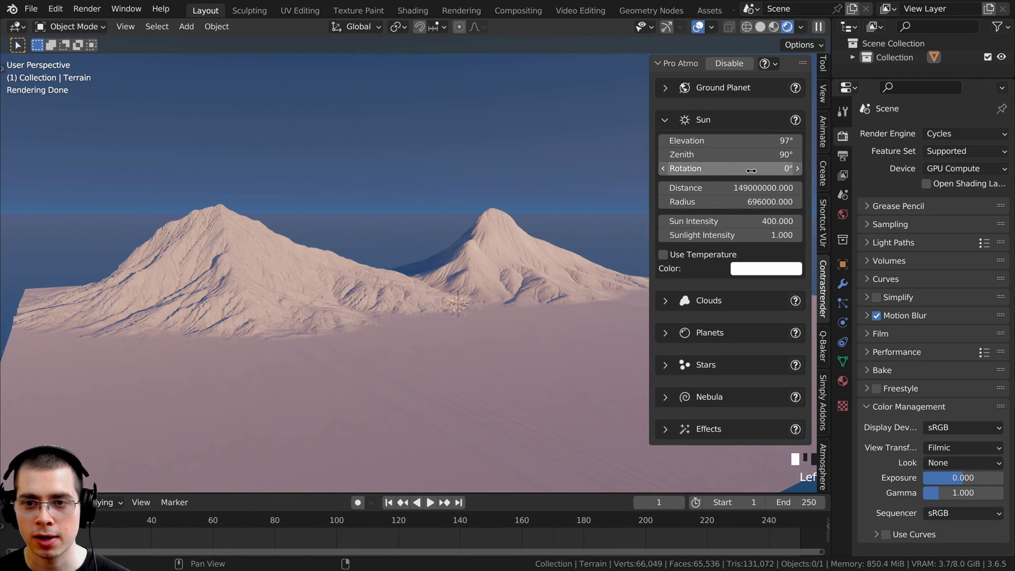
pyautogui.moveTo(751, 170)
pyautogui.mouseDown()
pyautogui.moveTo(773, 170)
pyautogui.moveTo(719, 168)
pyautogui.mouseUp()
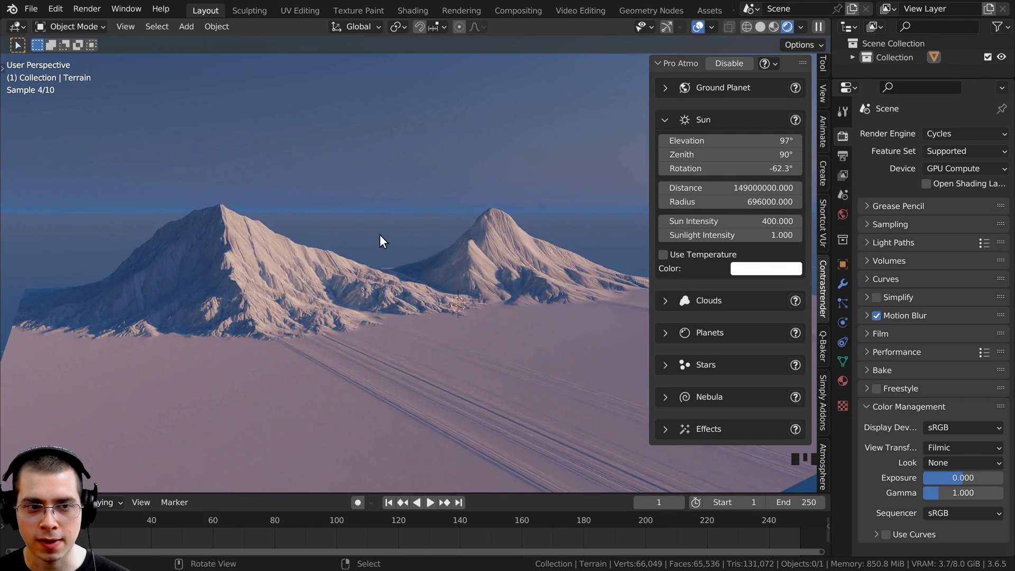
pyautogui.moveTo(379, 233); pyautogui.dragTo(389, 287, button='middle')
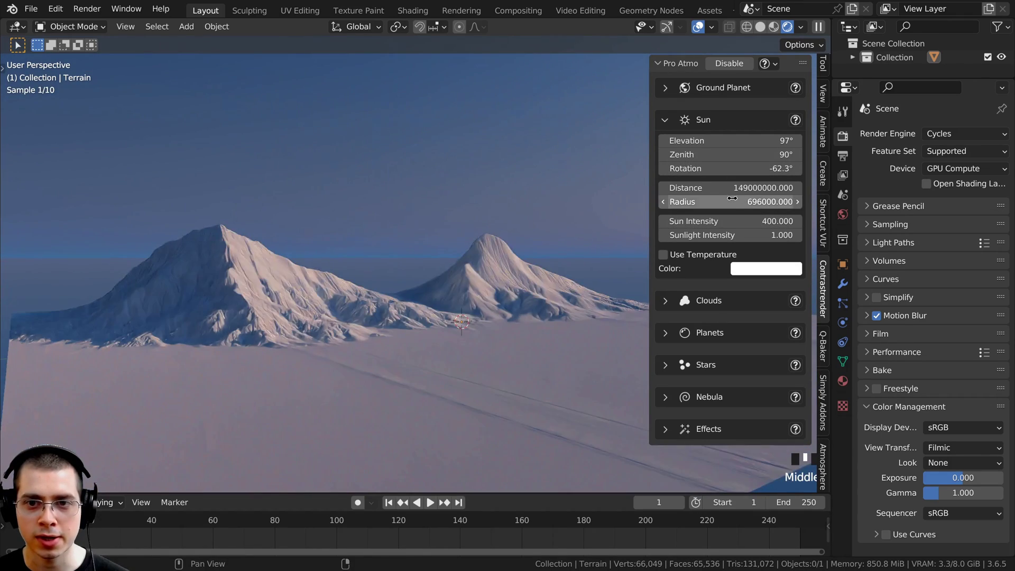
pyautogui.moveTo(730, 140); pyautogui.dragTo(737, 140)
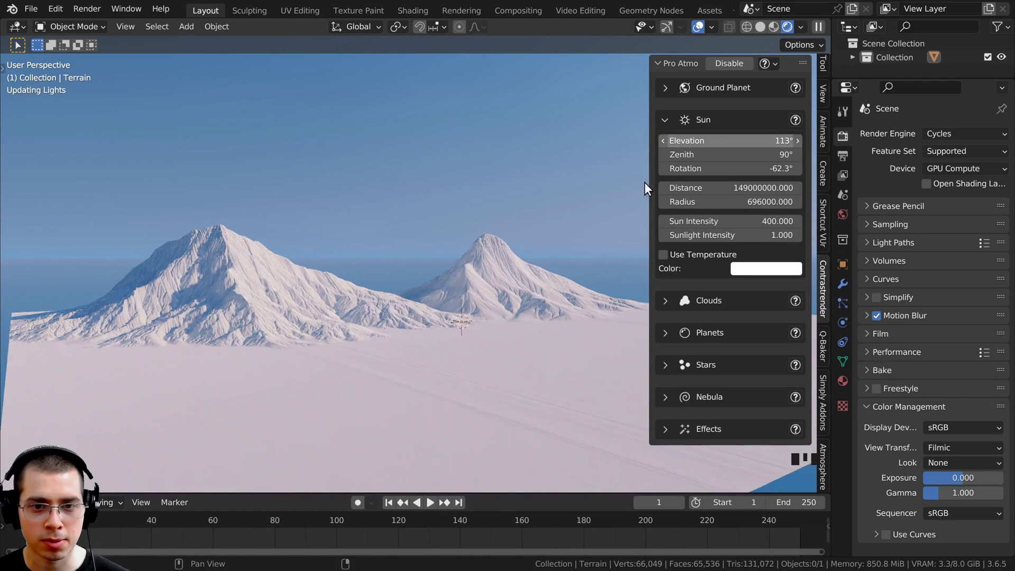
# Enable the first cloud layer and apply the preset showing a white cloud in the corner of a blue sky
pyautogui.click(666, 300)
pyautogui.scroll(-5, 667, 296)
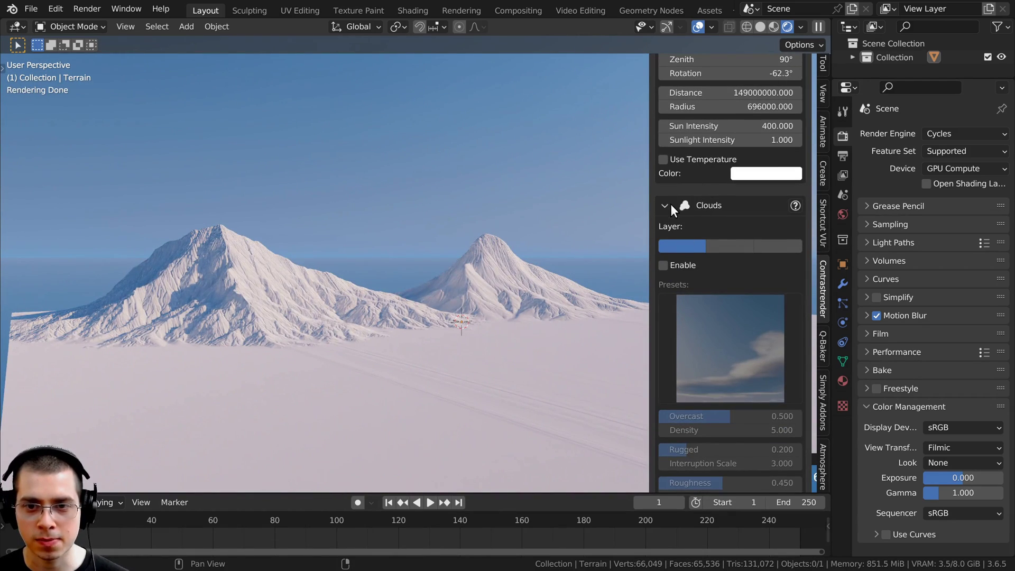
pyautogui.click(663, 264)
pyautogui.scroll(-6, 680, 295)
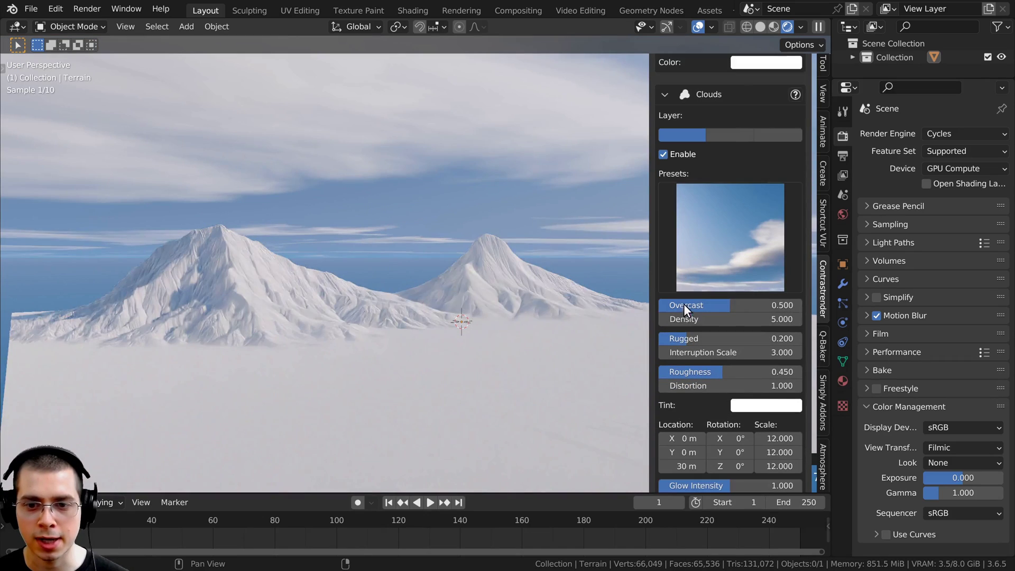
pyautogui.click(710, 246)
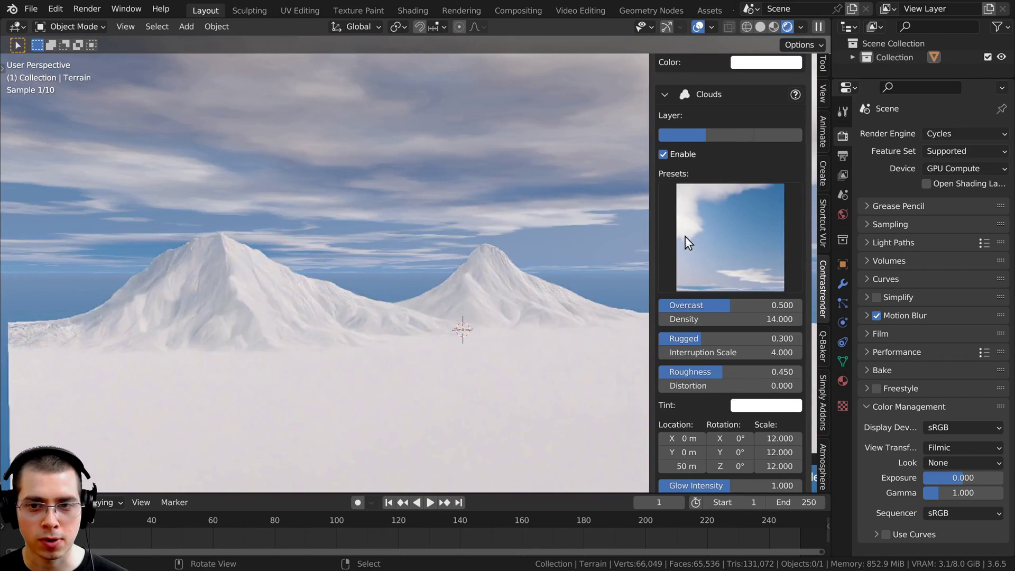
pyautogui.click(685, 239)
pyautogui.click(782, 338)
pyautogui.scroll(-2, 766, 265)
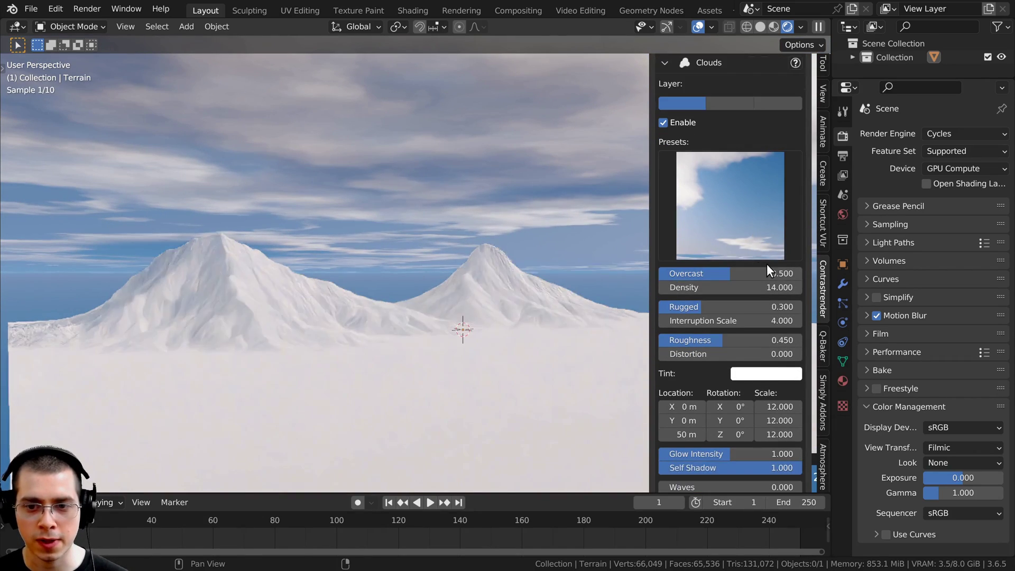
# Set the clouds' Roughness to 0.552, Distortion to 1.100 and Interruption Scale to 9.400
pyautogui.moveTo(740, 339); pyautogui.dragTo(755, 339)
pyautogui.moveTo(745, 354); pyautogui.dragTo(774, 354)
pyautogui.moveTo(746, 320); pyautogui.dragTo(784, 320)
pyautogui.scroll(-1, 415, 302)
pyautogui.scroll(-1, 424, 296)
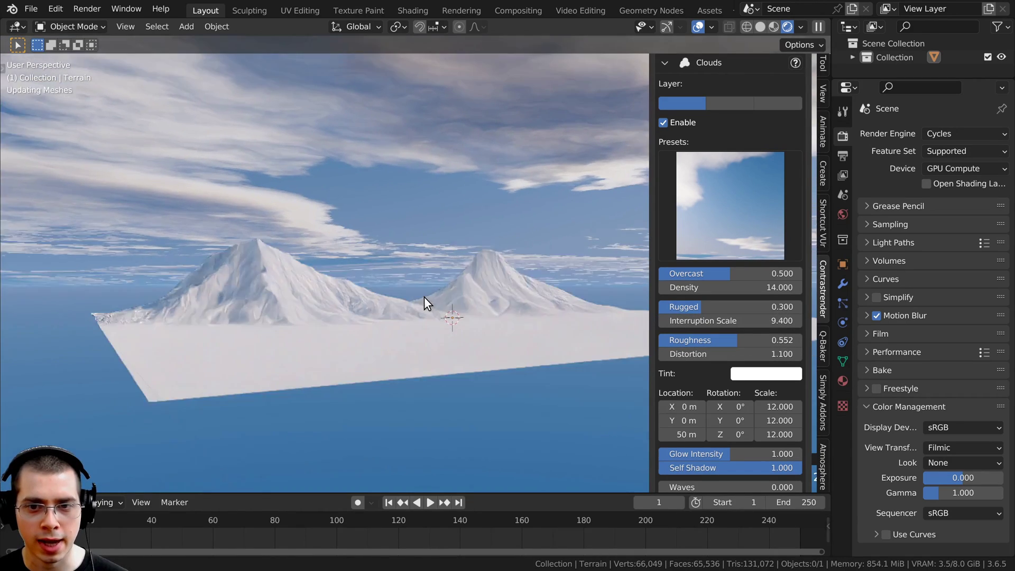
# Set the clouds' Overcast to 0.481 and Density to 15.200
pyautogui.scroll(1, 424, 296)
pyautogui.scroll(-1, 770, 307)
pyautogui.scroll(-1, 770, 306)
pyautogui.moveTo(385, 285); pyautogui.dragTo(481, 197, button='middle')
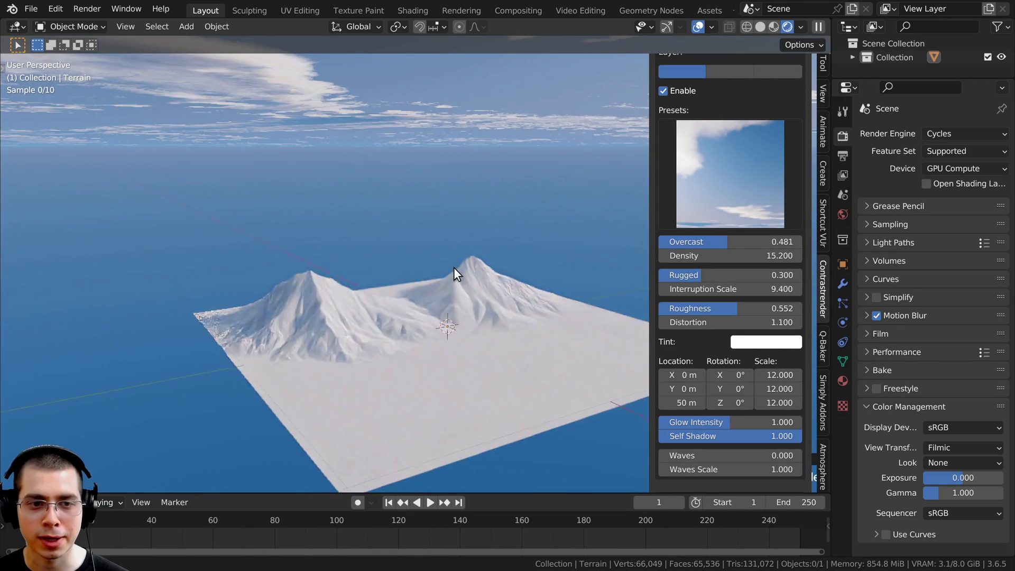
# Select the terrain, bring back its Terrain Scapes settings and examine the first mountain's surface up close
pyautogui.scroll(3, 453, 268)
pyautogui.keyDown('shift'); pyautogui.moveTo(412, 312); pyautogui.dragTo(425, 267, button='middle'); pyautogui.keyUp('shift')
pyautogui.keyDown('shift'); pyautogui.moveTo(387, 215); pyautogui.dragTo(375, 197, button='middle'); pyautogui.keyUp('shift')
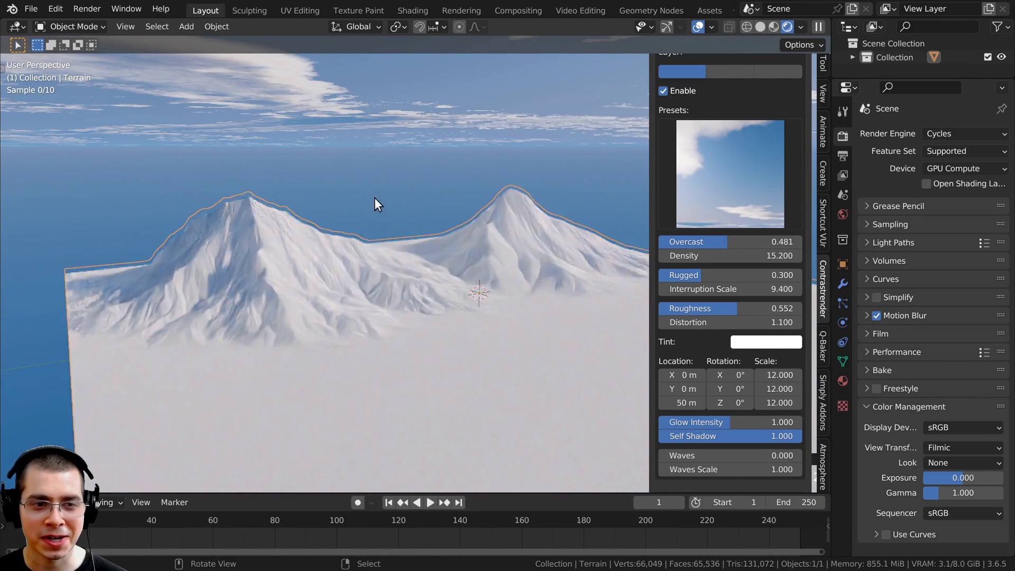
pyautogui.rightClick(404, 241)
pyautogui.scroll(-3, 822, 389)
pyautogui.click(823, 446)
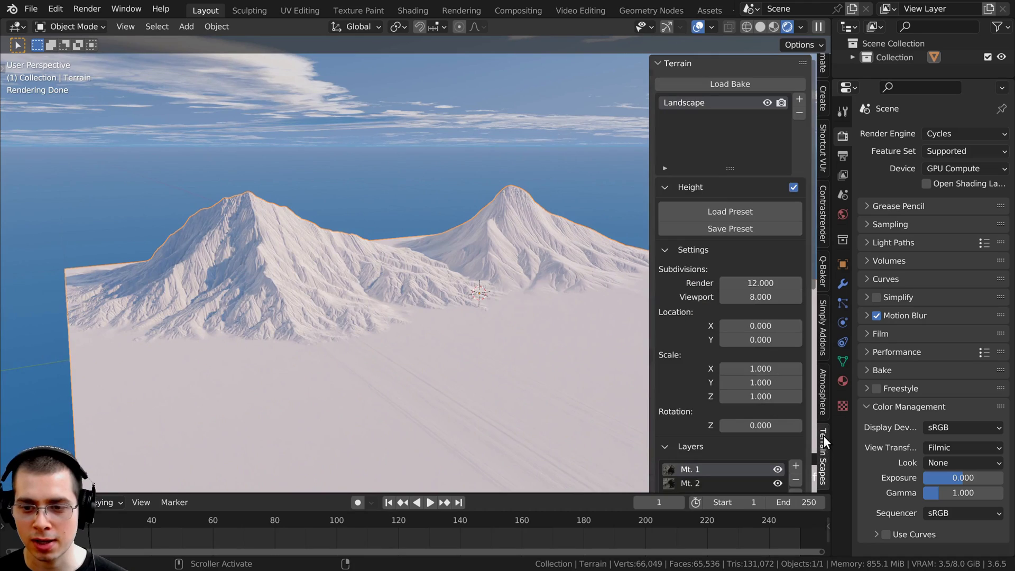
pyautogui.scroll(-5, 739, 228)
pyautogui.scroll(5, 382, 261)
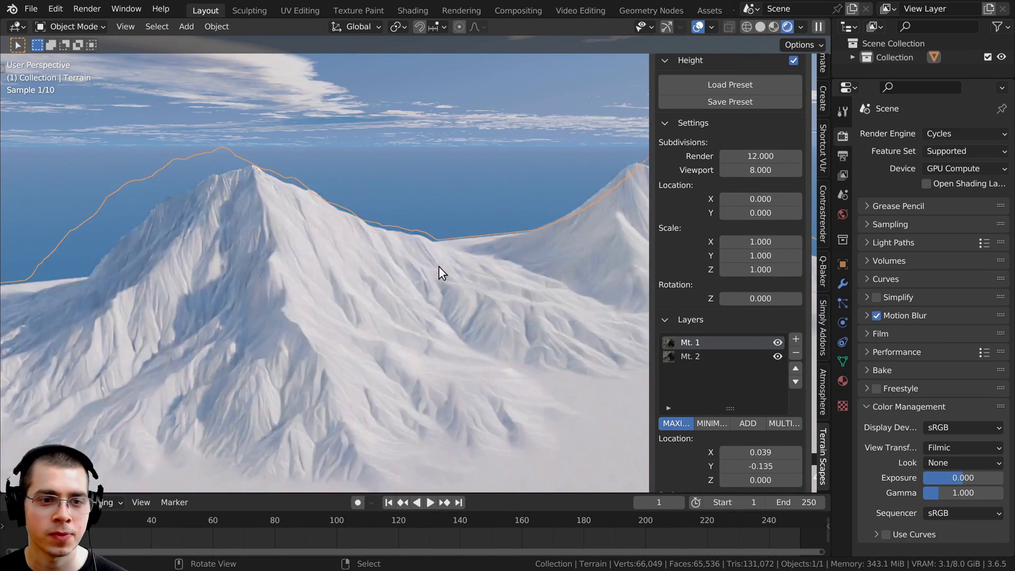
pyautogui.scroll(2, 351, 249)
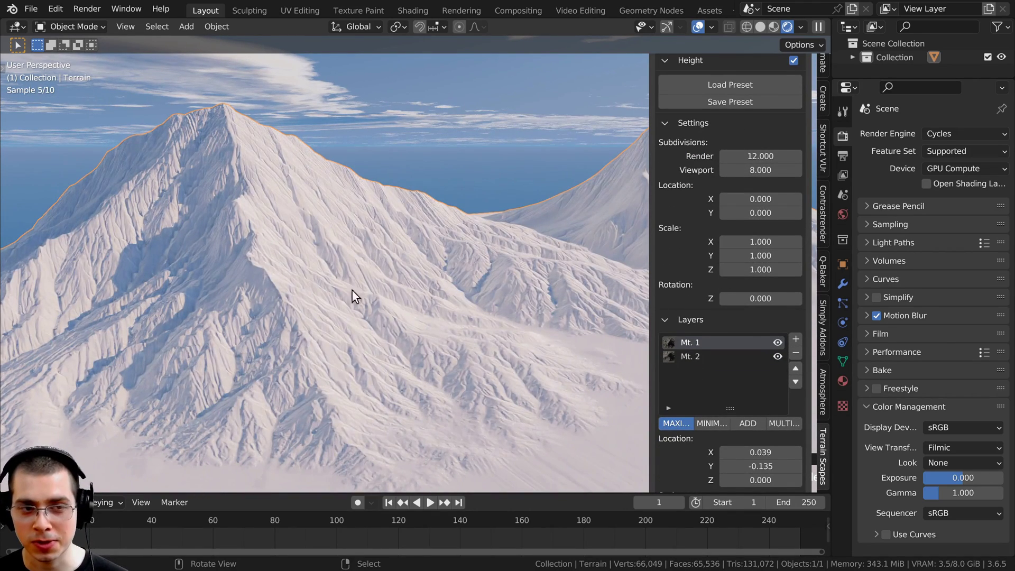
pyautogui.scroll(-5, 352, 290)
# Load the Terrain Scapes add-on texture preset showing mountains above a bright green grass plain
pyautogui.scroll(-8, 755, 180)
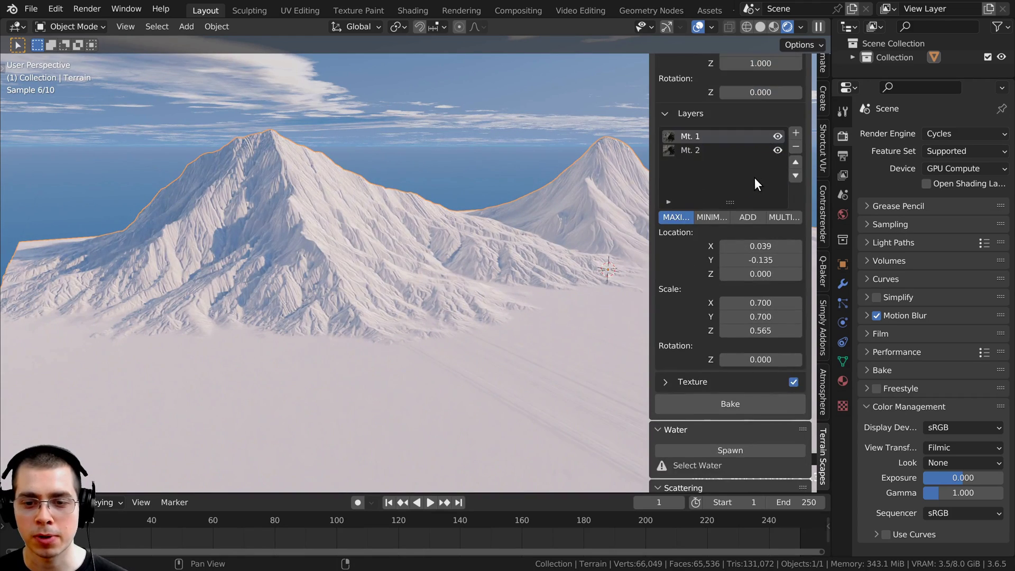
pyautogui.scroll(-2, 754, 178)
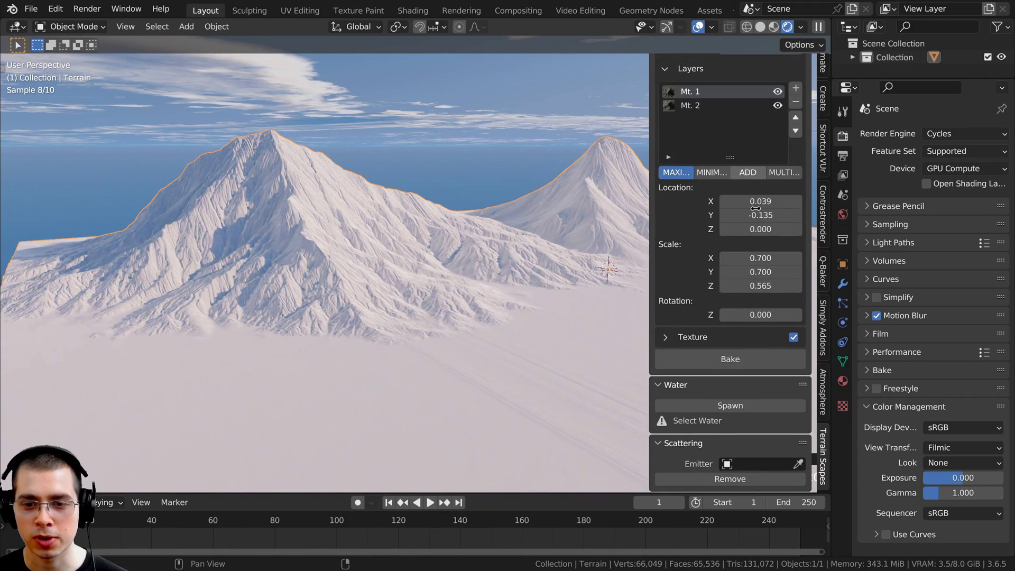
pyautogui.click(667, 337)
pyautogui.scroll(-6, 681, 300)
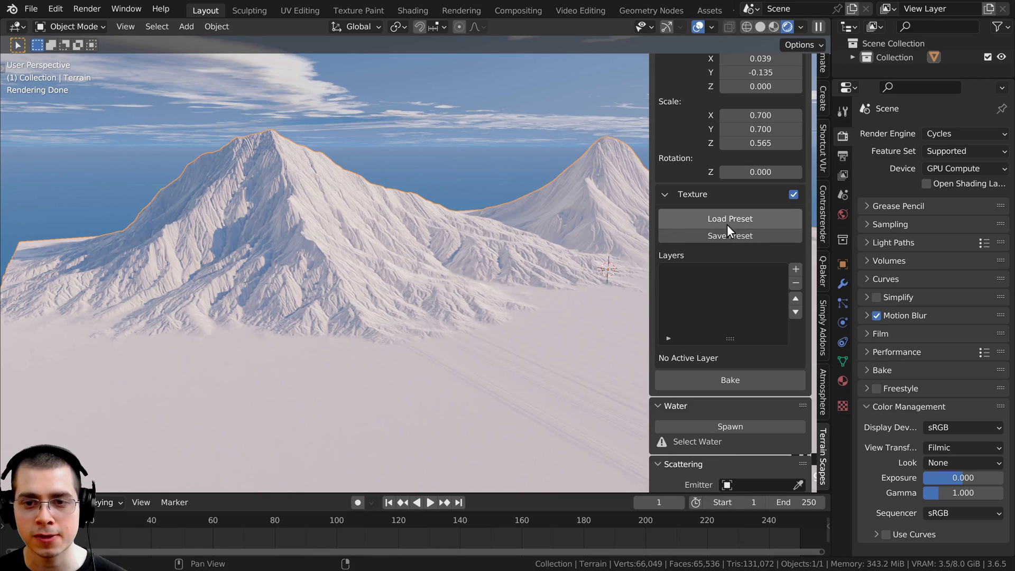
pyautogui.click(729, 219)
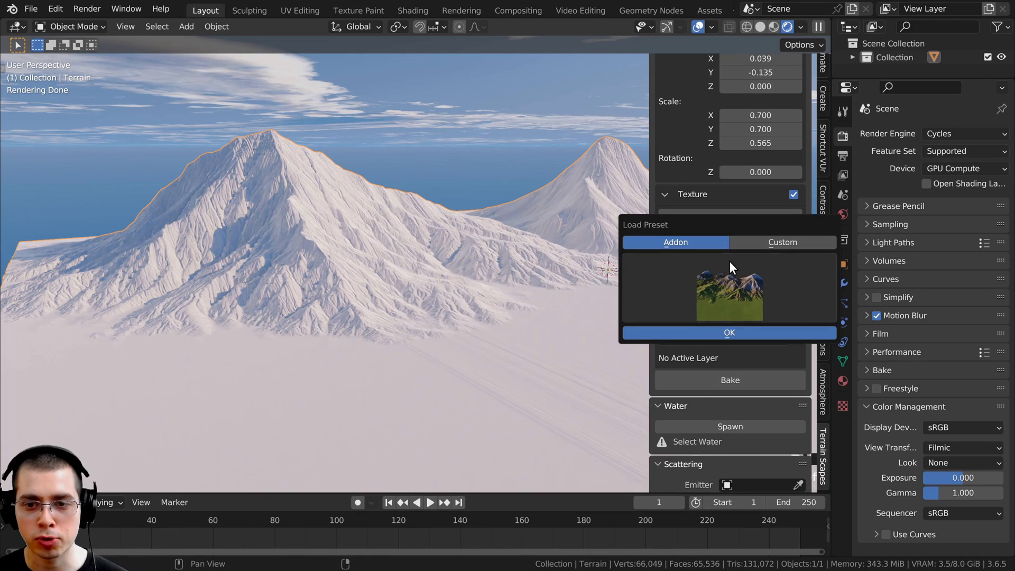
pyautogui.click(710, 281)
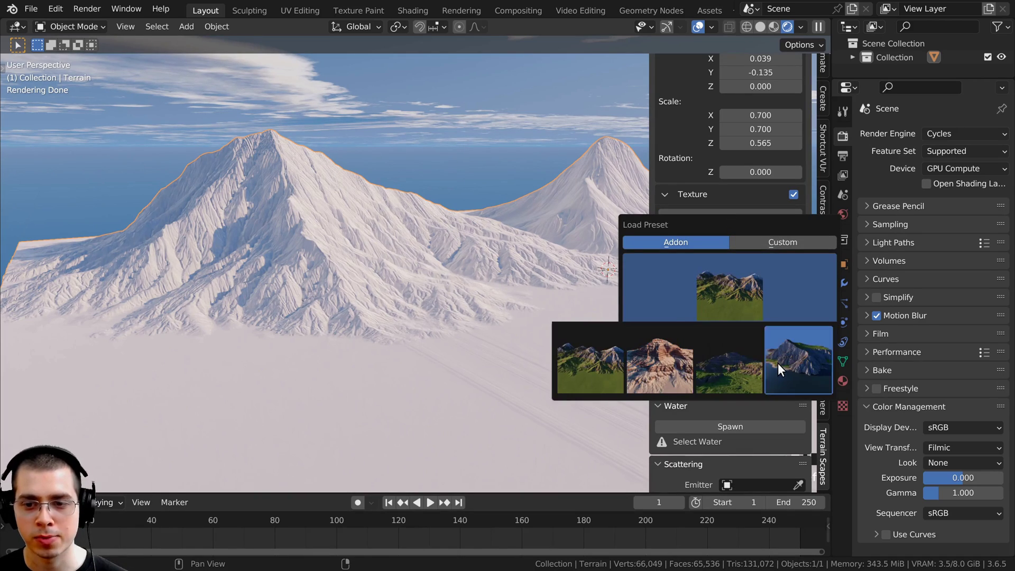
pyautogui.click(593, 356)
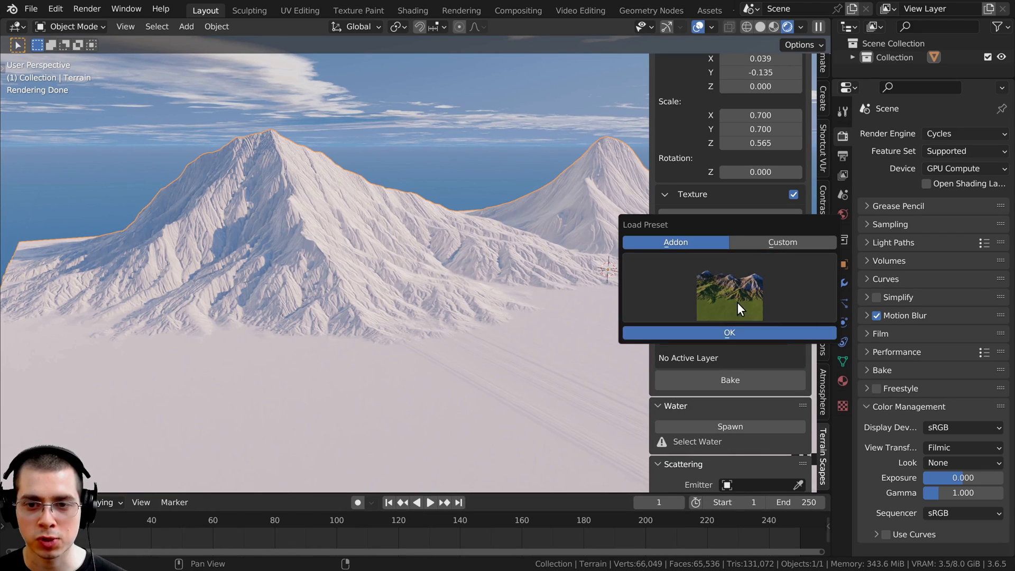
pyautogui.click(731, 332)
# Examine the textured mountains up close and look through the settings of the Texture Layer, Dirt, Grass and Snow layers
pyautogui.moveTo(379, 269); pyautogui.dragTo(434, 439, button='middle')
pyautogui.scroll(3, 360, 271)
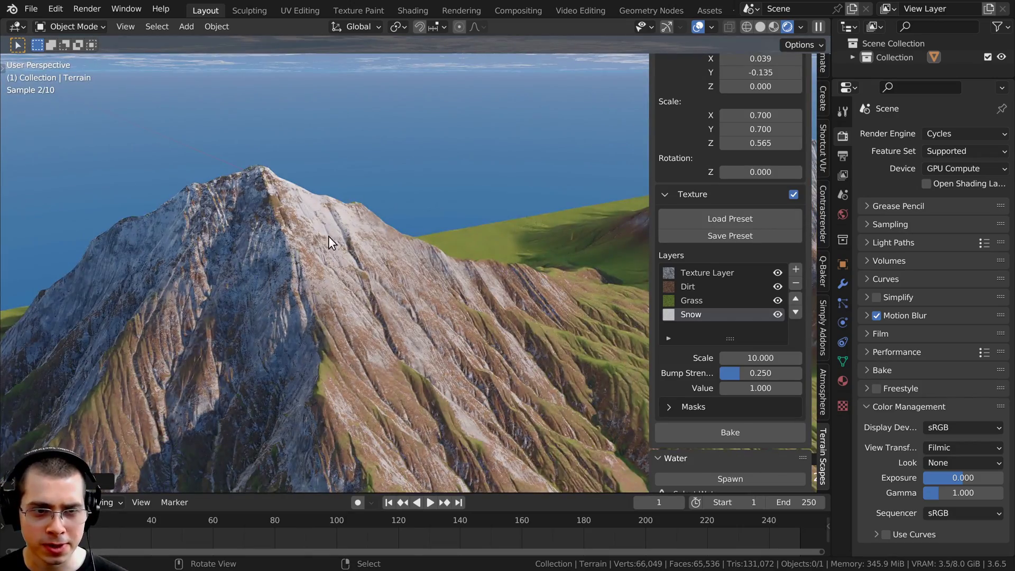
pyautogui.moveTo(328, 236); pyautogui.dragTo(383, 308, button='middle')
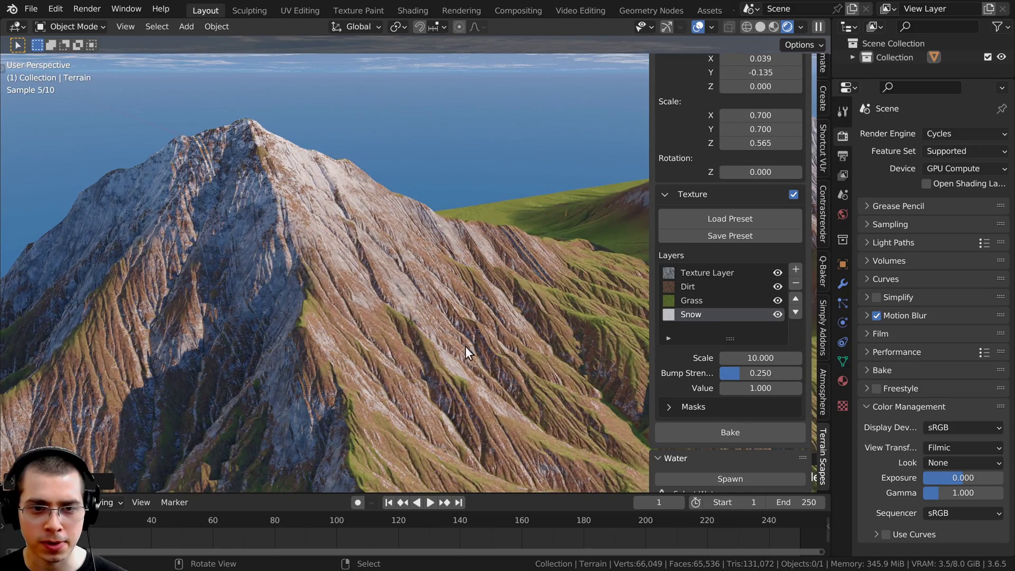
pyautogui.scroll(-4, 513, 246)
pyautogui.click(707, 273)
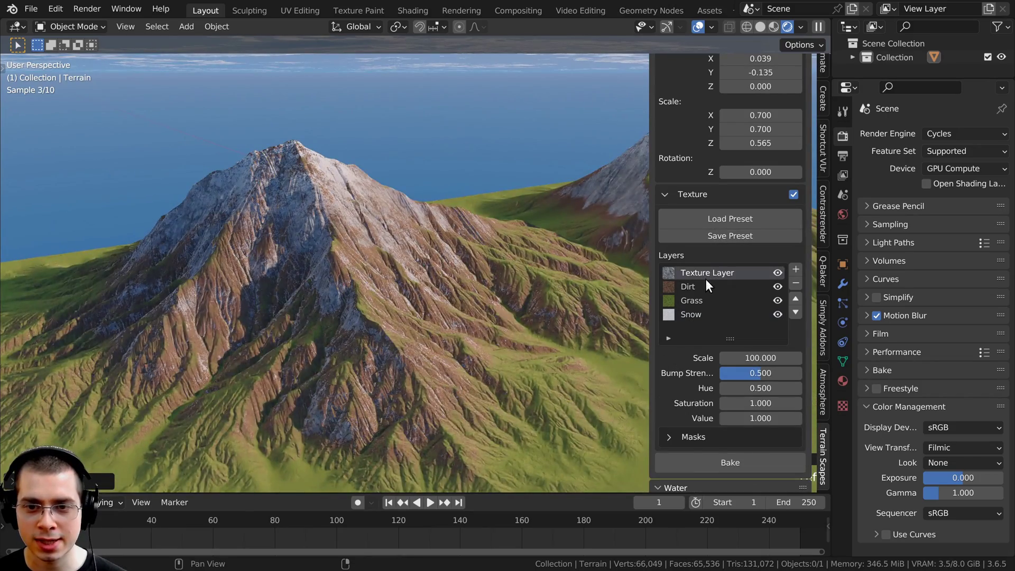
pyautogui.click(705, 286)
pyautogui.click(705, 299)
pyautogui.click(697, 286)
pyautogui.click(700, 298)
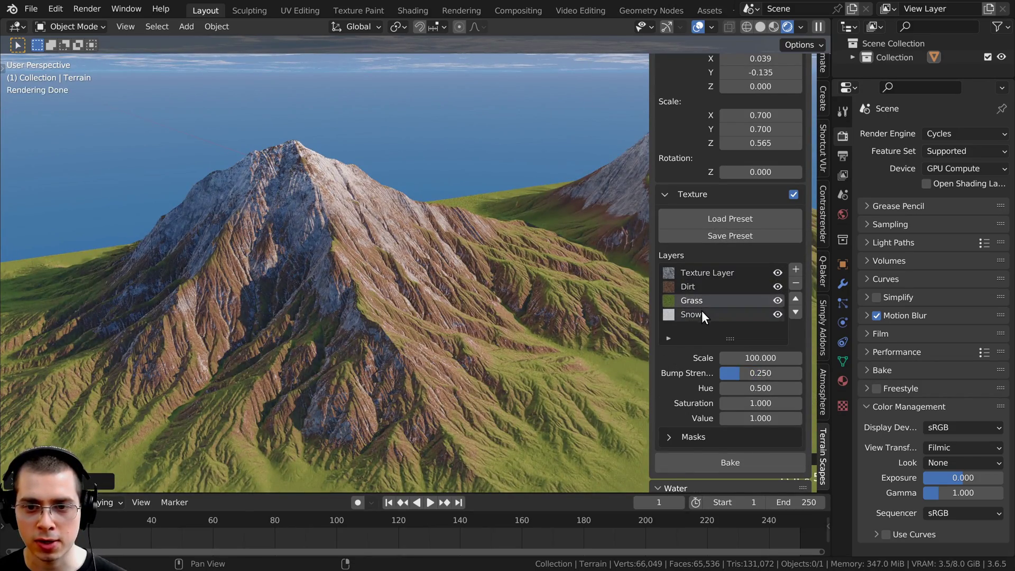
pyautogui.click(702, 312)
pyautogui.moveTo(353, 315); pyautogui.dragTo(528, 291, button='middle')
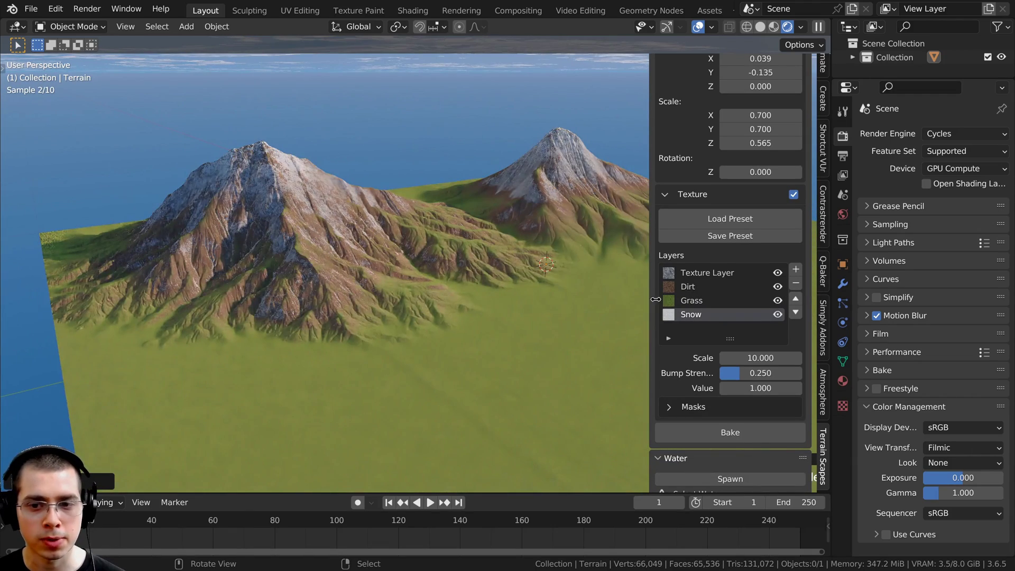
# Try darkening the Grass texture layer with a Value of 0.8 and then 0.6
pyautogui.click(693, 300)
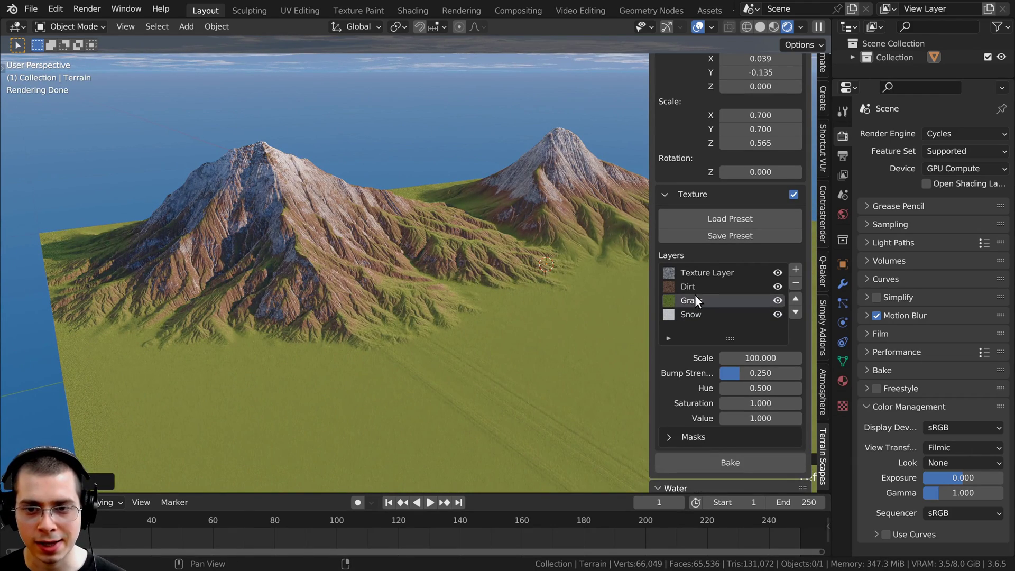
pyautogui.scroll(-3, 695, 294)
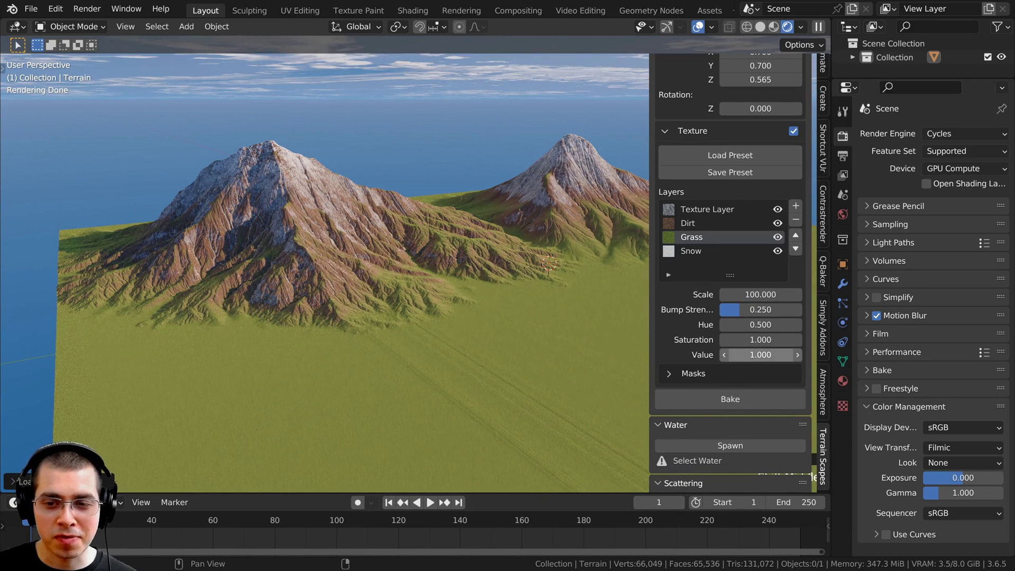
pyautogui.write('0.8')
pyautogui.press('Return')
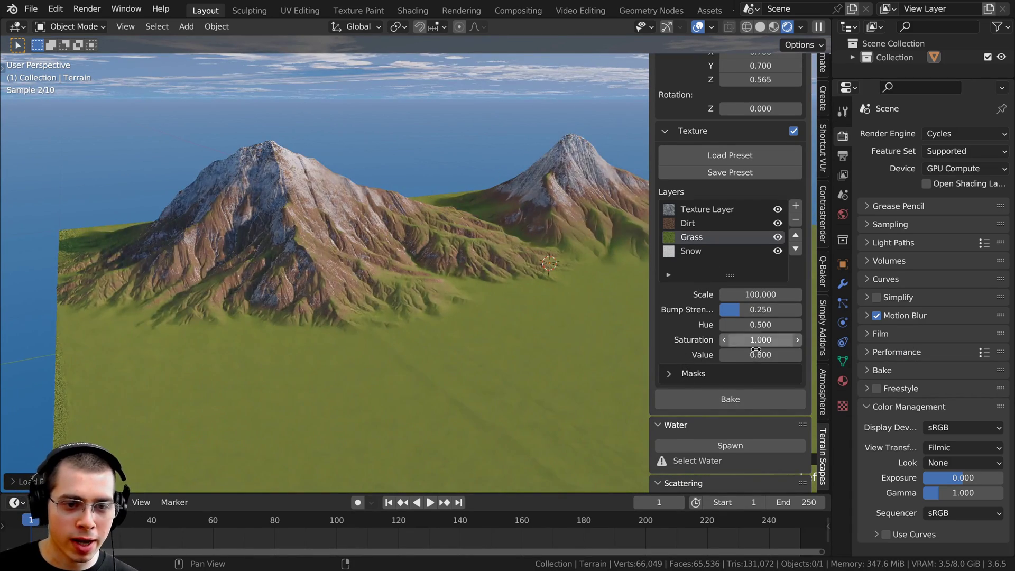
pyautogui.click(769, 356)
pyautogui.write('0.6')
pyautogui.press('Return')
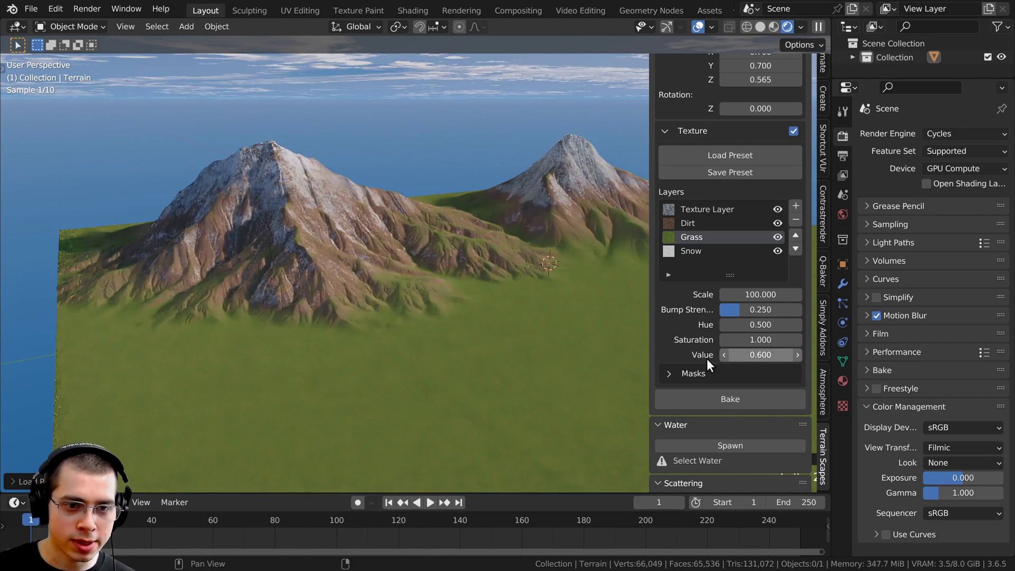
# Set the Grass texture layer's Value to 0.700 and its Saturation to 1.200
pyautogui.scroll(-1, 706, 358)
pyautogui.moveTo(531, 363); pyautogui.dragTo(536, 322, button='middle')
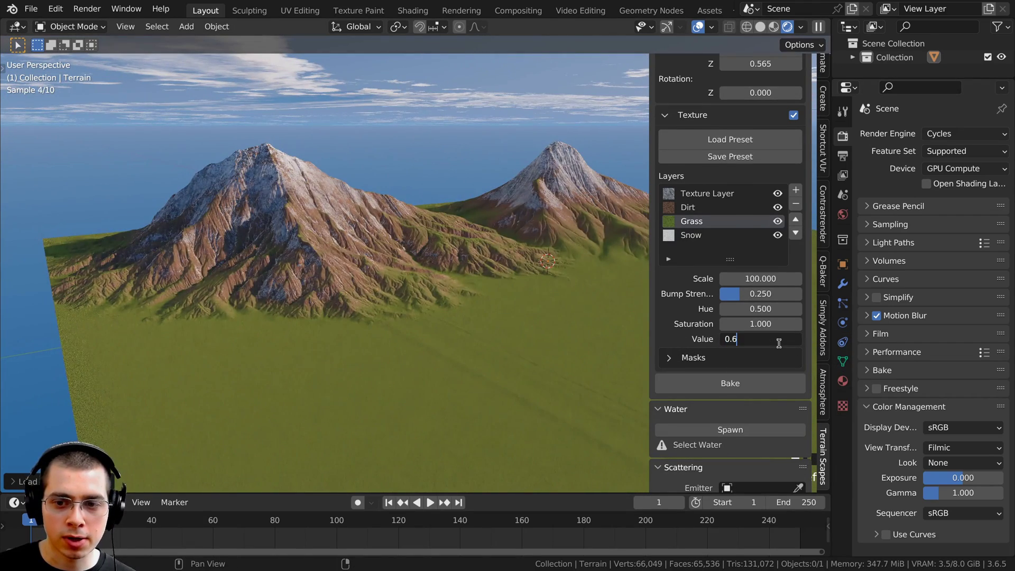
pyautogui.press('BackSpace')
pyautogui.write('7')
pyautogui.press('Return')
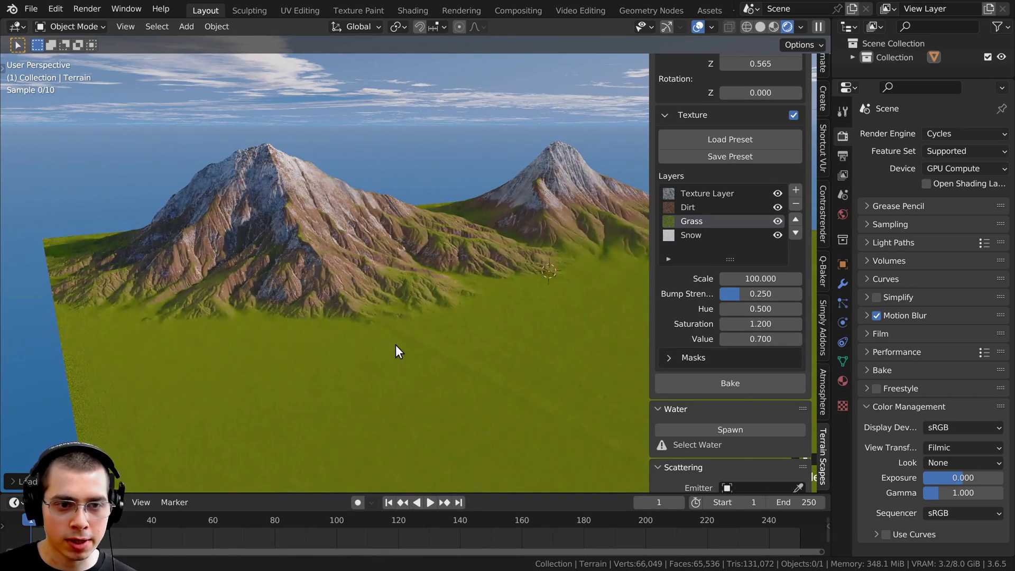
pyautogui.moveTo(398, 344); pyautogui.dragTo(410, 344, button='middle')
pyautogui.scroll(1, 409, 282)
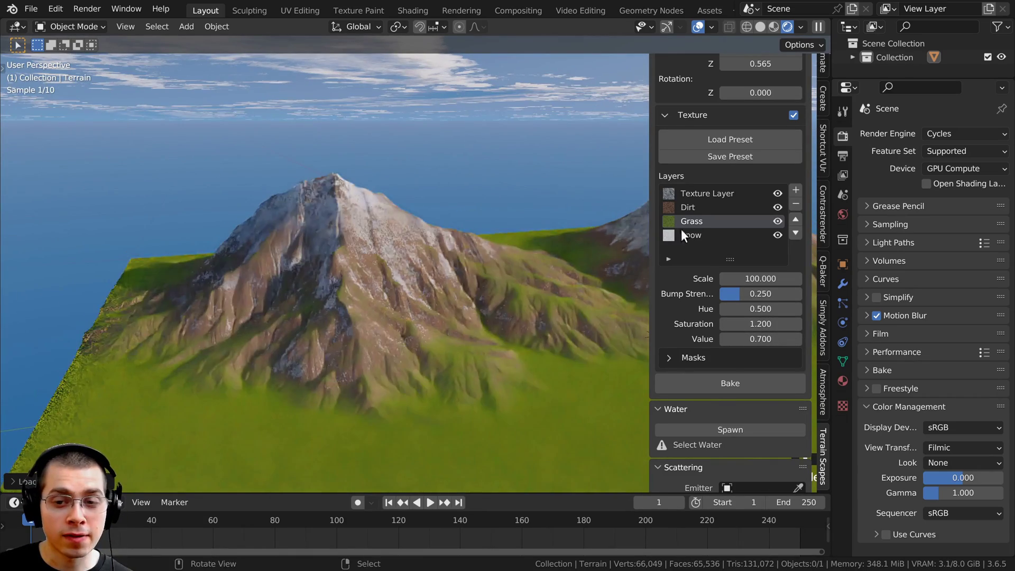
# Expand the Snow layer's masks and look through the Height and Noise mask settings
pyautogui.scroll(2, 703, 265)
pyautogui.click(667, 266)
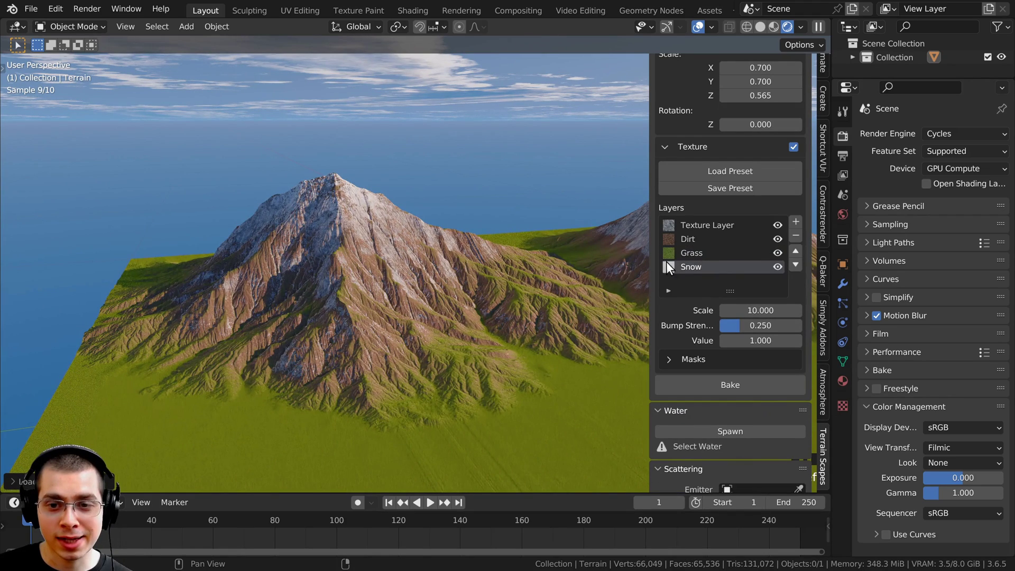
pyautogui.scroll(-2, 695, 266)
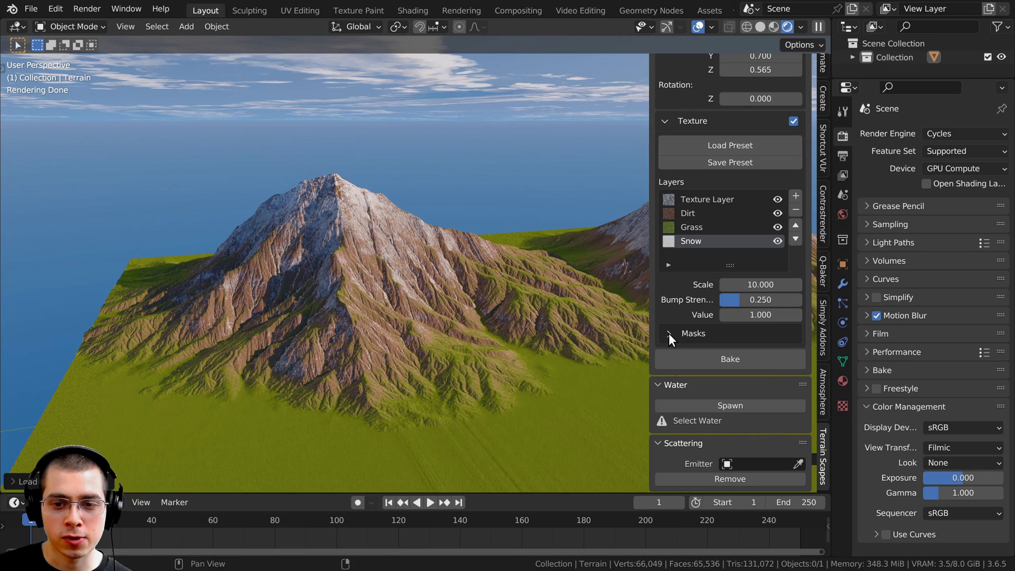
pyautogui.click(669, 336)
pyautogui.scroll(-5, 694, 329)
pyautogui.click(698, 263)
pyautogui.click(698, 276)
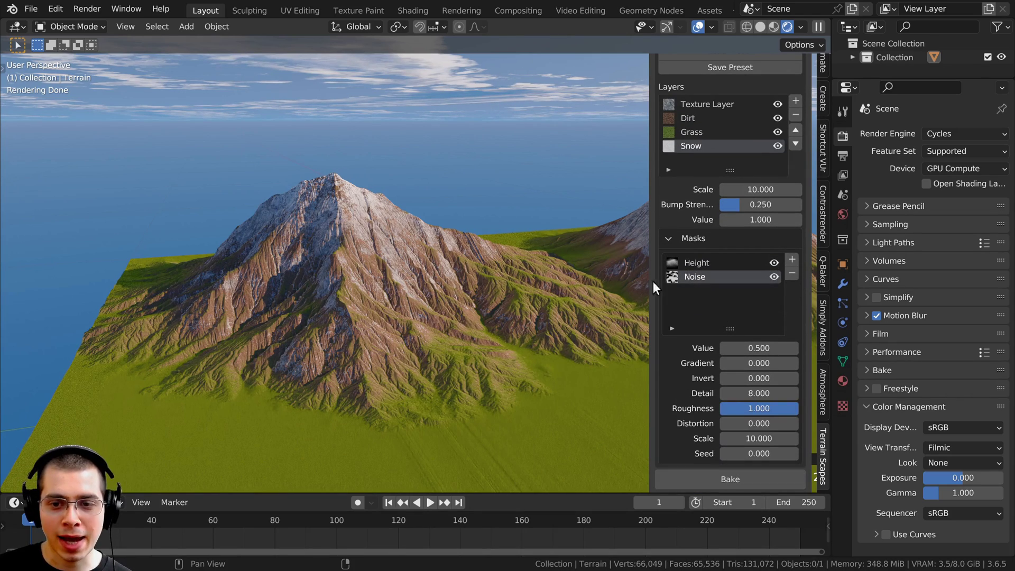
pyautogui.scroll(3, 340, 170)
pyautogui.scroll(-3, 714, 333)
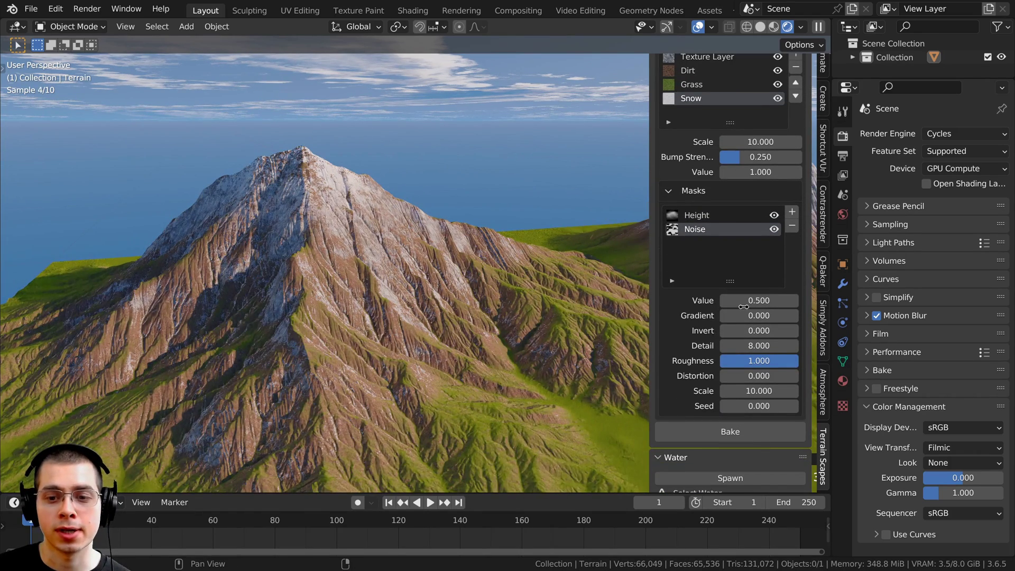
# Extend the snow down the slopes by setting the Snow layer's Height mask Value to 0.080
pyautogui.click(708, 214)
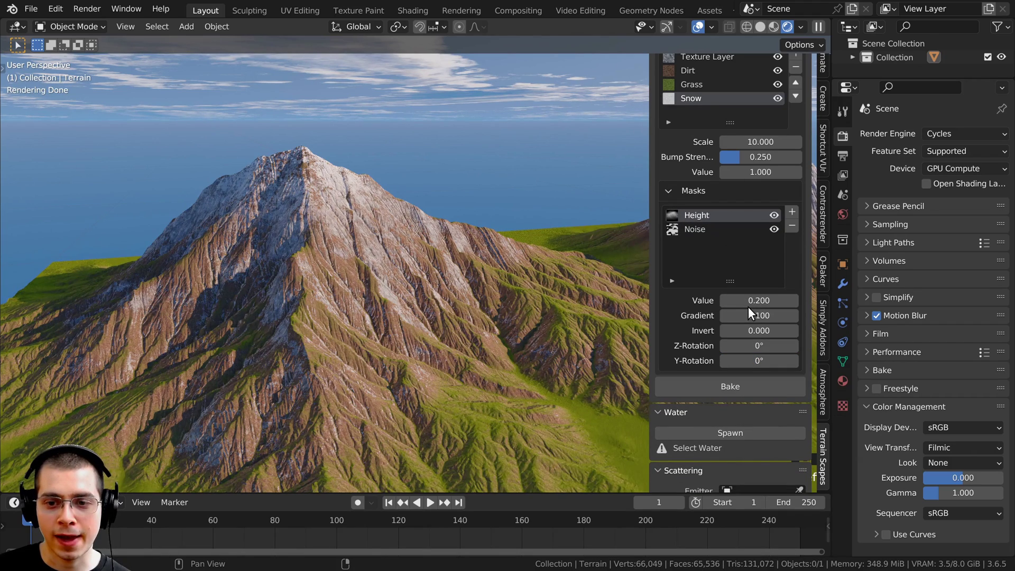
pyautogui.moveTo(752, 306)
pyautogui.mouseDown()
pyautogui.moveTo(777, 305)
pyautogui.moveTo(741, 300)
pyautogui.mouseUp()
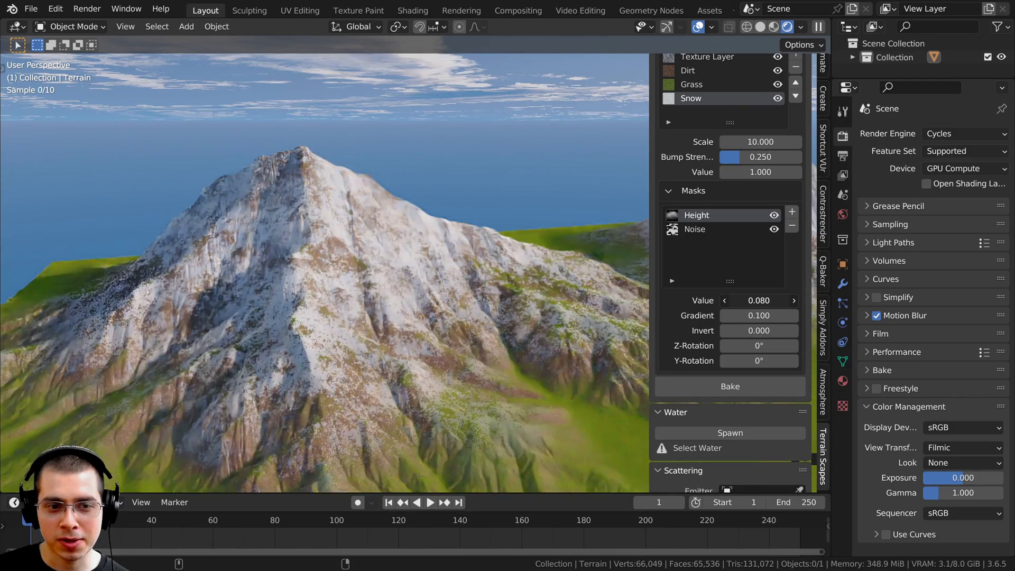
pyautogui.scroll(-5, 401, 334)
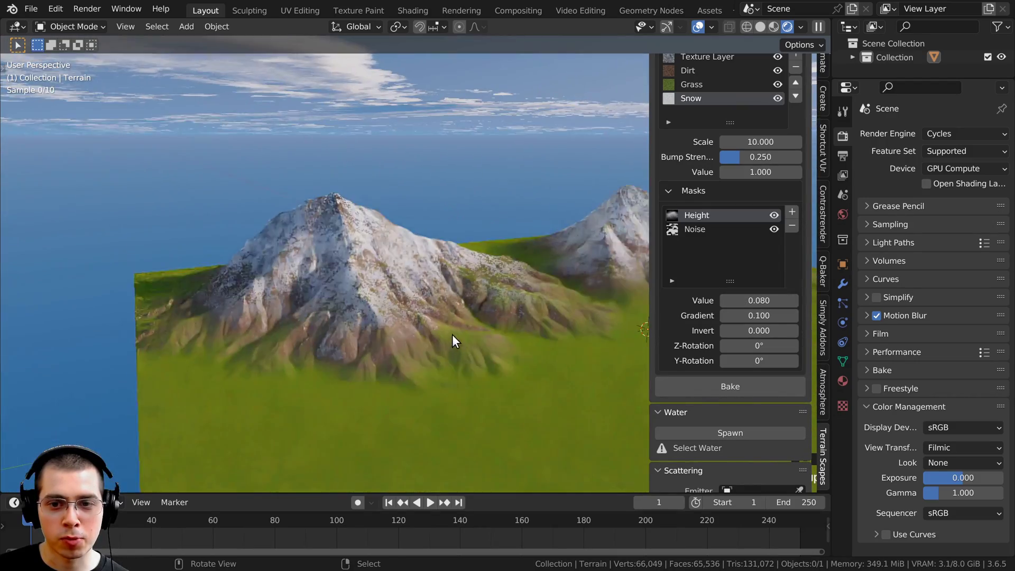
pyautogui.scroll(5, 452, 334)
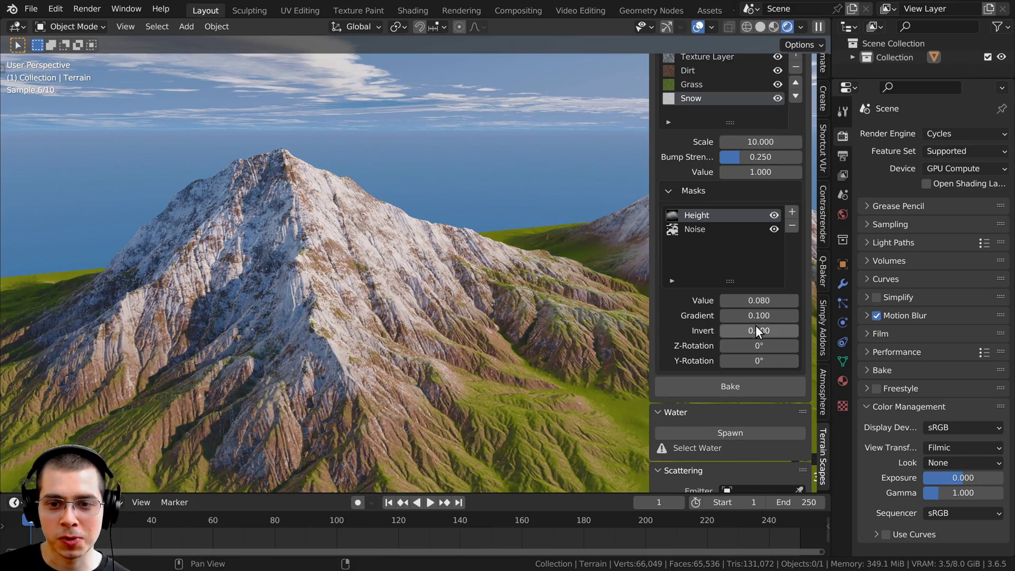
pyautogui.moveTo(756, 315)
pyautogui.mouseDown()
pyautogui.moveTo(745, 316)
pyautogui.moveTo(757, 315)
pyautogui.mouseUp()
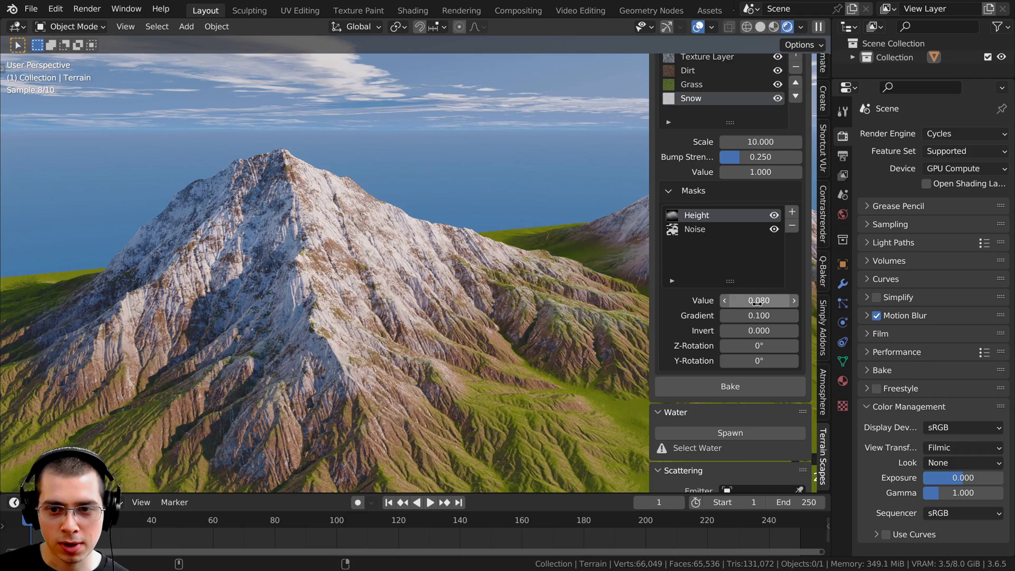
# Set the Value of the Snow layer's Noise mask to 0.490
pyautogui.click(692, 231)
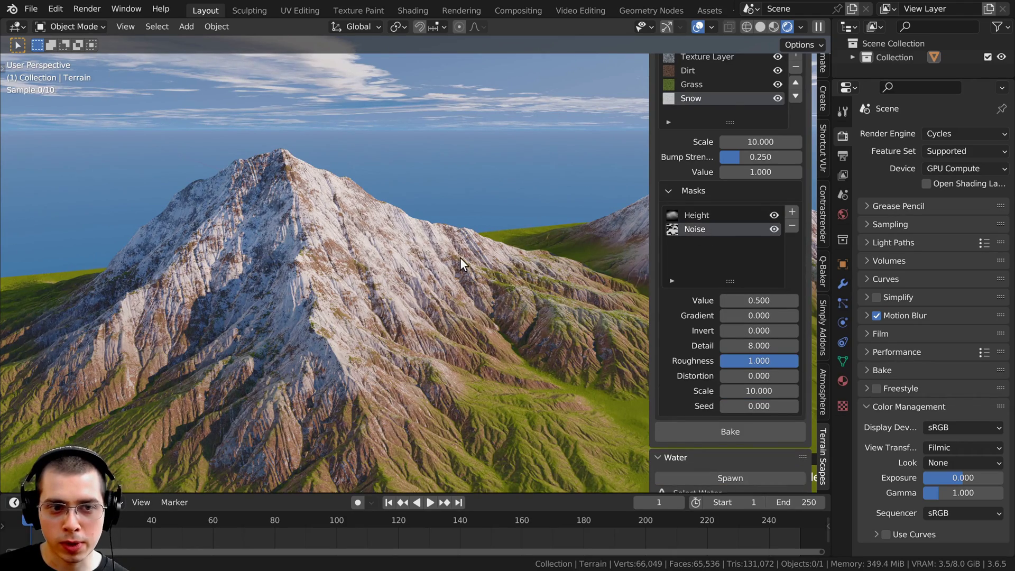
pyautogui.moveTo(743, 300)
pyautogui.mouseDown()
pyautogui.moveTo(695, 300)
pyautogui.moveTo(752, 300)
pyautogui.mouseUp()
pyautogui.scroll(-3, 411, 307)
pyautogui.moveTo(411, 306); pyautogui.dragTo(381, 102, button='middle')
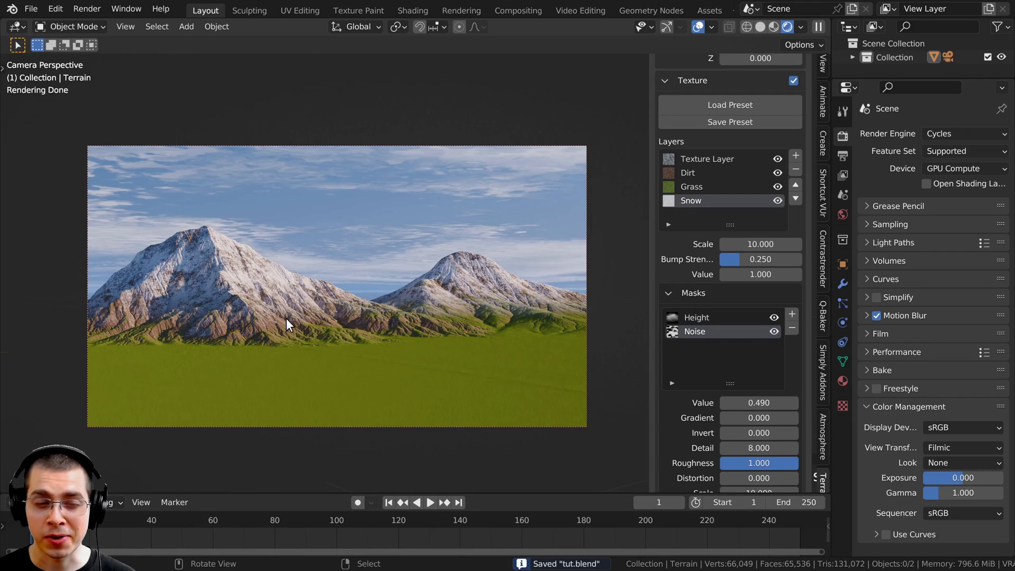
# Select the terrain and remove all its texture layers: Snow, Grass, Dirt and the base Texture Layer
pyautogui.click(287, 307)
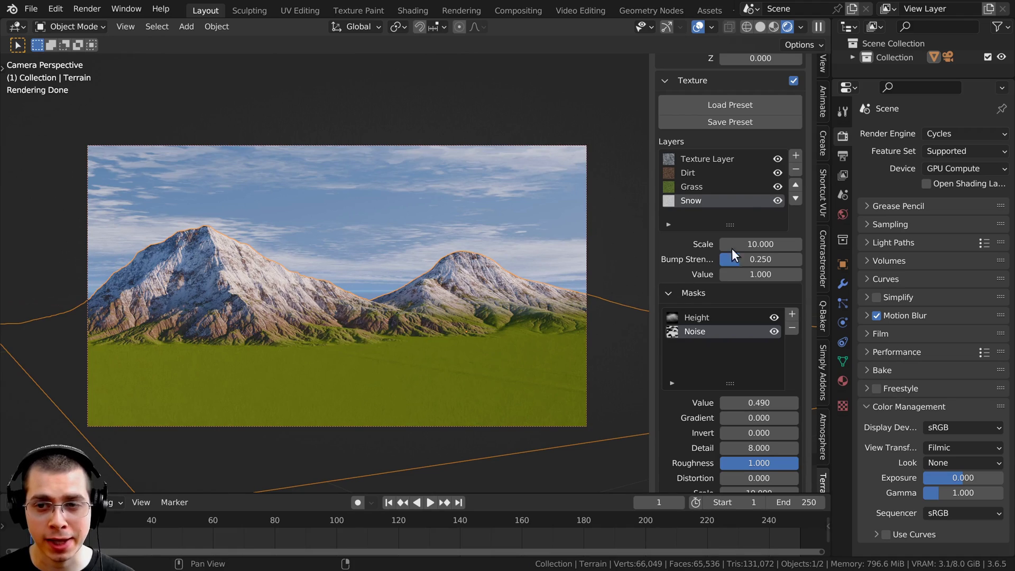
pyautogui.click(796, 169)
pyautogui.click(796, 170)
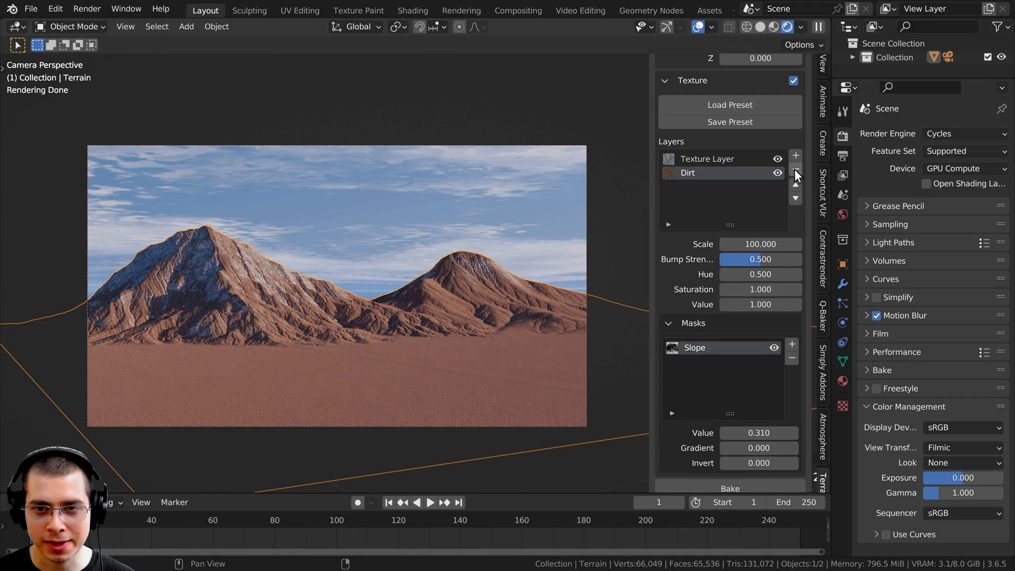
pyautogui.click(794, 169)
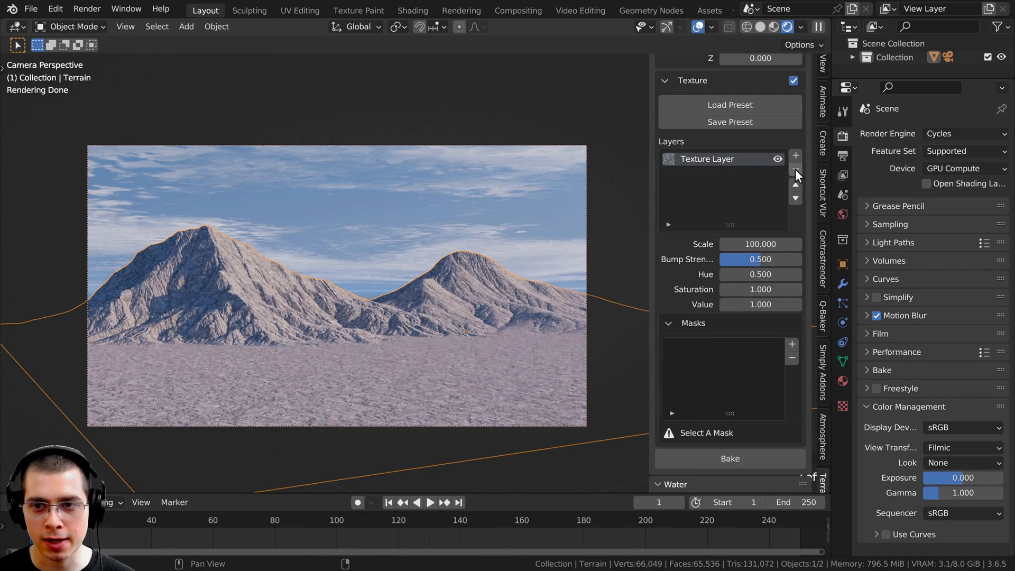
pyautogui.click(795, 169)
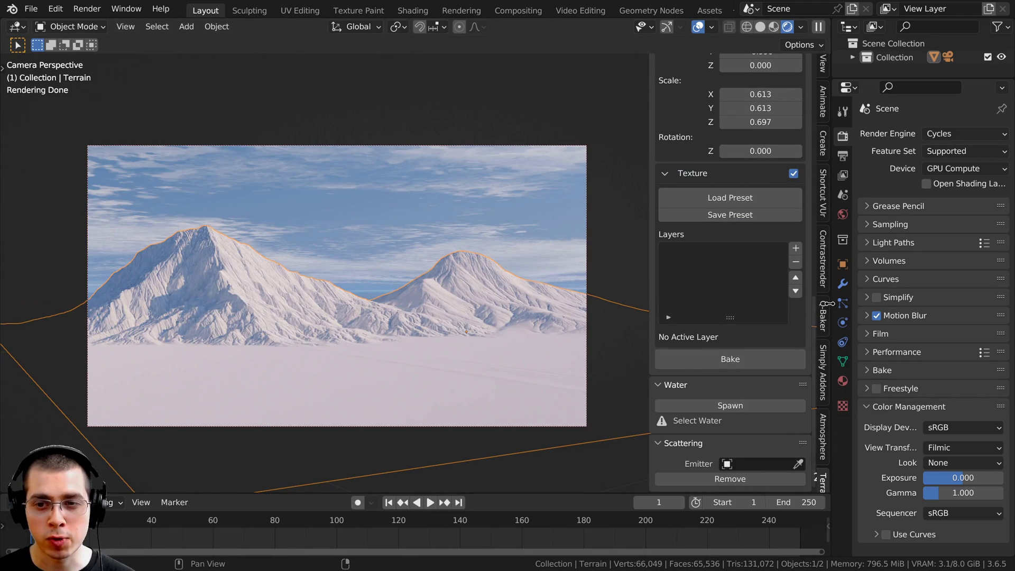
# Add a texture layer with the Dirt texture to the terrain and rename it "Dirt"
pyautogui.click(797, 249)
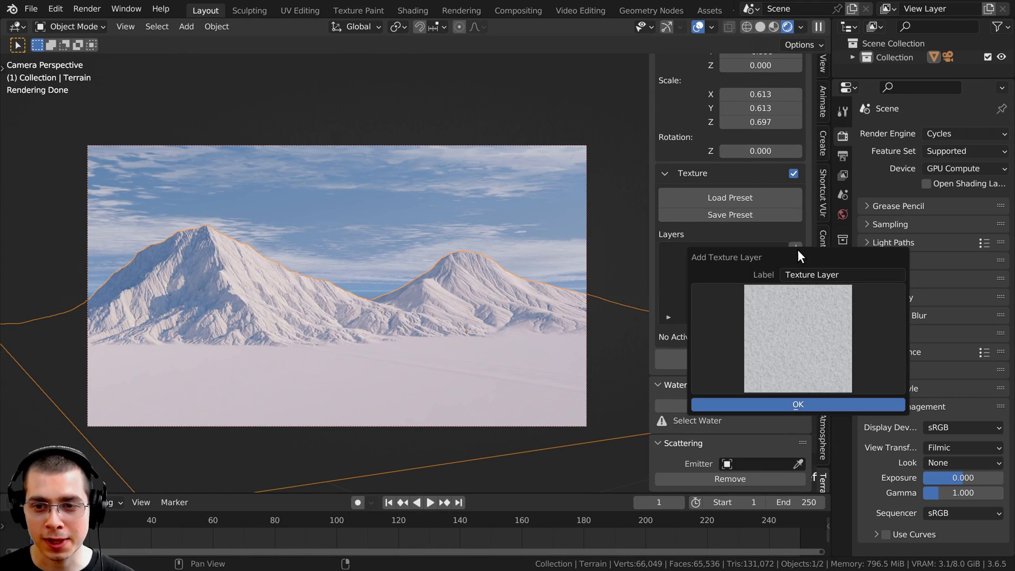
pyautogui.click(788, 319)
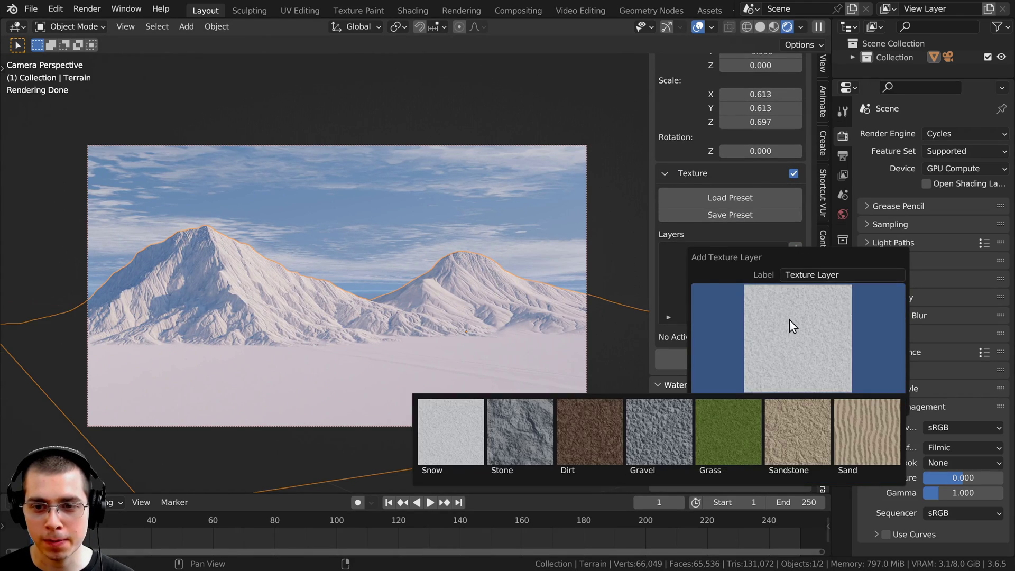
pyautogui.click(570, 448)
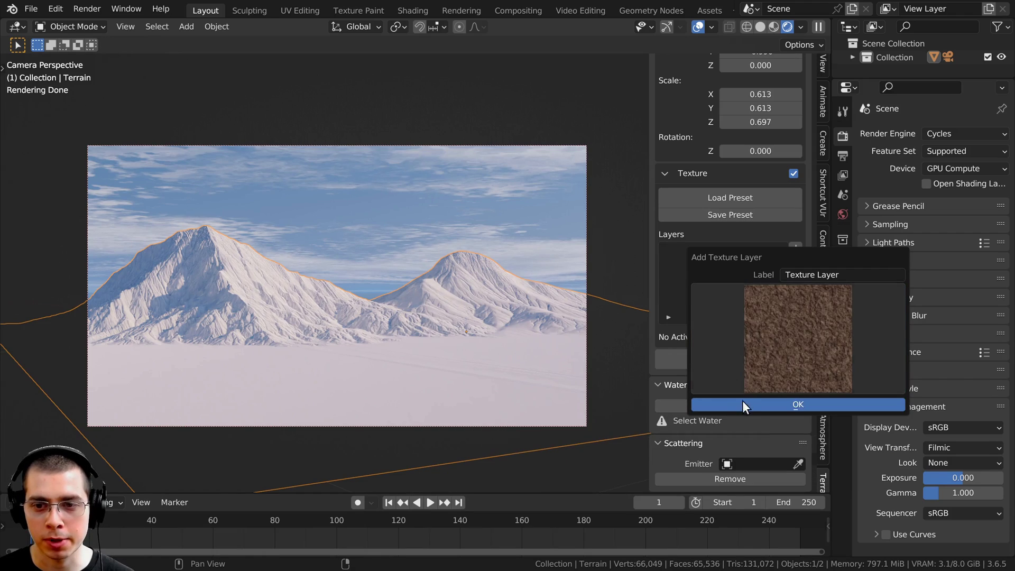
pyautogui.click(781, 406)
pyautogui.doubleClick(697, 253)
pyautogui.write('Dirt')
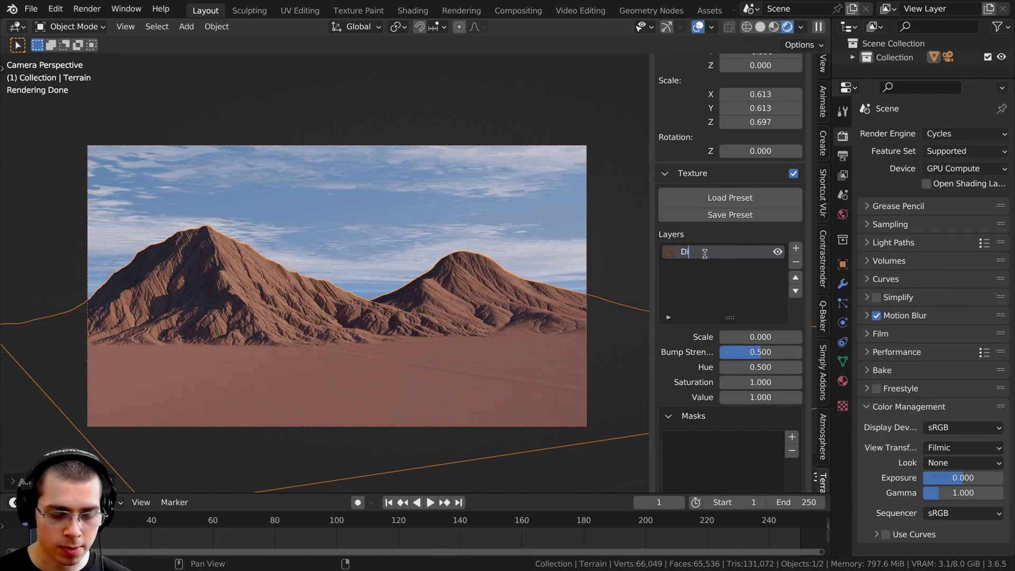
# Add a second texture layer using the Snow texture above the dirt and rename it "Snow"
pyautogui.click(795, 248)
pyautogui.click(773, 336)
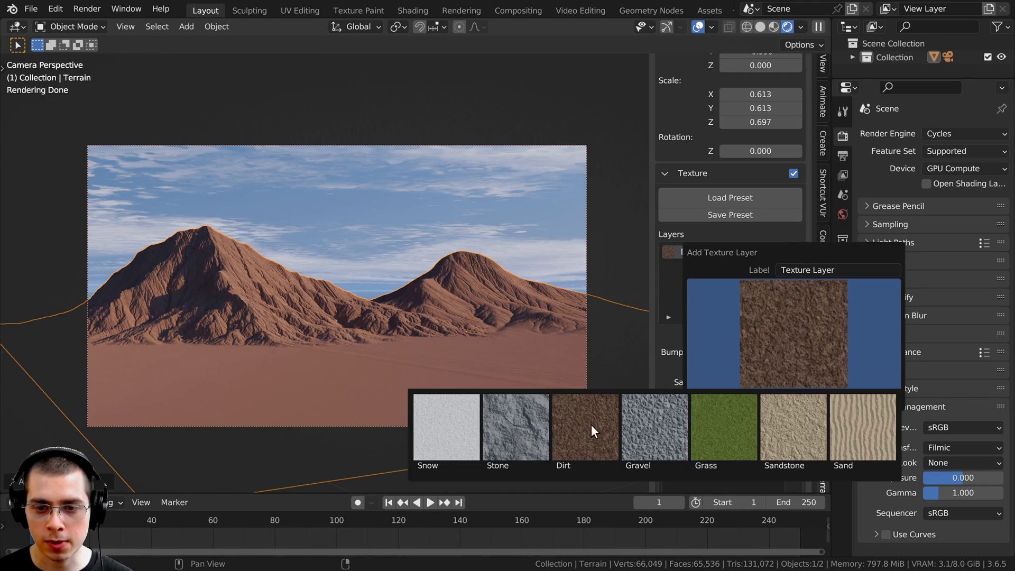
pyautogui.click(445, 439)
pyautogui.click(782, 397)
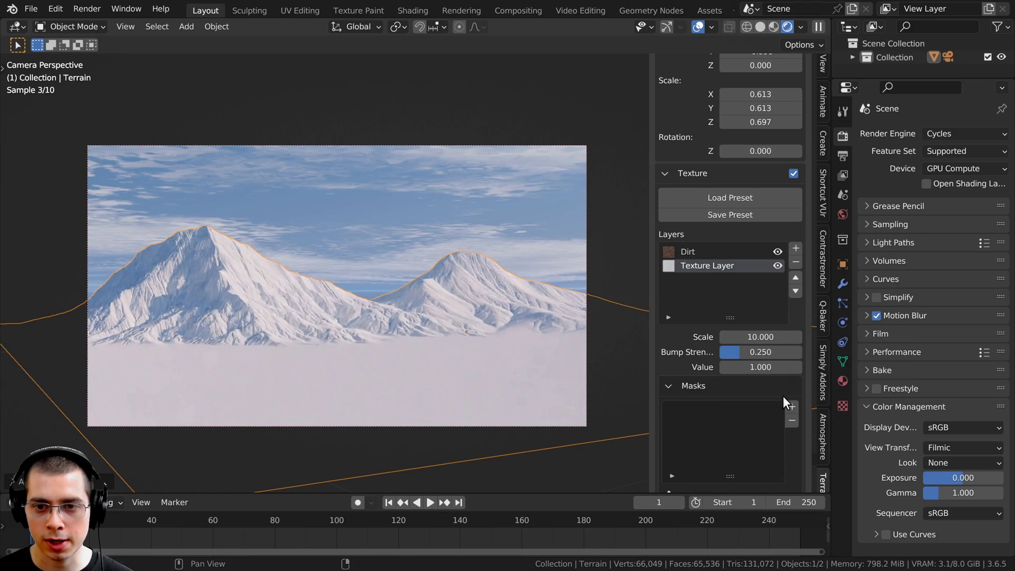
pyautogui.doubleClick(701, 265)
pyautogui.write('Snow')
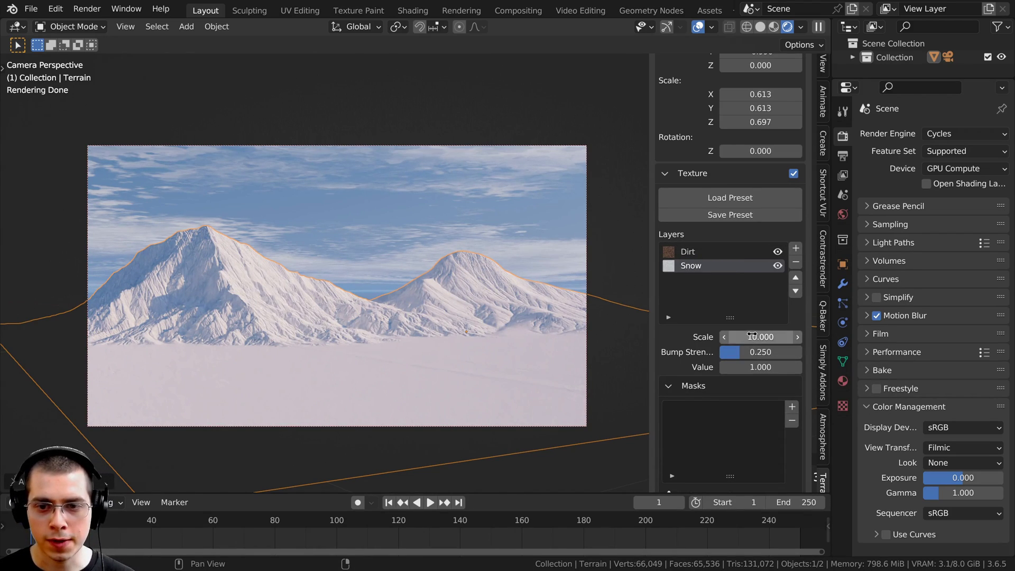
pyautogui.moveTo(761, 336); pyautogui.dragTo(808, 337)
pyautogui.rightClick(760, 337)
# Add a Gradient mask to the Snow layer
pyautogui.keyDown('shift'); pyautogui.moveTo(454, 313); pyautogui.dragTo(464, 296, button='middle'); pyautogui.keyUp('shift')
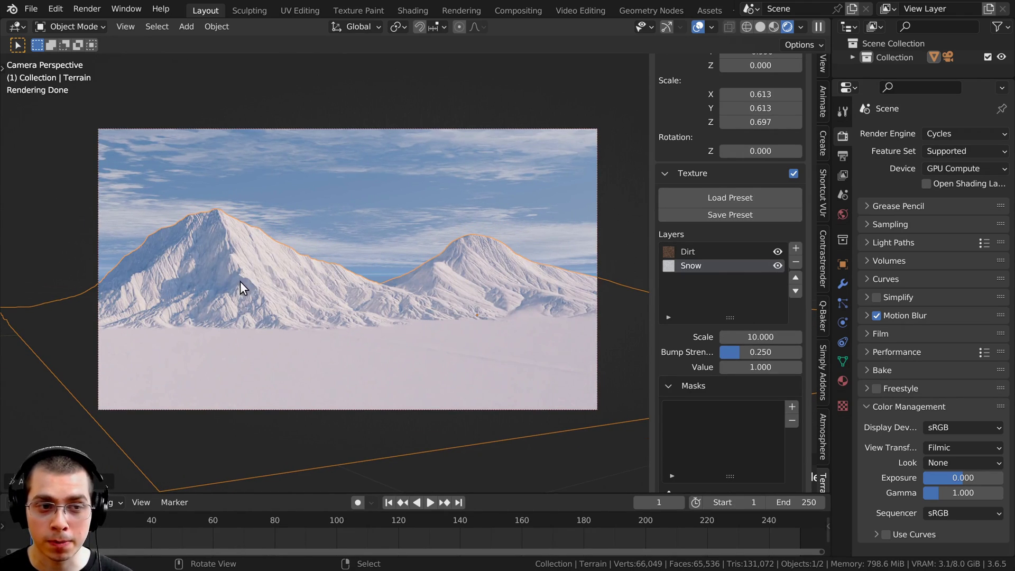
pyautogui.scroll(-3, 732, 280)
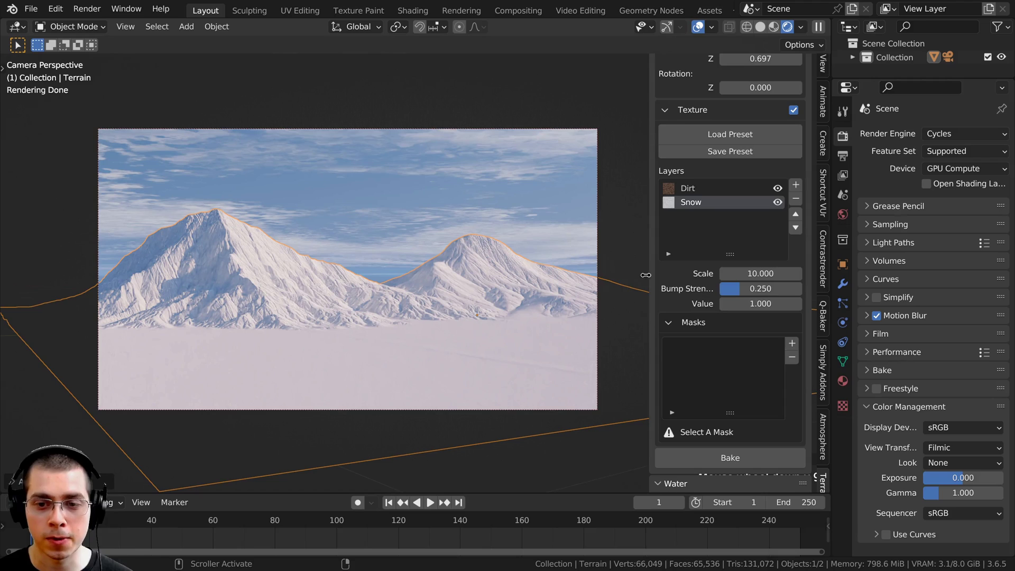
pyautogui.click(794, 344)
pyautogui.click(786, 449)
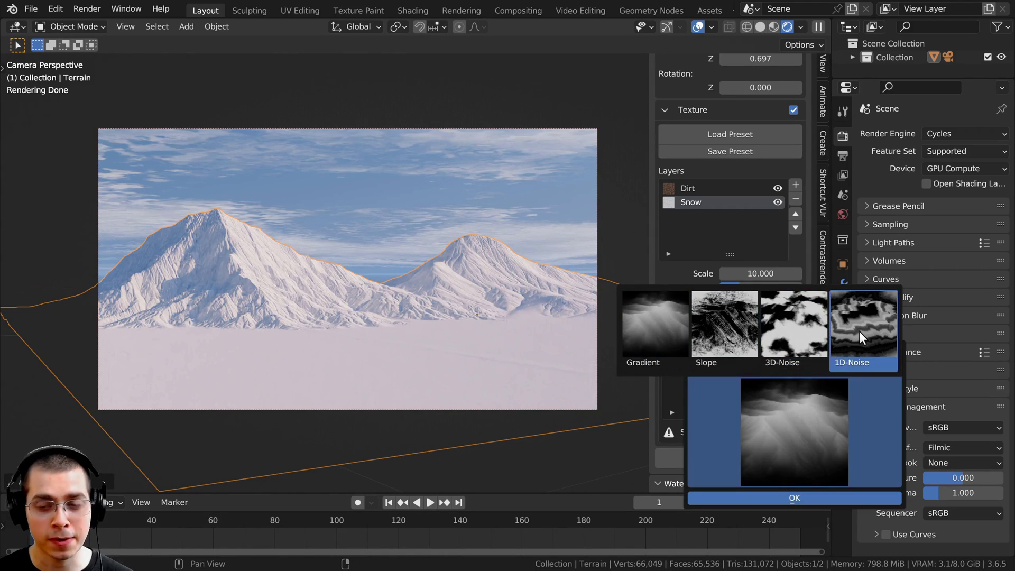
pyautogui.click(652, 327)
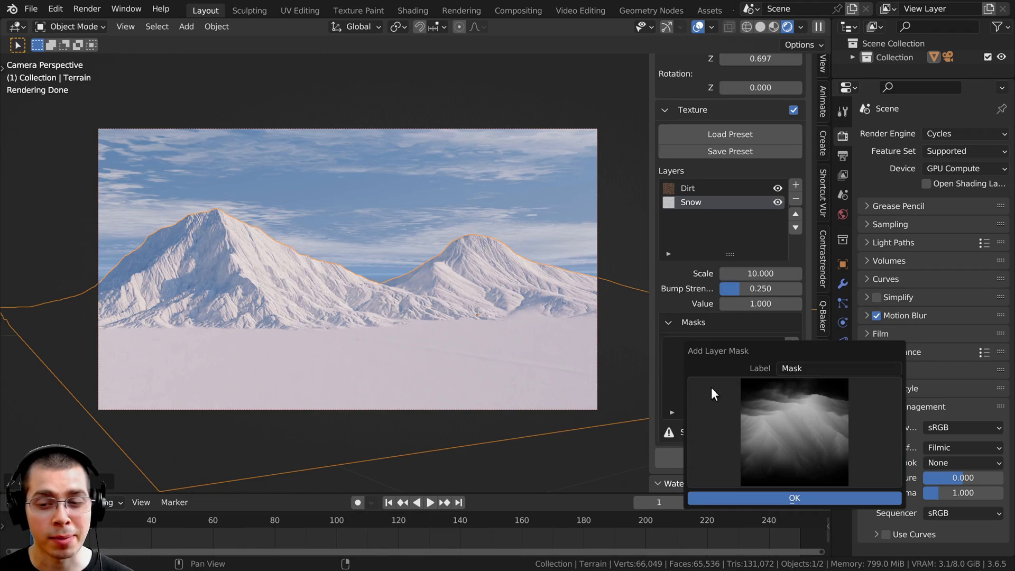
pyautogui.click(806, 497)
# Confine the snow to the peaks by setting the mask's Value to 0.090 and Gradient to 0.130
pyautogui.keyDown('shift'); pyautogui.moveTo(253, 251); pyautogui.dragTo(276, 253, button='middle'); pyautogui.keyUp('shift')
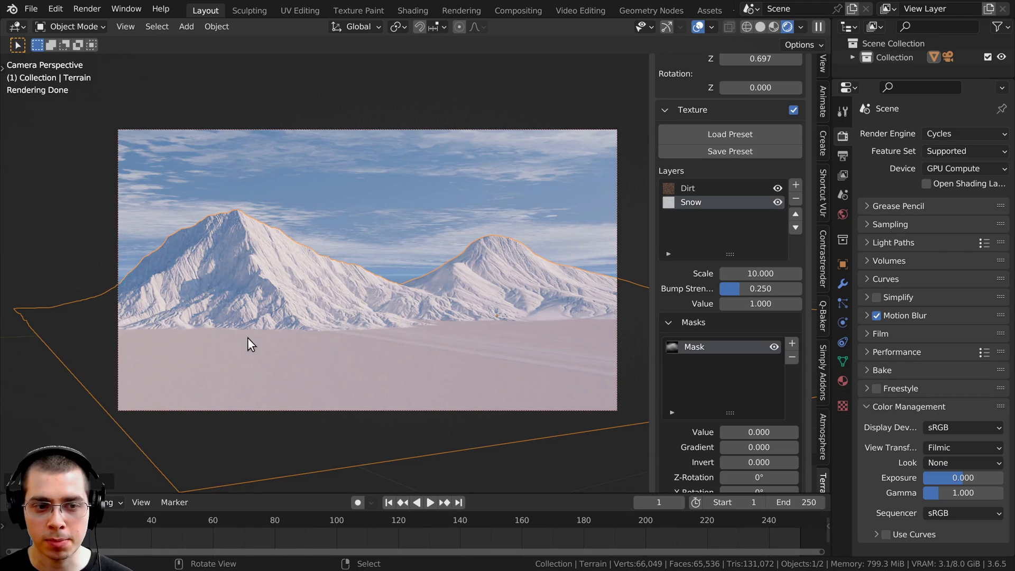
pyautogui.scroll(-2, 740, 370)
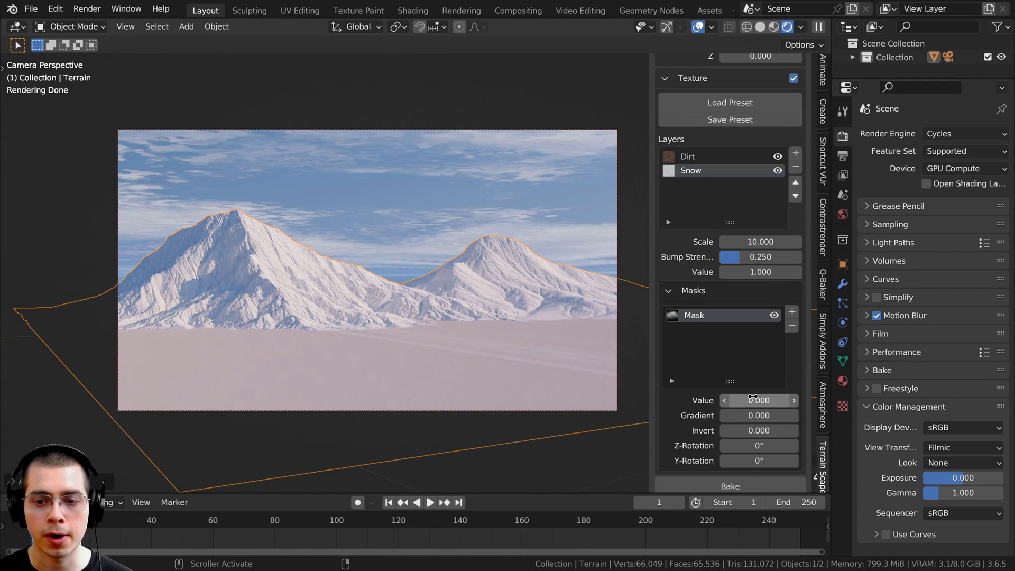
pyautogui.moveTo(758, 400); pyautogui.dragTo(645, 415)
pyautogui.keyDown('shift'); pyautogui.moveTo(250, 268); pyautogui.dragTo(296, 267, button='middle'); pyautogui.keyUp('shift')
pyautogui.scroll(1, 269, 198)
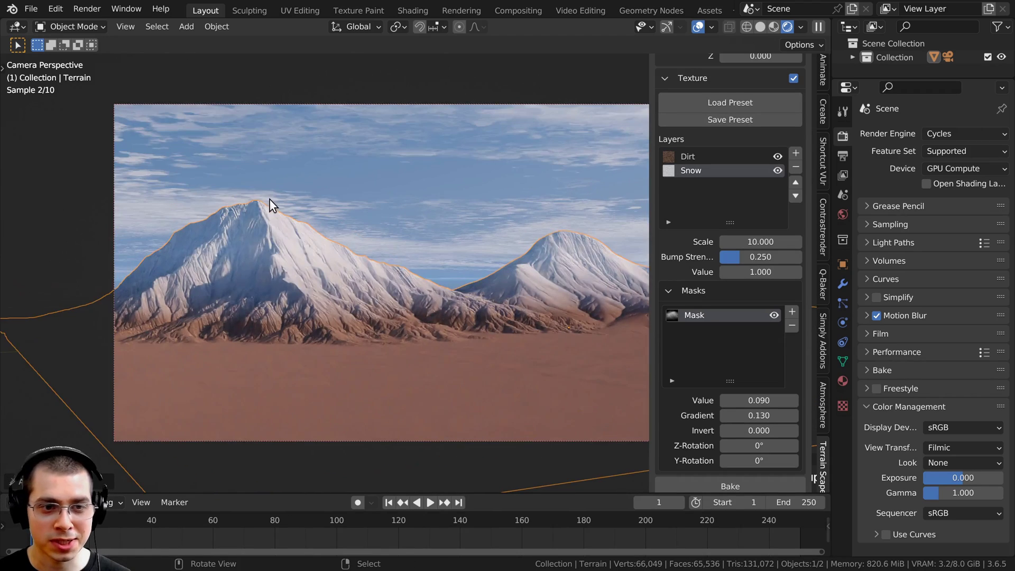
pyautogui.keyDown('shift'); pyautogui.moveTo(374, 388); pyautogui.dragTo(328, 380, button='middle'); pyautogui.keyUp('shift')
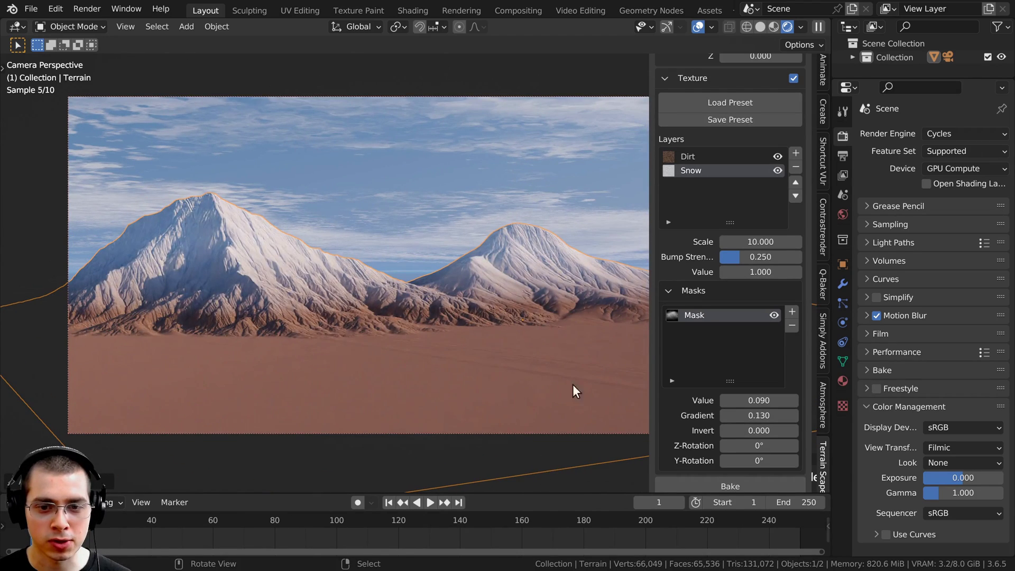
# Increase the Scale of the Dirt layer's texture
pyautogui.click(693, 156)
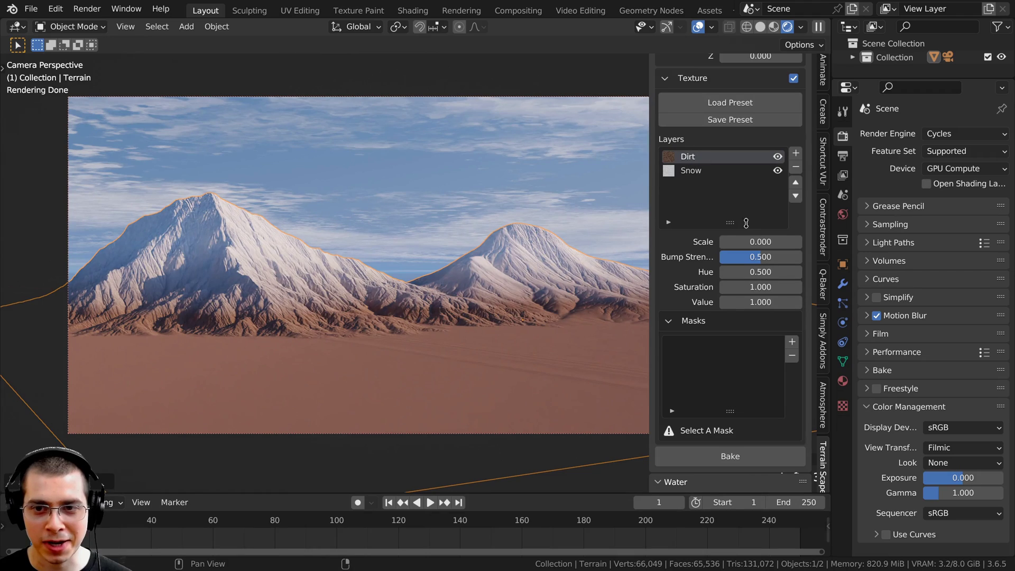
pyautogui.moveTo(755, 242); pyautogui.dragTo(776, 242)
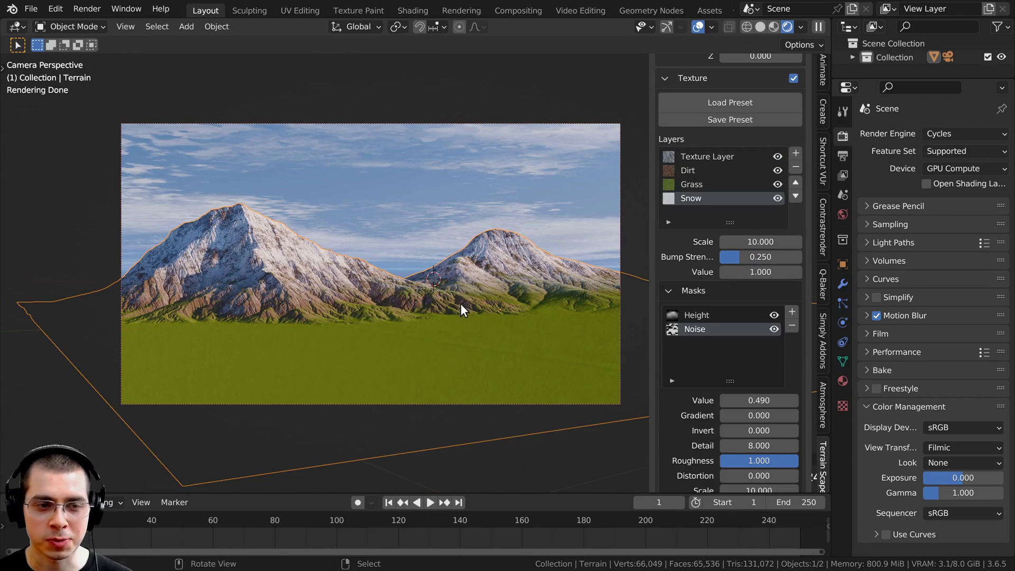
# Check the Grass and Dirt layers' settings and inspect the textured terrain from another angle before returning to the camera view
pyautogui.click(723, 182)
pyautogui.click(716, 169)
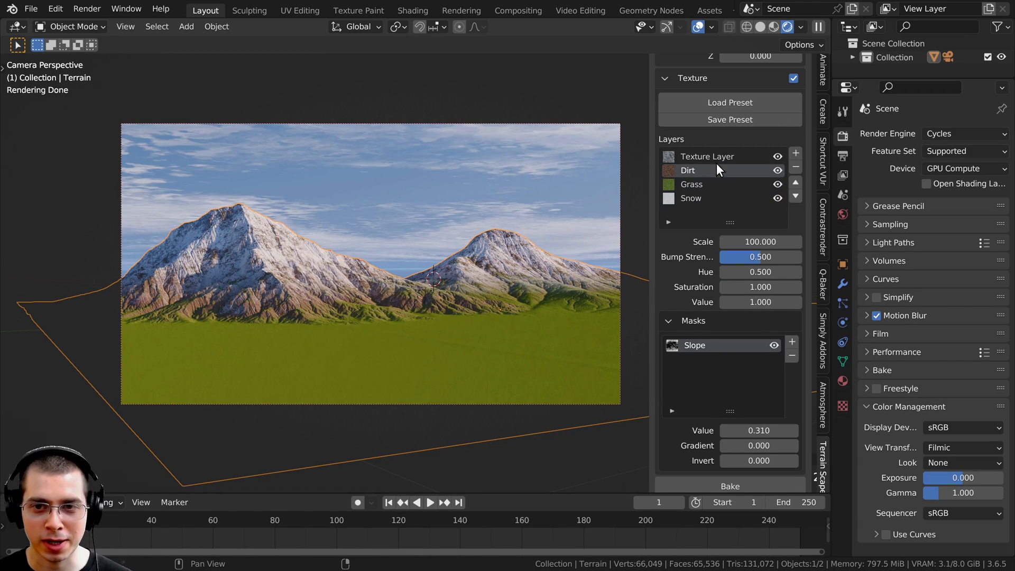
pyautogui.moveTo(290, 267); pyautogui.dragTo(391, 255, button='middle')
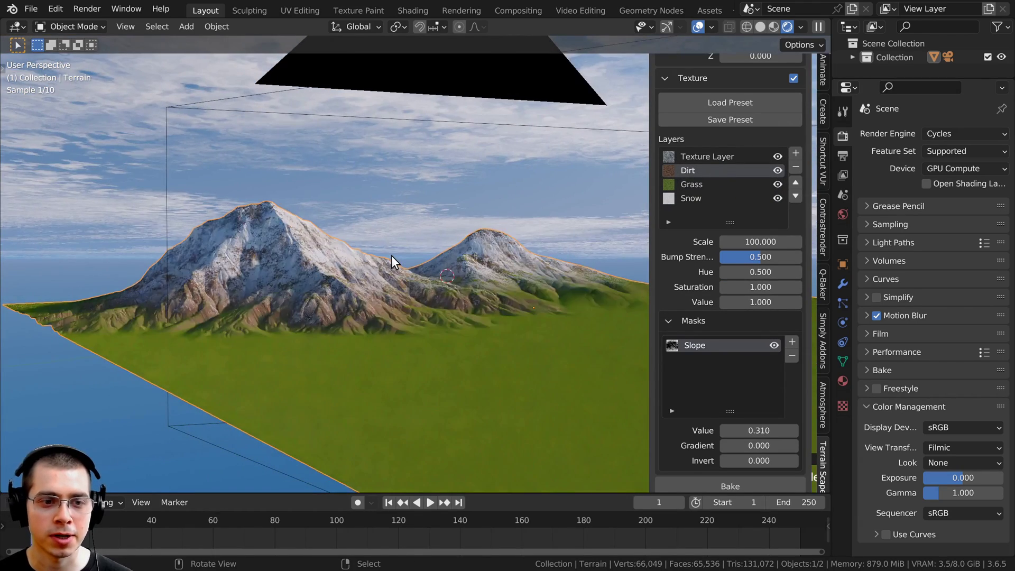
pyautogui.press('KP_0')
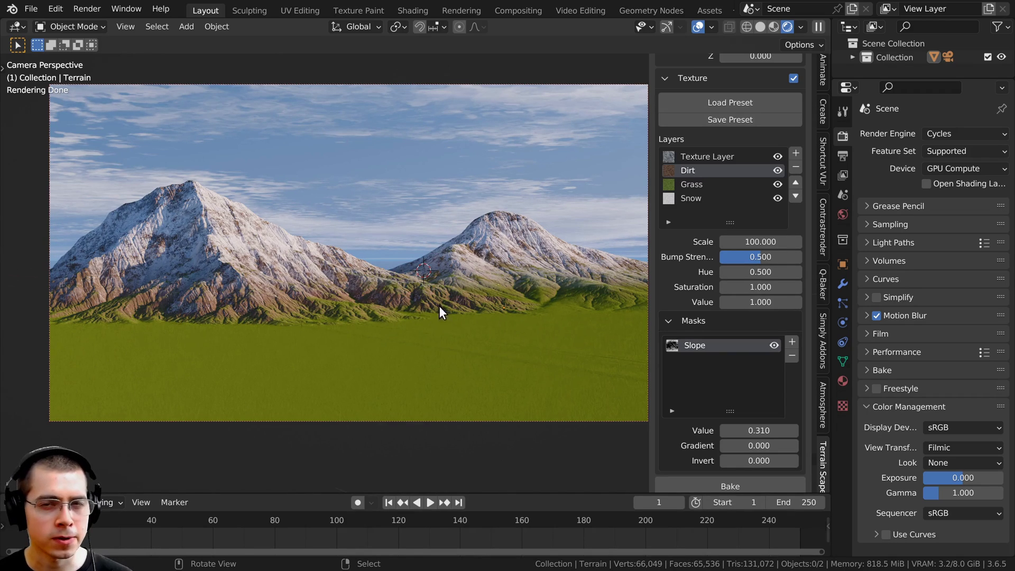
# Select the terrain in solid viewport shading and save the file
pyautogui.keyDown('shift'); pyautogui.click(525, 301); pyautogui.keyUp('shift')
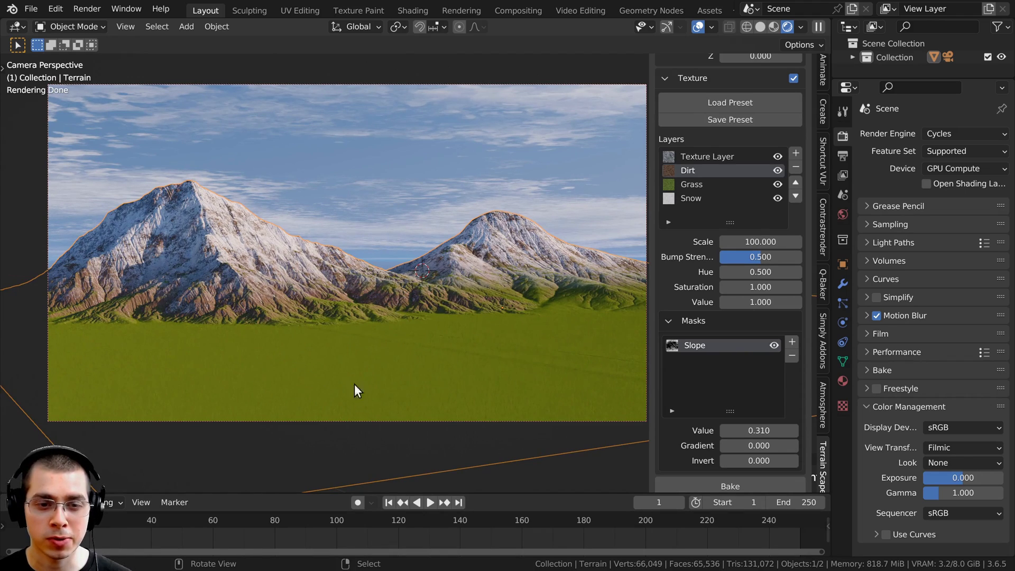
pyautogui.press('z')
pyautogui.click(498, 334)
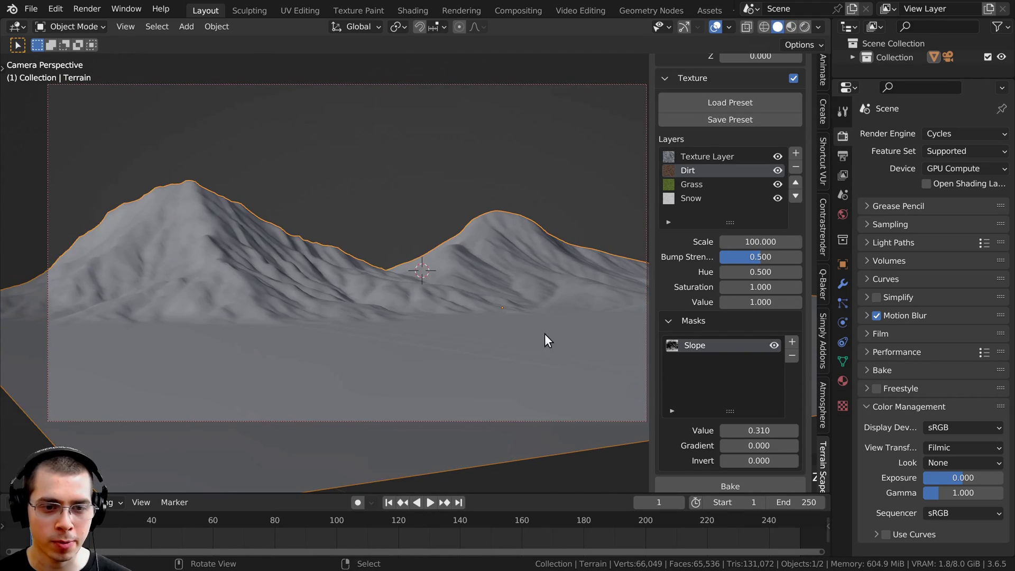
pyautogui.hotkey('ctrl', 's')
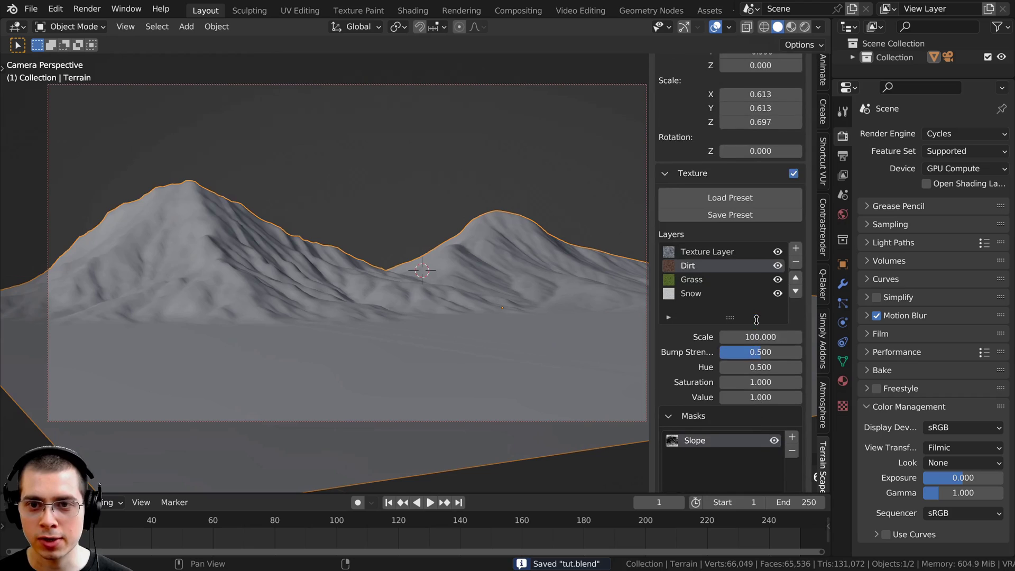
# Add a terrain structure layer from the Blender_Texture category with the rough rock preview and the MAXIMUM blend type
pyautogui.scroll(10, 752, 320)
pyautogui.scroll(10, 756, 301)
pyautogui.scroll(-6, 687, 290)
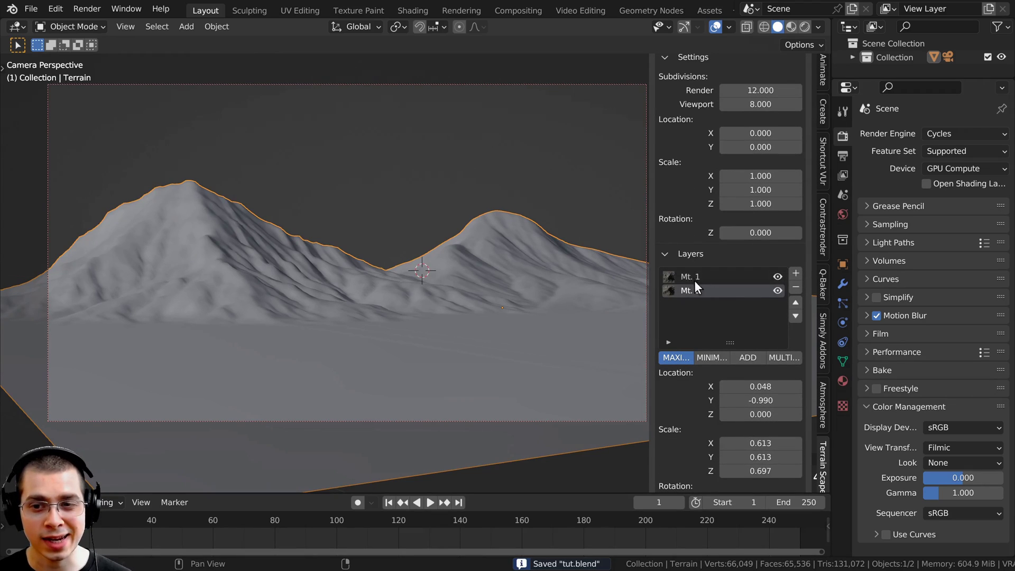
pyautogui.scroll(-2, 698, 220)
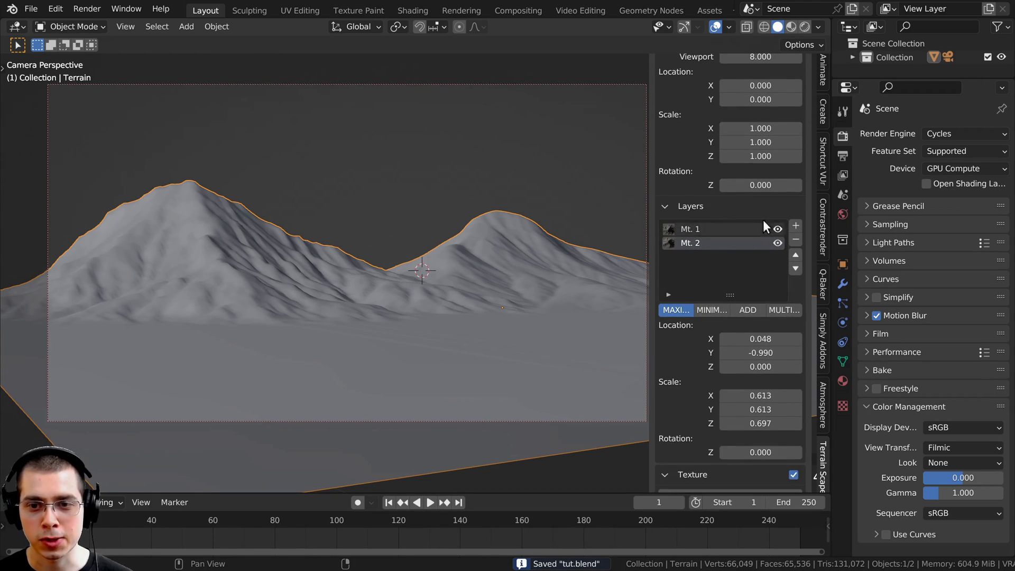
pyautogui.click(795, 227)
pyautogui.click(796, 268)
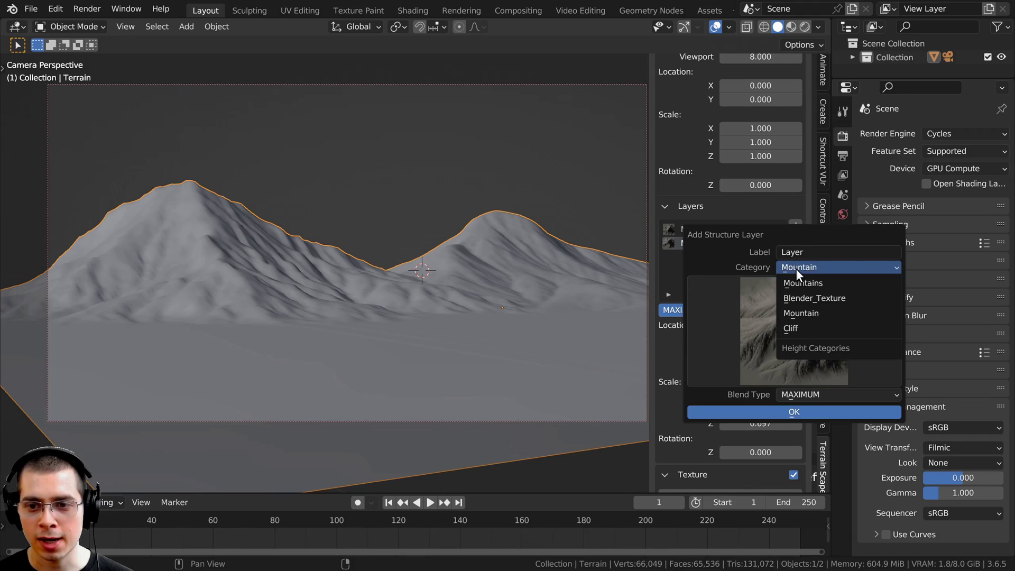
pyautogui.click(816, 298)
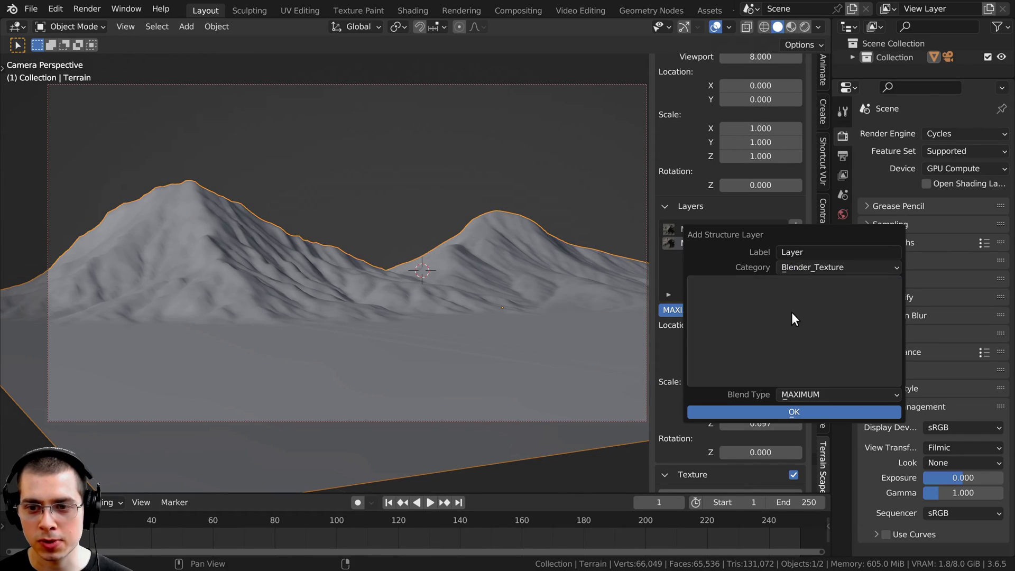
pyautogui.click(791, 313)
pyautogui.click(594, 432)
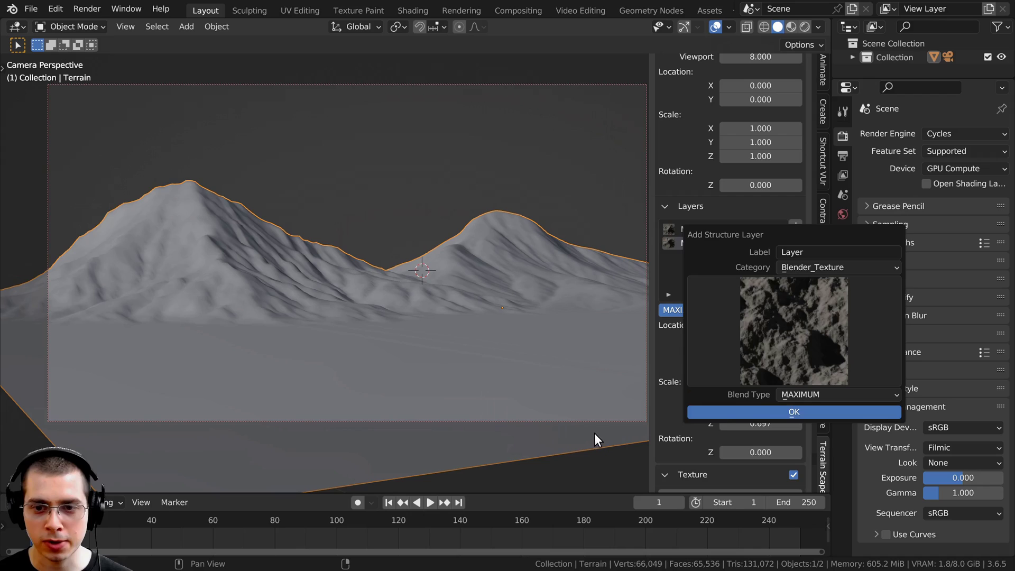
pyautogui.click(762, 410)
# Flatten and lower the new structure layer by setting its Z scale to 12.823 and its Z location to -0.027
pyautogui.keyDown('shift'); pyautogui.moveTo(475, 293); pyautogui.dragTo(475, 311, button='middle'); pyautogui.keyUp('shift')
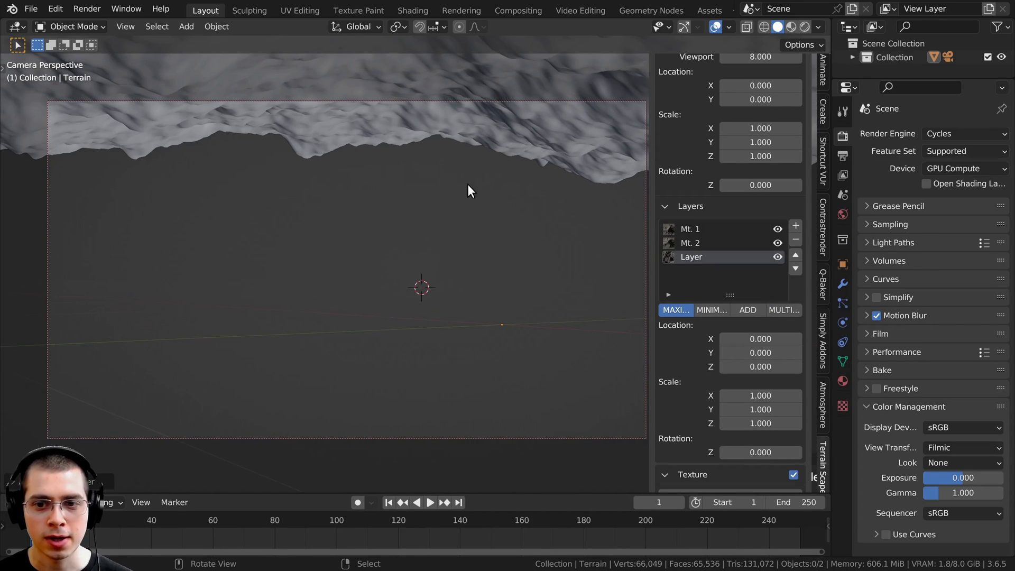
pyautogui.moveTo(468, 185)
pyautogui.mouseDown(button='middle')
pyautogui.moveTo(467, 209)
pyautogui.moveTo(480, 199)
pyautogui.mouseUp(button='middle')
pyautogui.scroll(-4, 770, 280)
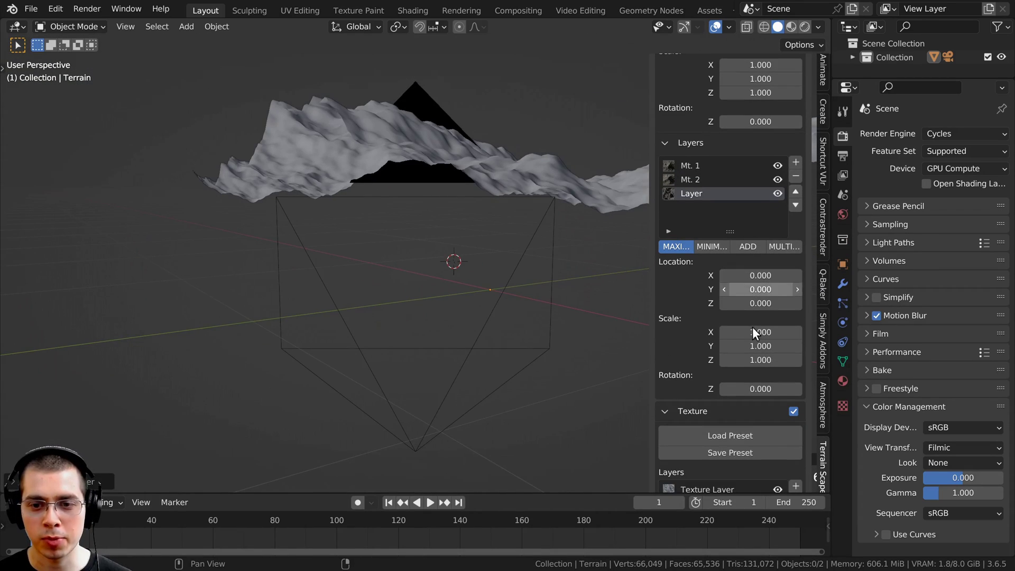
pyautogui.moveTo(768, 360); pyautogui.dragTo(1012, 360)
pyautogui.scroll(3, 502, 301)
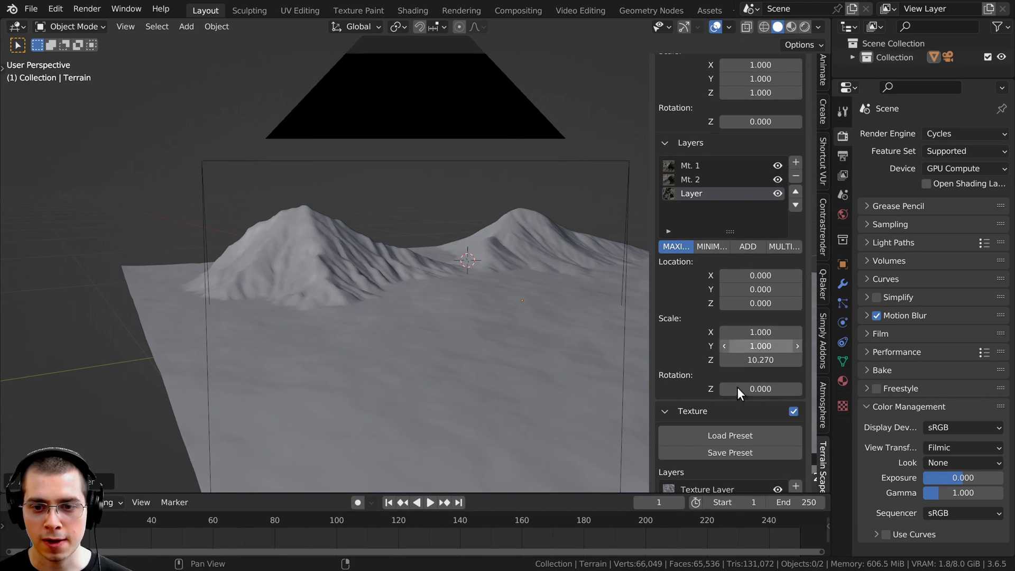
pyautogui.moveTo(761, 303); pyautogui.dragTo(753, 303)
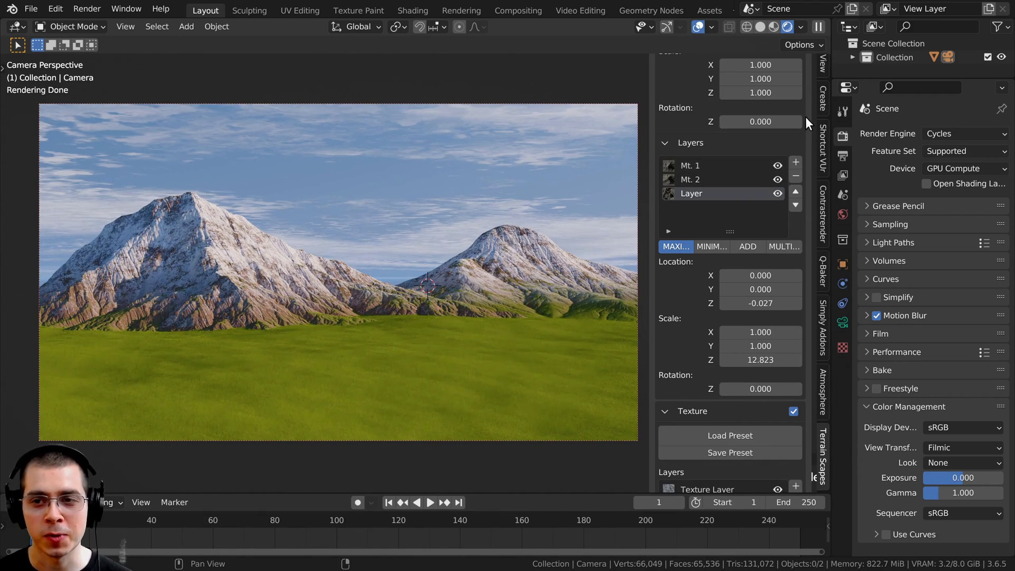
# Set the Terrain object as the scattering emitter by picking the mountain in the viewport
pyautogui.moveTo(813, 174); pyautogui.dragTo(801, 386)
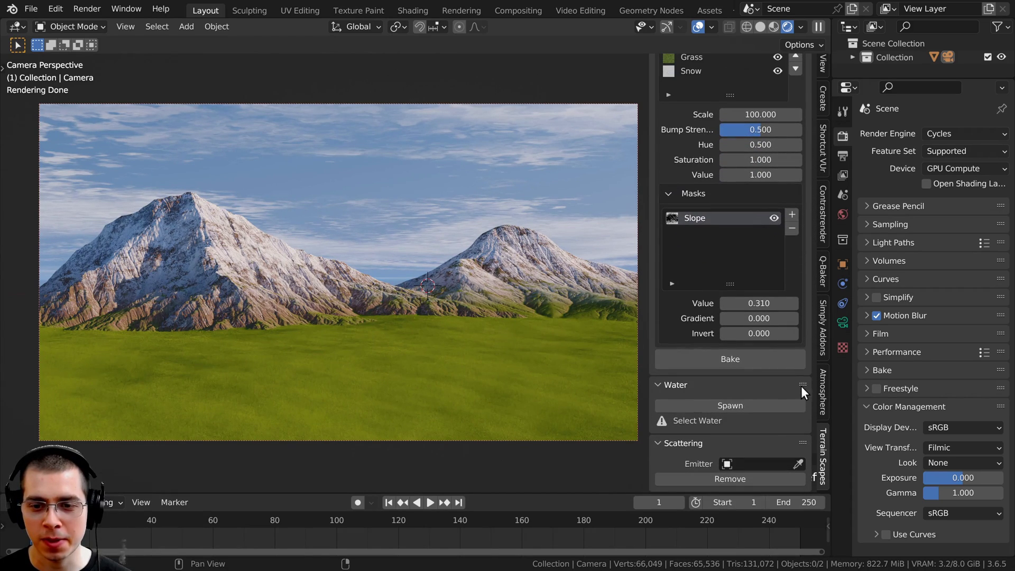
pyautogui.click(797, 464)
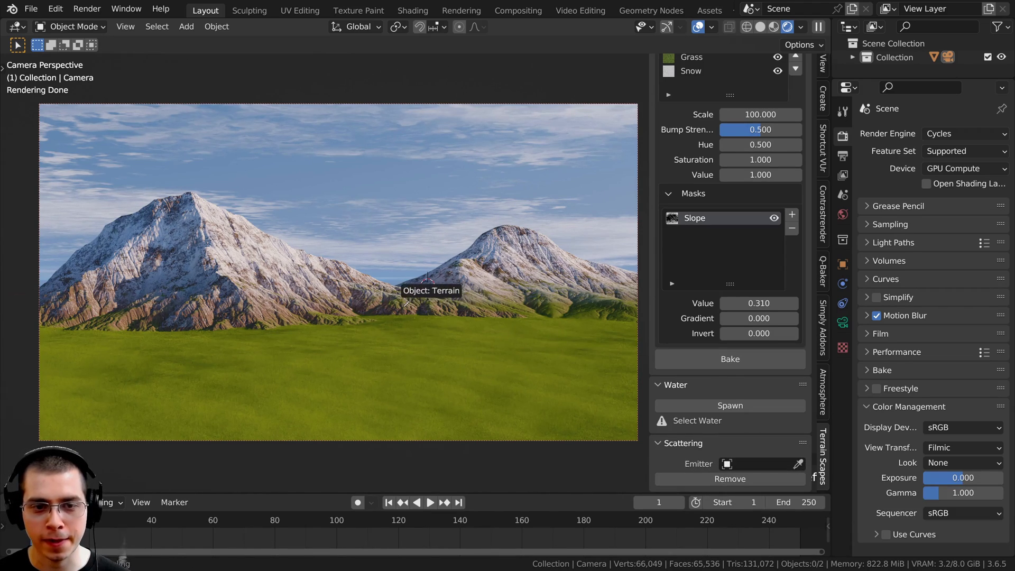
pyautogui.click(212, 280)
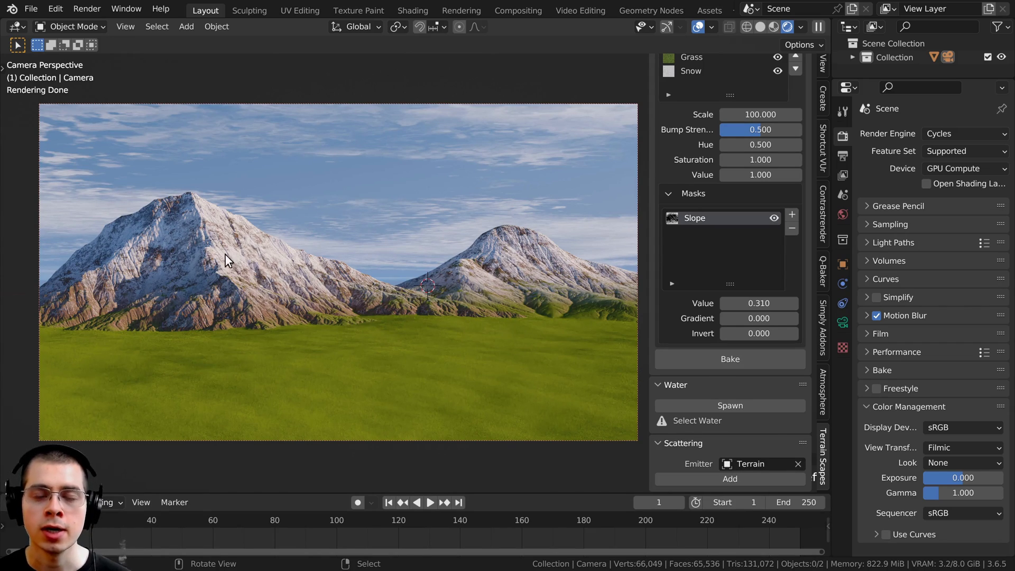
# Add the scattering system to the Terrain emitter, expand its biome settings and view the loadable biome presets
pyautogui.click(736, 474)
pyautogui.scroll(-3, 729, 423)
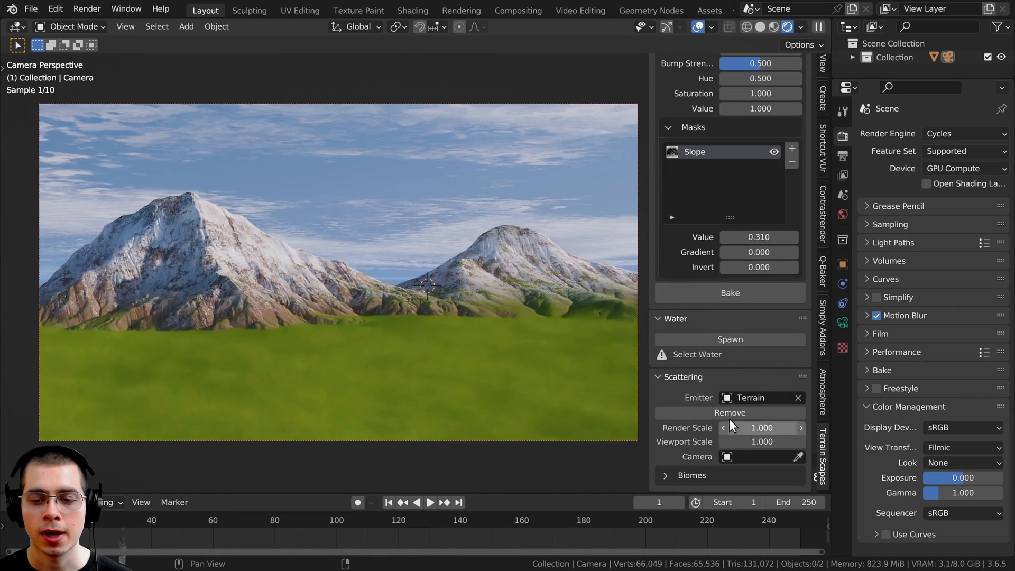
pyautogui.click(665, 475)
pyautogui.scroll(-6, 676, 454)
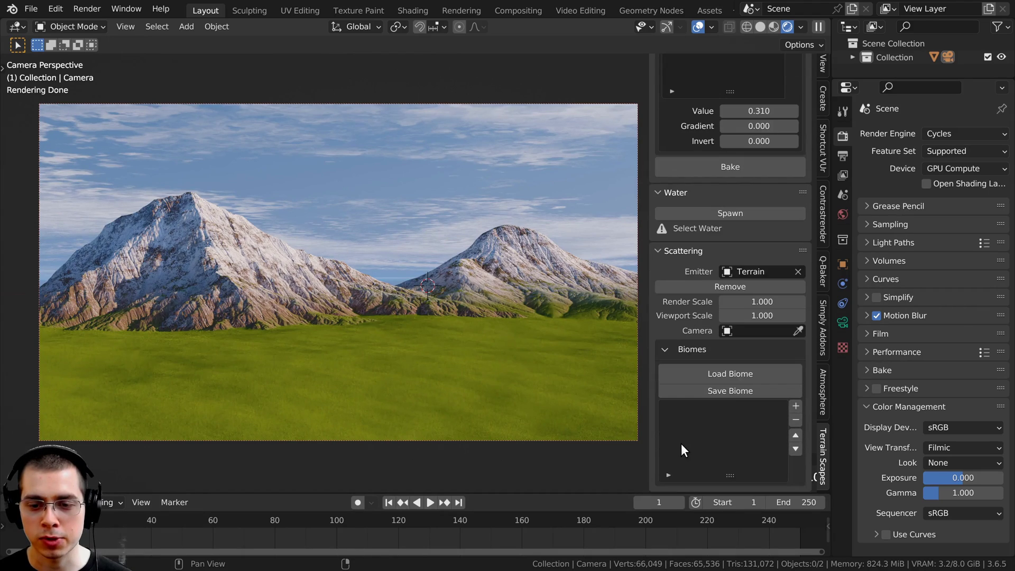
pyautogui.click(724, 372)
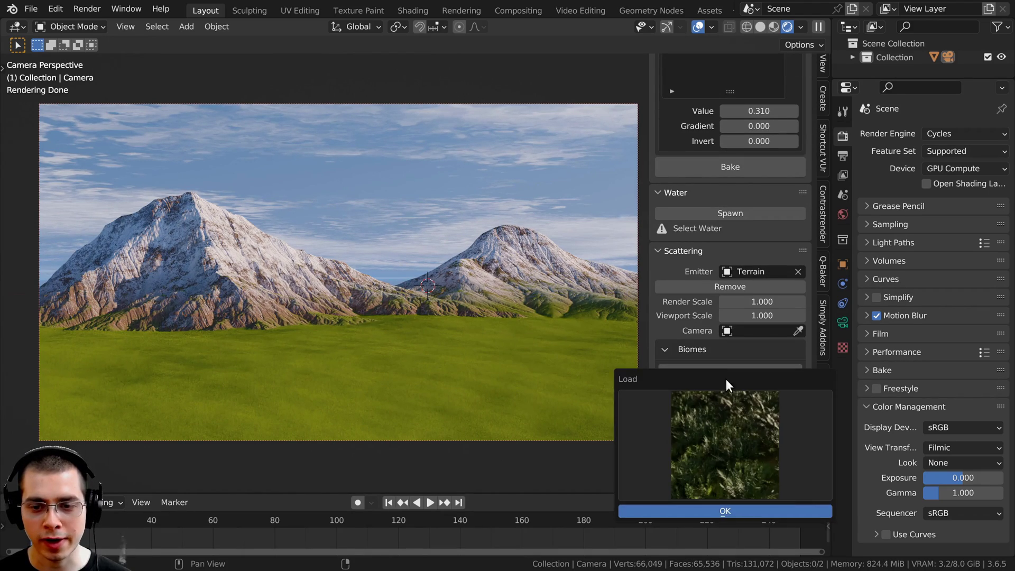
pyautogui.click(723, 424)
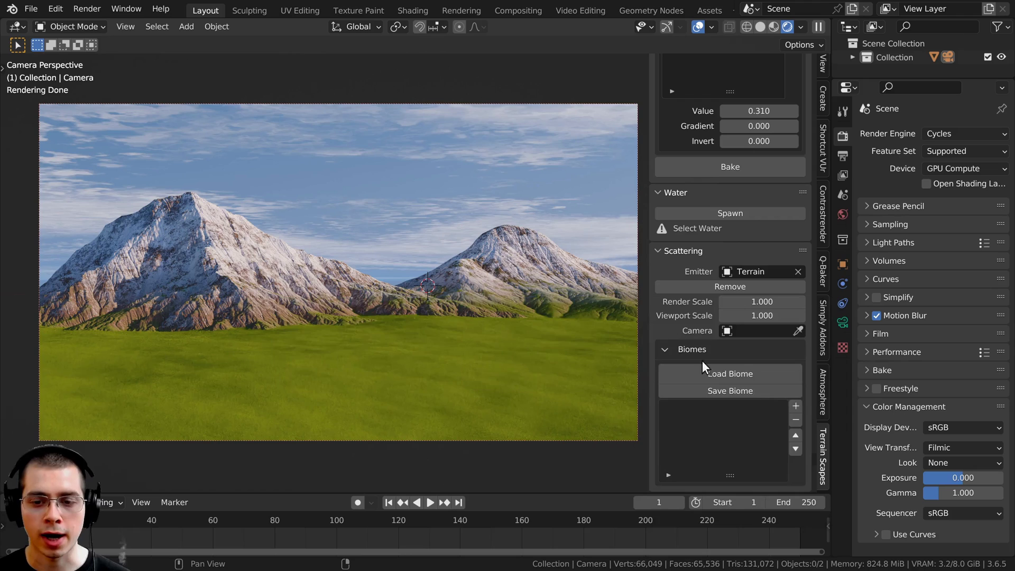
# Add a new biome to the scattering system and expand its distribution and layer settings
pyautogui.click(795, 409)
pyautogui.scroll(-2, 761, 392)
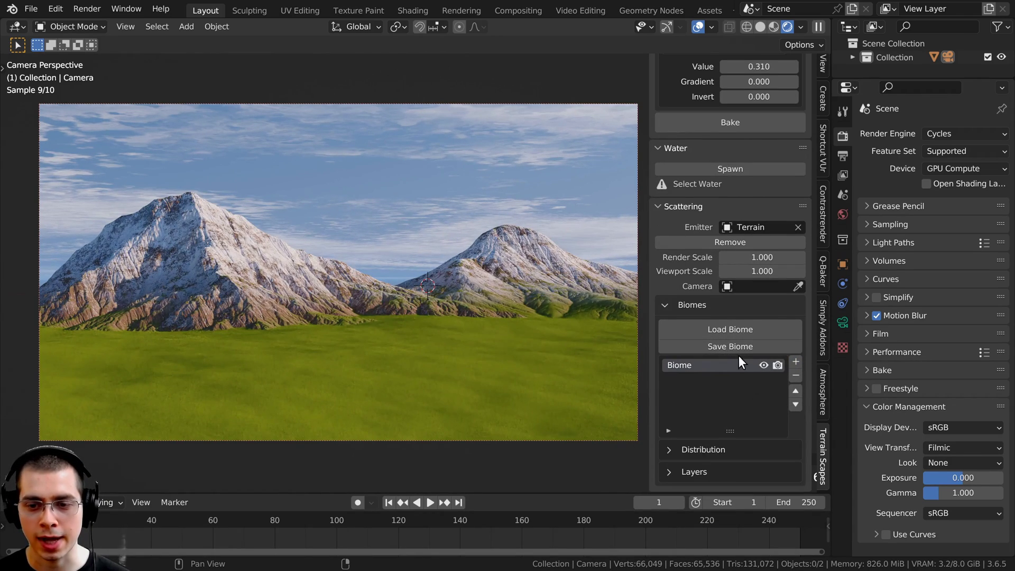
pyautogui.click(668, 452)
pyautogui.scroll(-5, 671, 433)
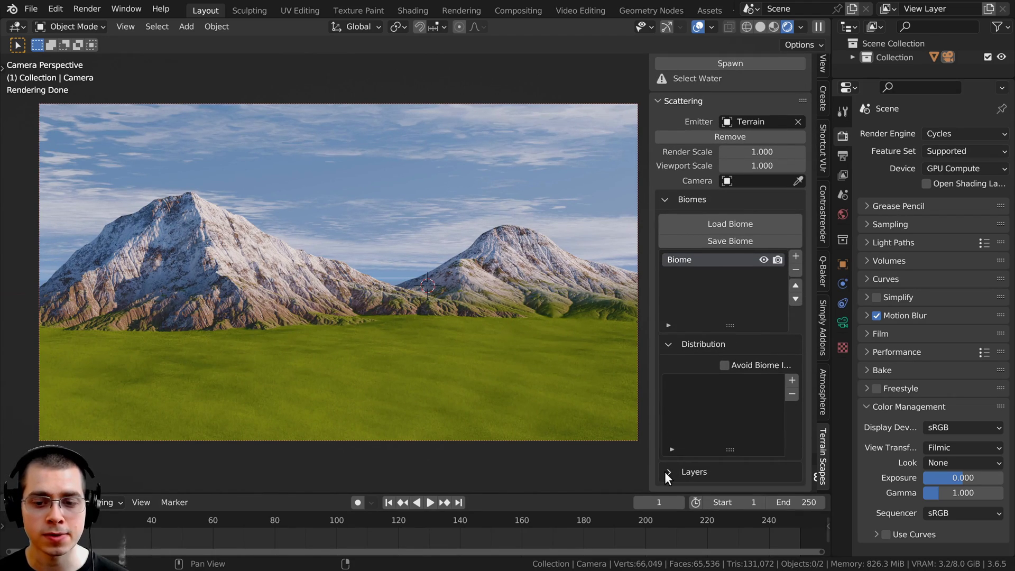
pyautogui.click(665, 471)
pyautogui.scroll(-4, 683, 338)
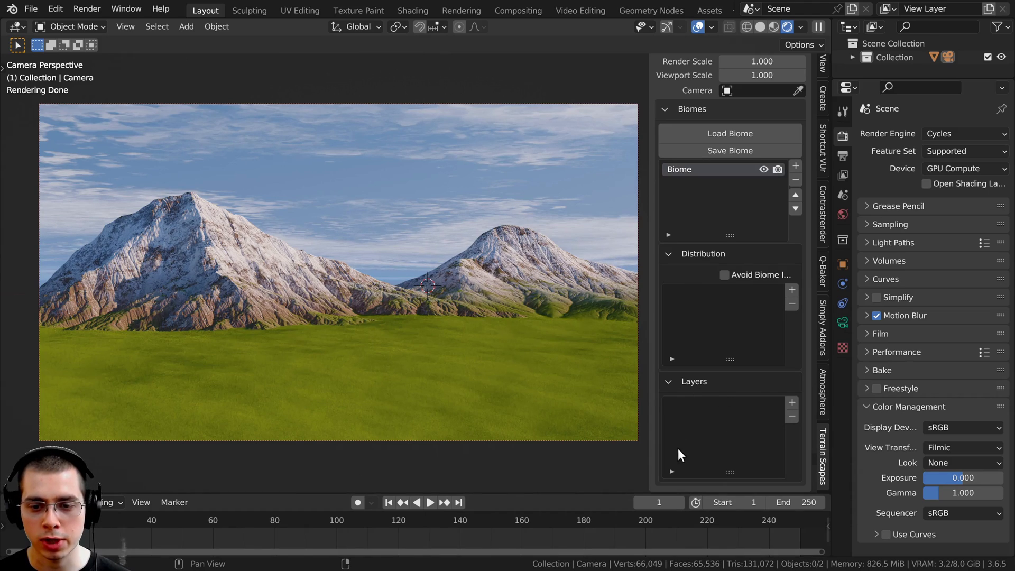
pyautogui.scroll(20, 709, 404)
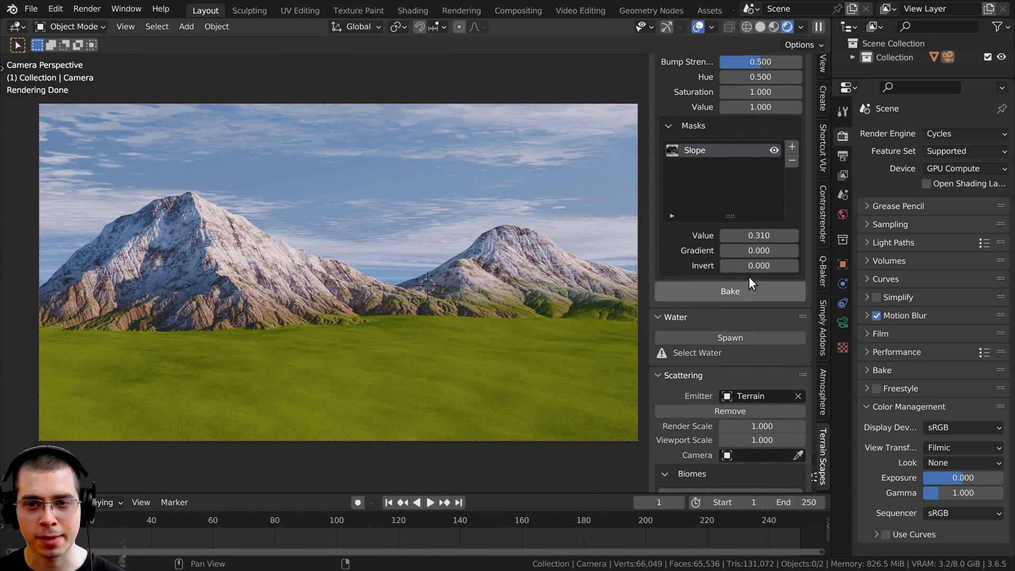
pyautogui.scroll(3, 696, 195)
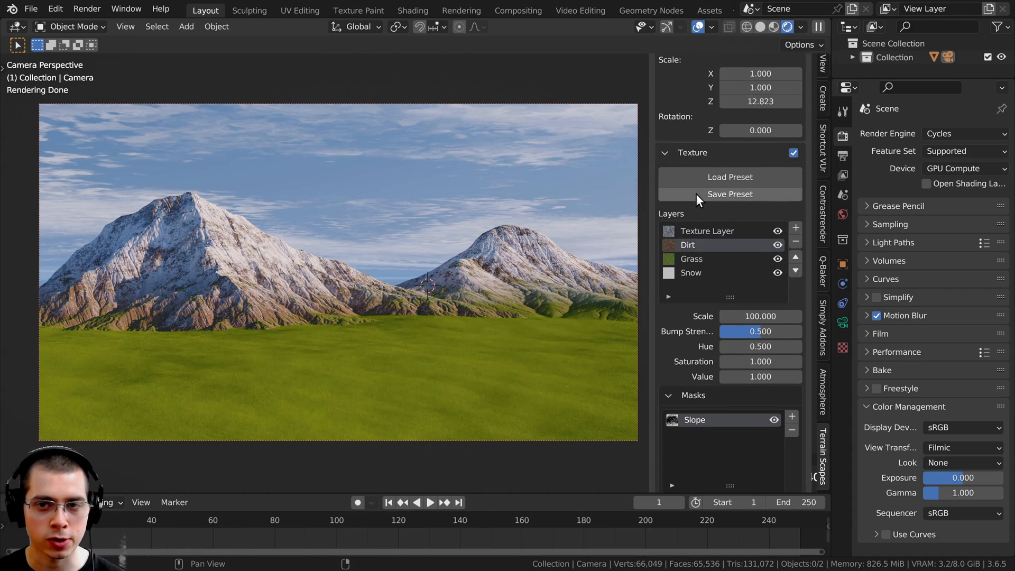
pyautogui.scroll(-5, 750, 219)
pyautogui.scroll(-20, 751, 219)
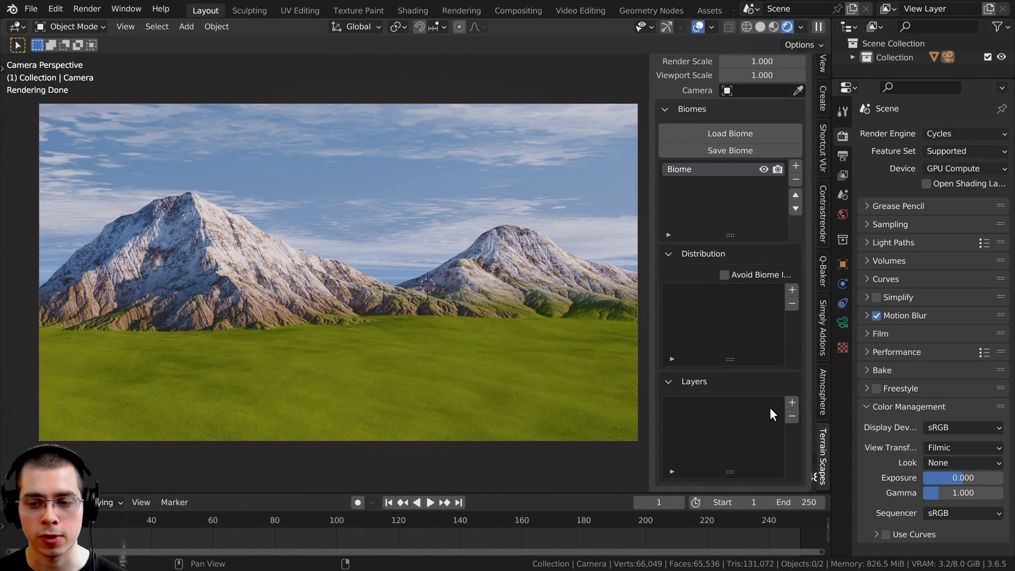
# Add a scatter layer to the biome using the conifer asset from the Trees category
pyautogui.click(792, 402)
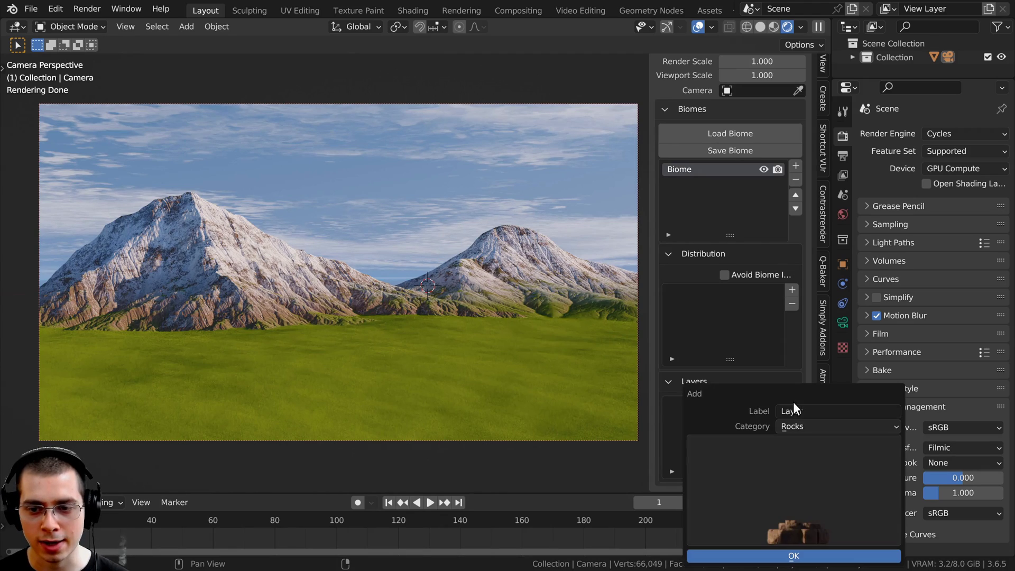
pyautogui.click(787, 426)
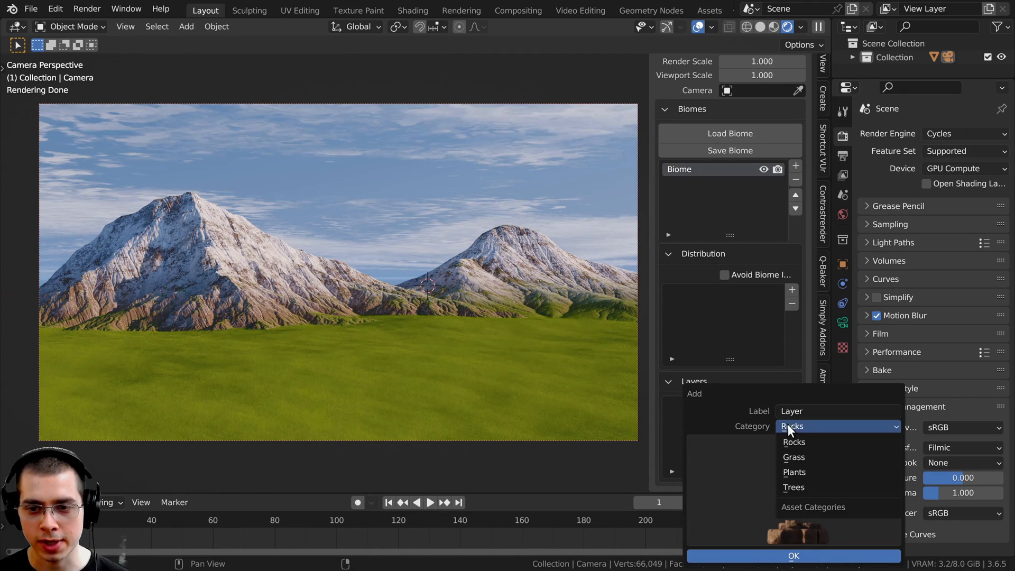
pyautogui.click(801, 453)
pyautogui.click(799, 428)
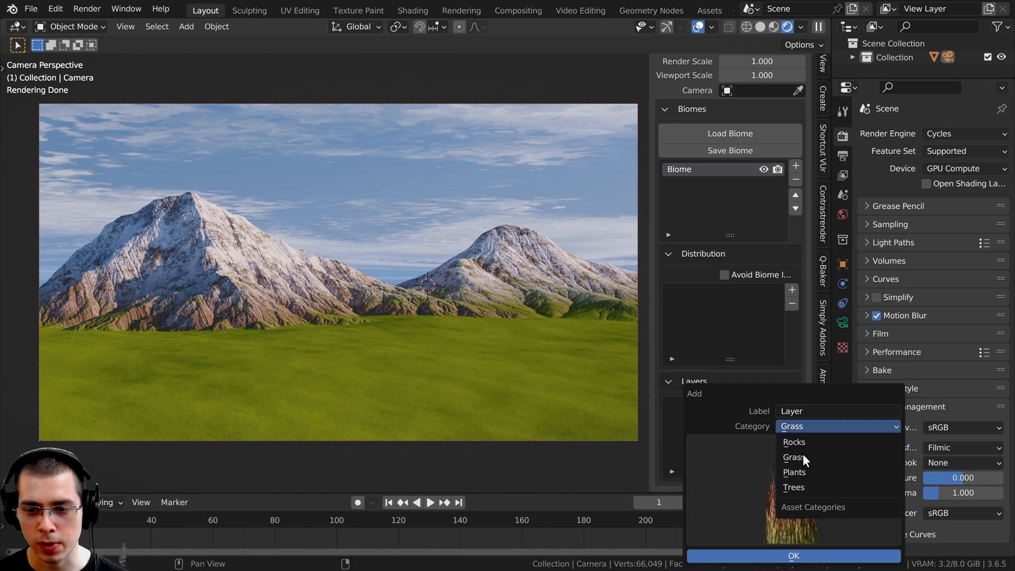
pyautogui.click(806, 488)
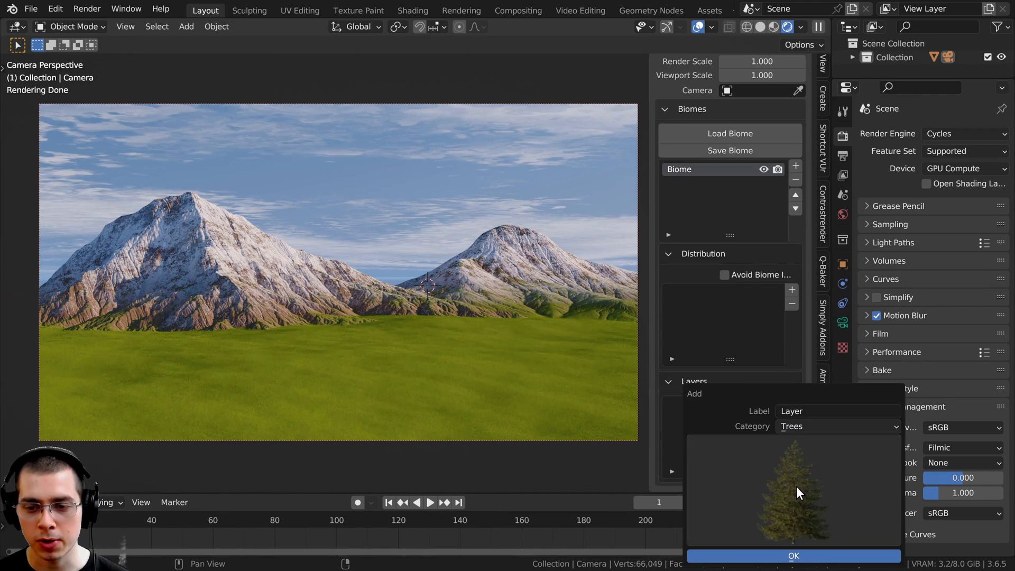
pyautogui.click(797, 487)
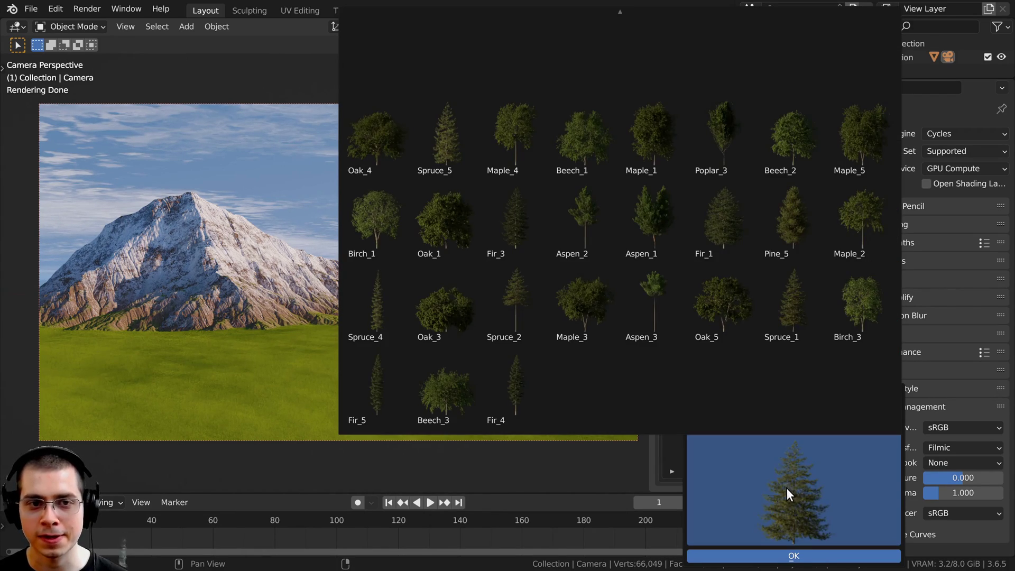
pyautogui.click(764, 509)
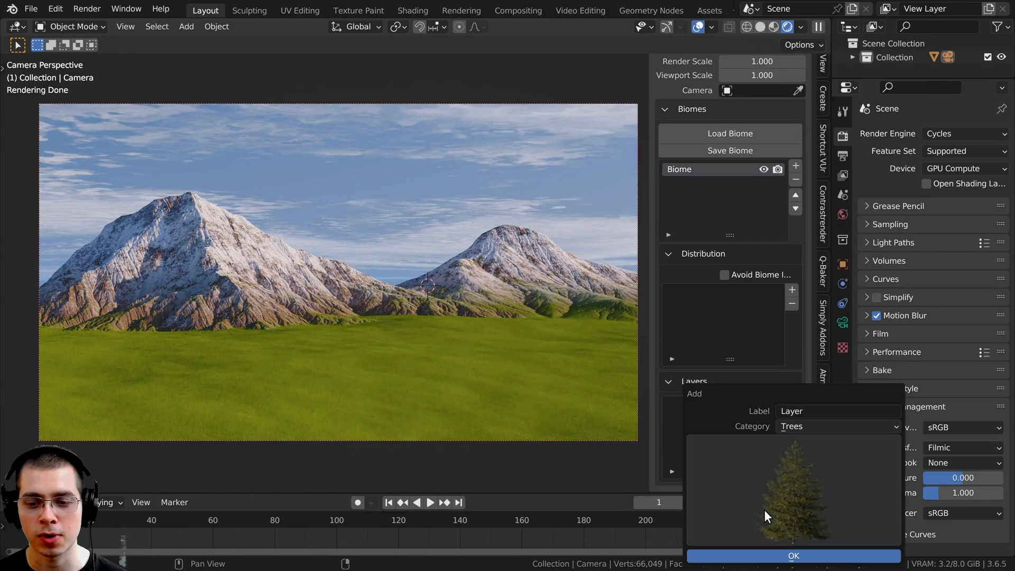
pyautogui.click(786, 555)
# Switch the camera view to solid shading to show the oversized scattered trees
pyautogui.scroll(-1, 370, 267)
pyautogui.keyDown('shift'); pyautogui.moveTo(376, 258); pyautogui.dragTo(375, 268, button='middle'); pyautogui.keyUp('shift')
pyautogui.scroll(1, 370, 265)
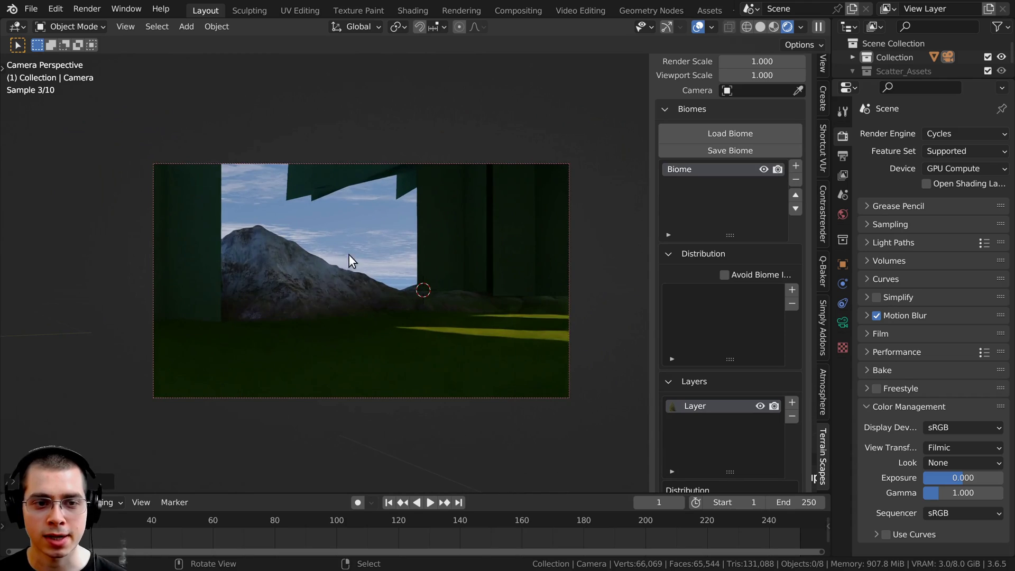
pyautogui.press('z')
pyautogui.click(453, 254)
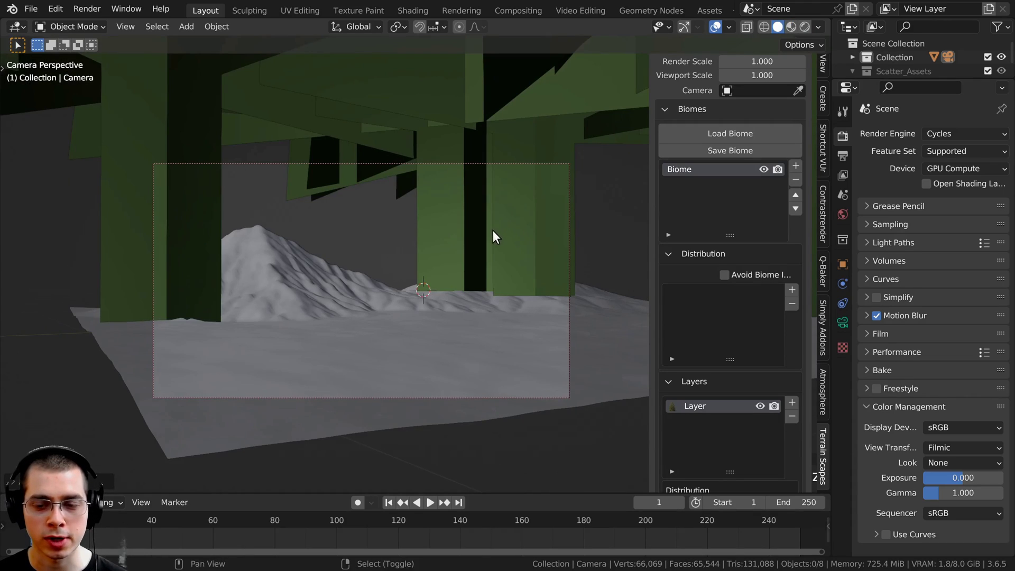
# Widen the sidebar and set the tree layer's instance scale to 0.0005 after trying 0.0001
pyautogui.scroll(-10, 716, 213)
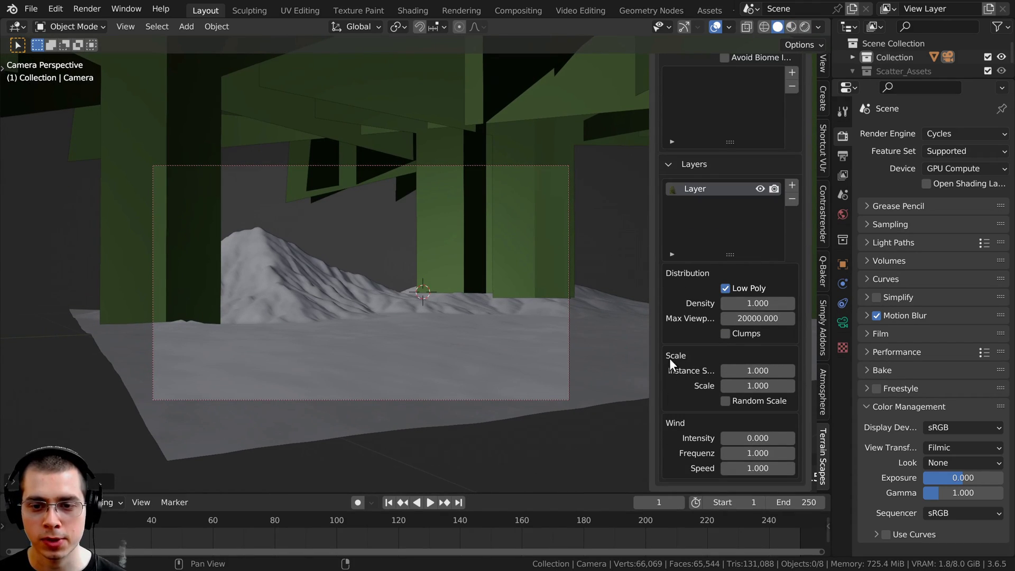
pyautogui.moveTo(647, 338); pyautogui.dragTo(600, 338)
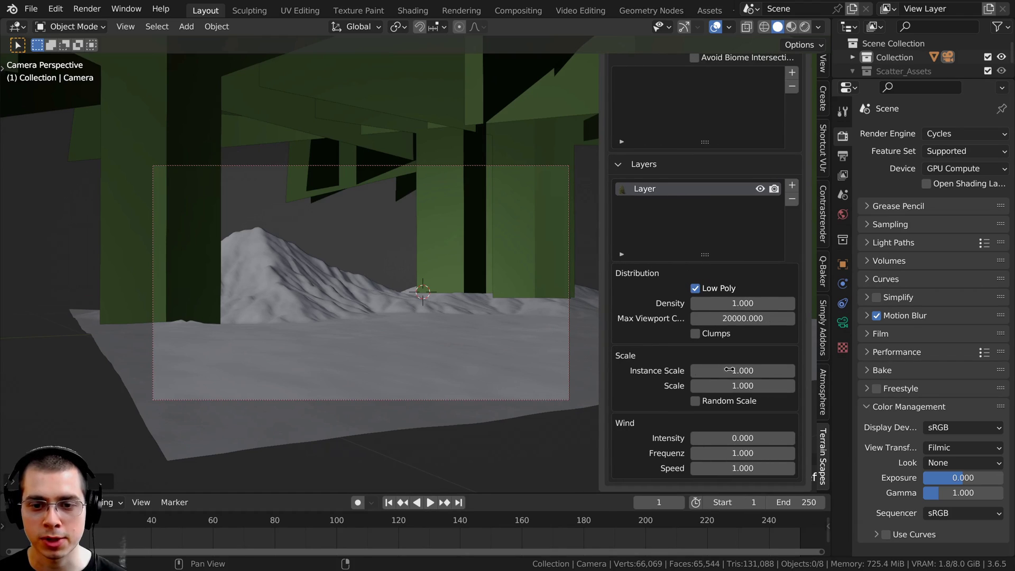
pyautogui.moveTo(738, 372); pyautogui.dragTo(675, 371)
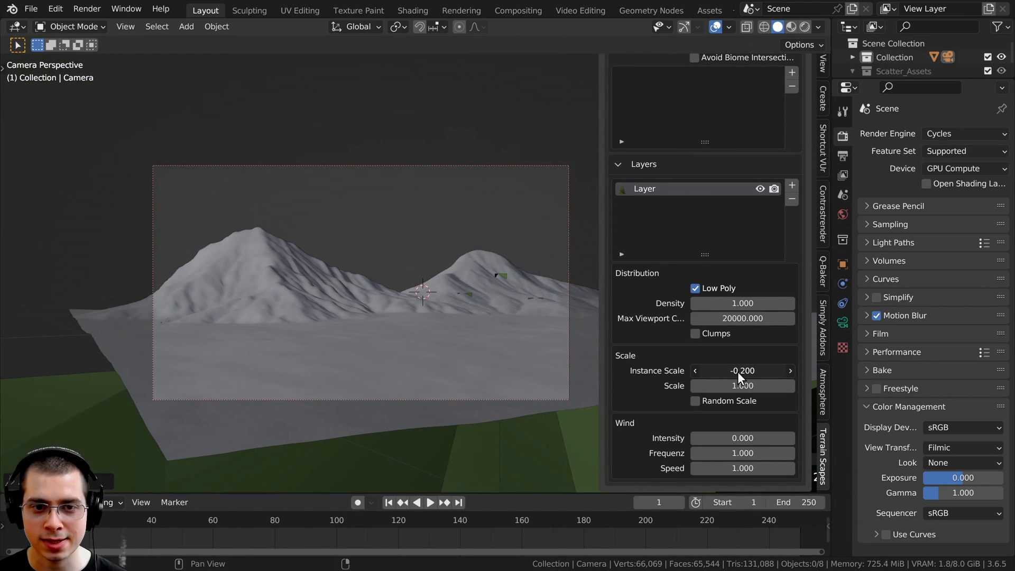
pyautogui.hotkey('ctrl', 'z')
pyautogui.click(740, 372)
pyautogui.write('0.00')
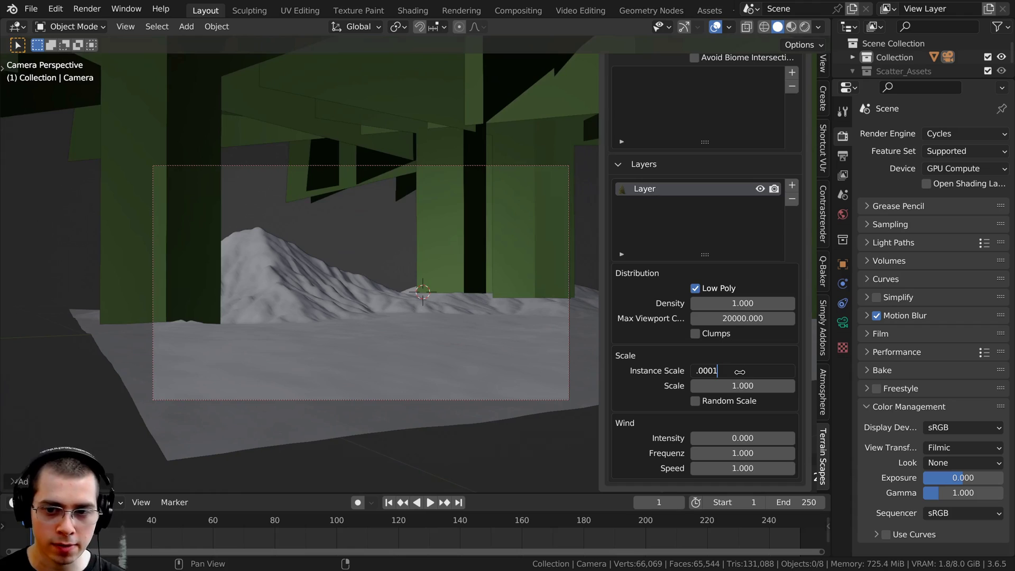
pyautogui.press('Return')
pyautogui.click(747, 371)
pyautogui.write('0.0005')
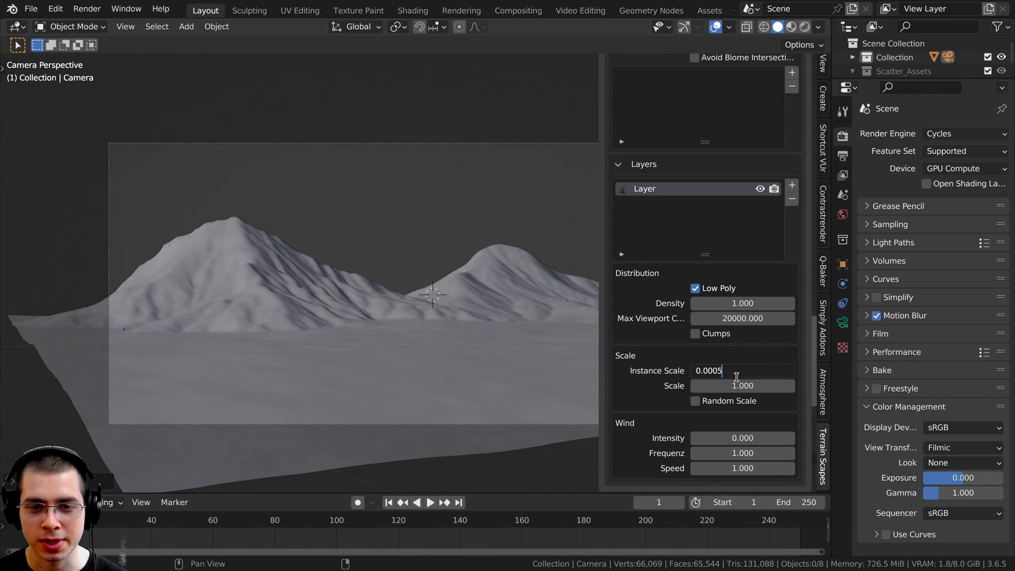
pyautogui.press('Return')
# Raise the tree layer's density to 250.8 and inspect the low-poly trees up close
pyautogui.scroll(5, 213, 376)
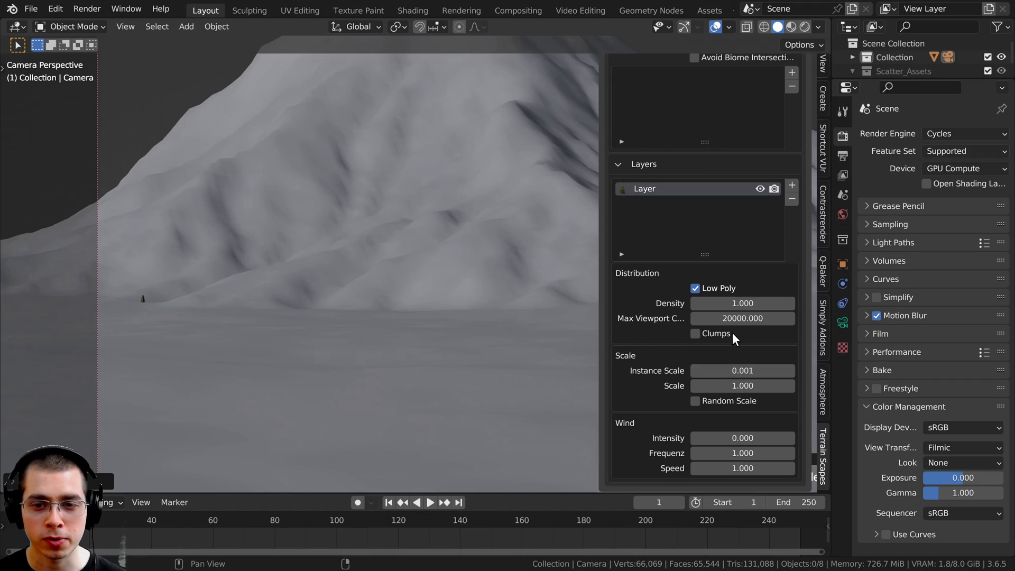
pyautogui.moveTo(735, 307); pyautogui.dragTo(793, 307)
pyautogui.scroll(-3, 561, 344)
pyautogui.scroll(-2, 562, 344)
pyautogui.keyDown('shift'); pyautogui.moveTo(561, 345); pyautogui.dragTo(473, 347, button='middle'); pyautogui.keyUp('shift')
pyautogui.moveTo(720, 302); pyautogui.dragTo(793, 302)
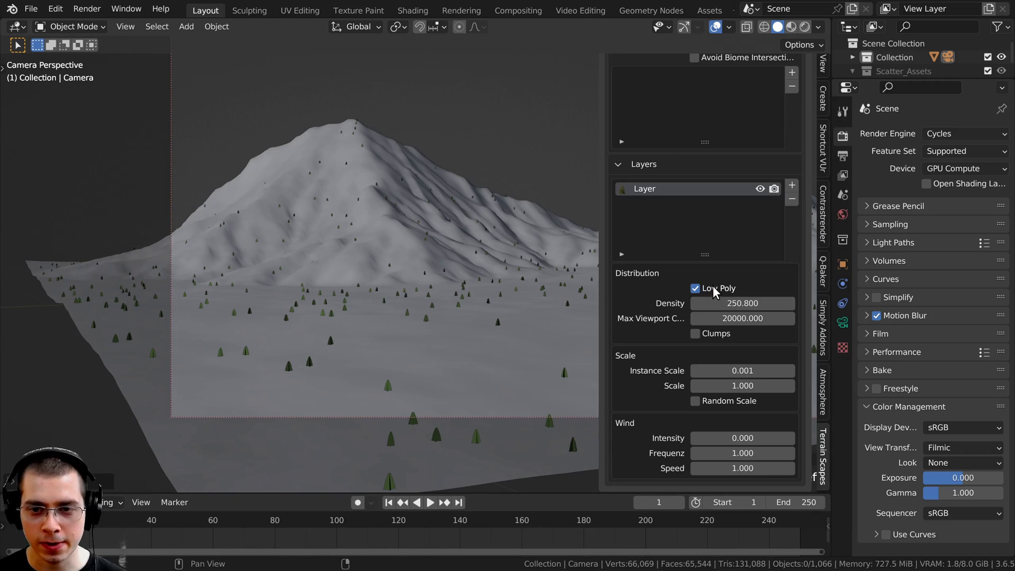
pyautogui.scroll(5, 380, 340)
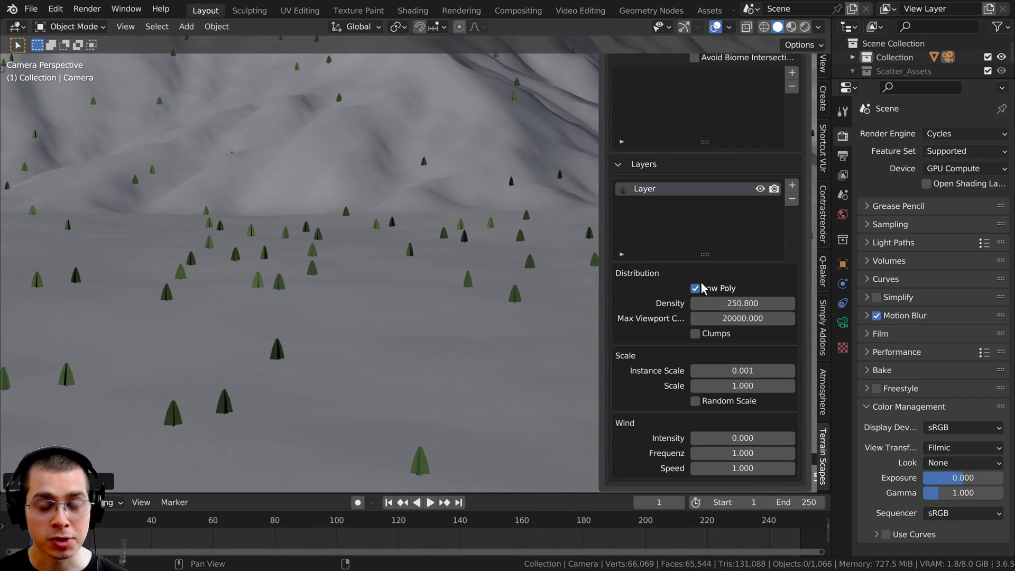
pyautogui.scroll(4, 404, 306)
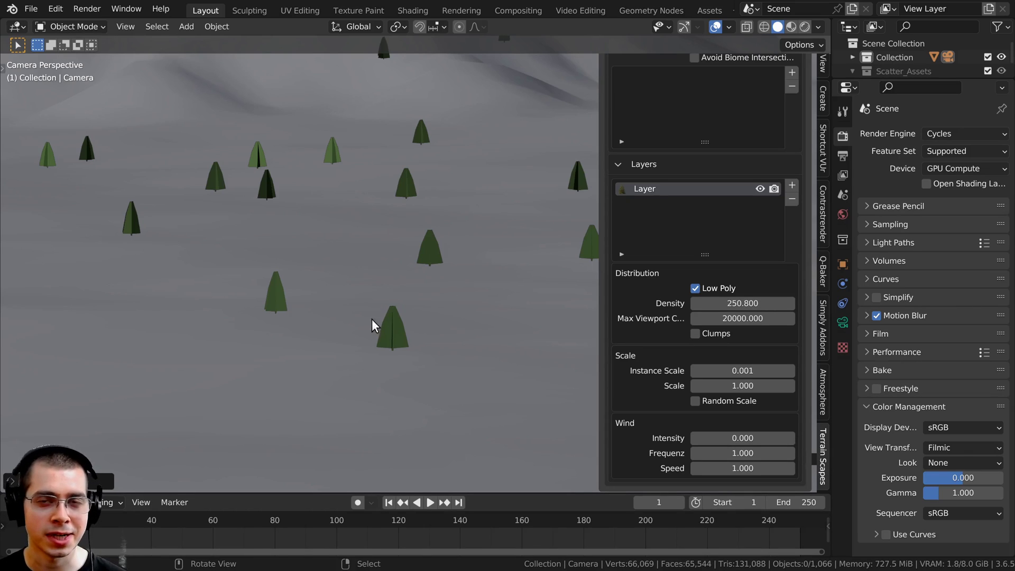
# Set the tree layer's density to 10000 and bring the whole mountain into view
pyautogui.scroll(-5, 420, 333)
pyautogui.doubleClick(735, 300)
pyautogui.write('100')
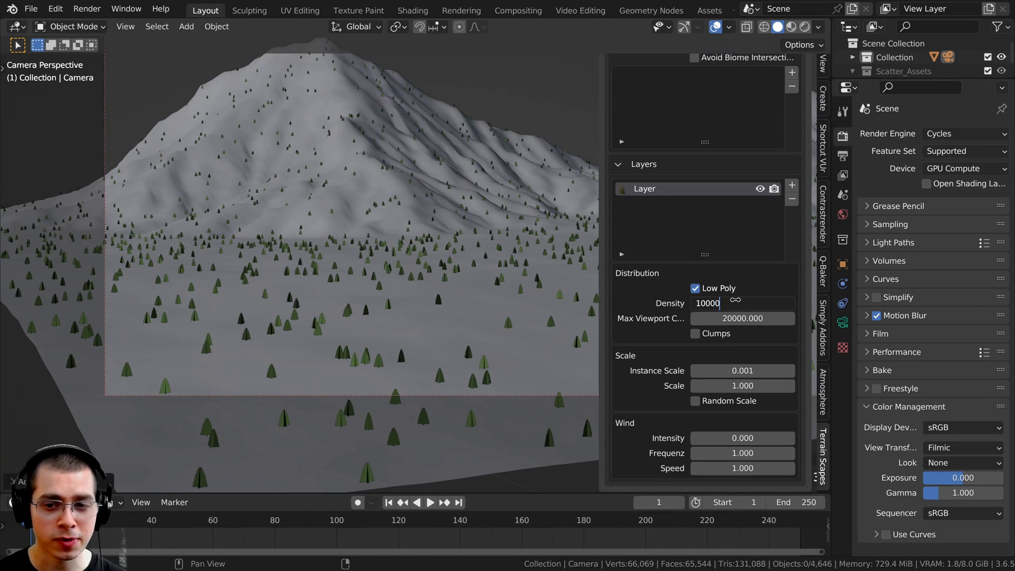
pyautogui.press('Return')
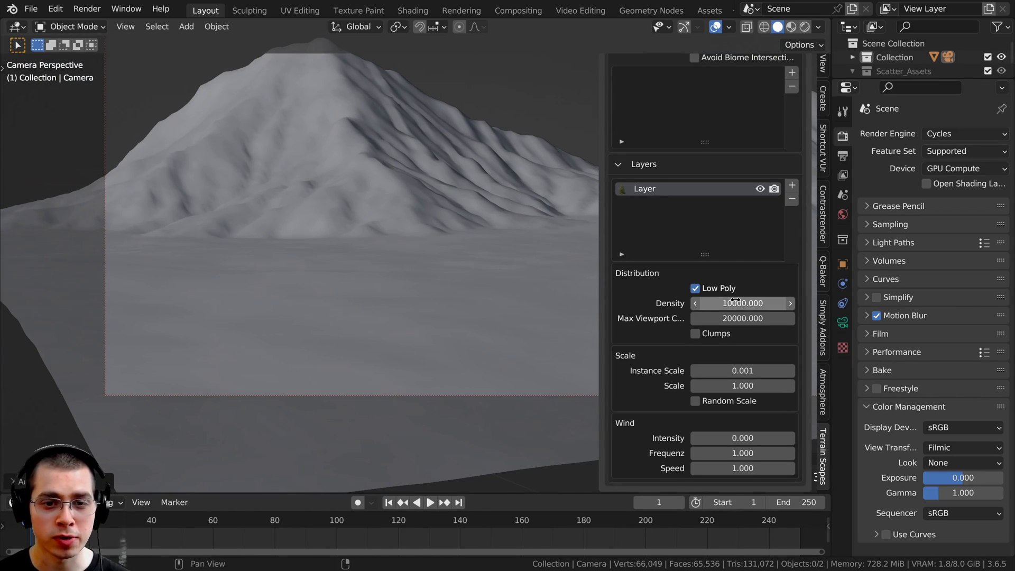
pyautogui.scroll(-1, 371, 257)
pyautogui.keyDown('shift'); pyautogui.moveTo(268, 252); pyautogui.dragTo(187, 317, button='middle'); pyautogui.keyUp('shift')
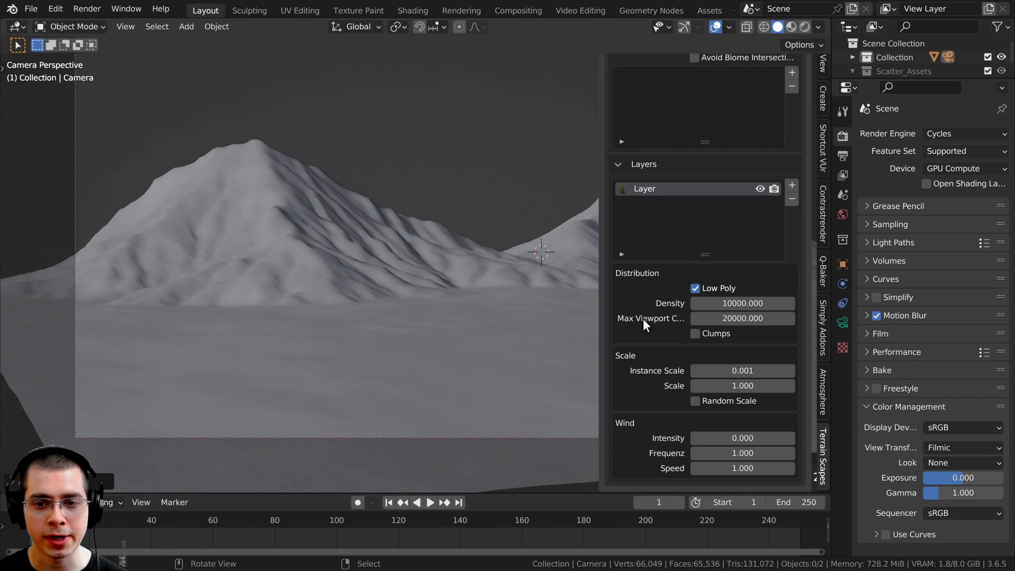
# Widen the sidebar further and set the tree layer's maximum viewport count to 100000
pyautogui.moveTo(599, 306); pyautogui.dragTo(559, 304)
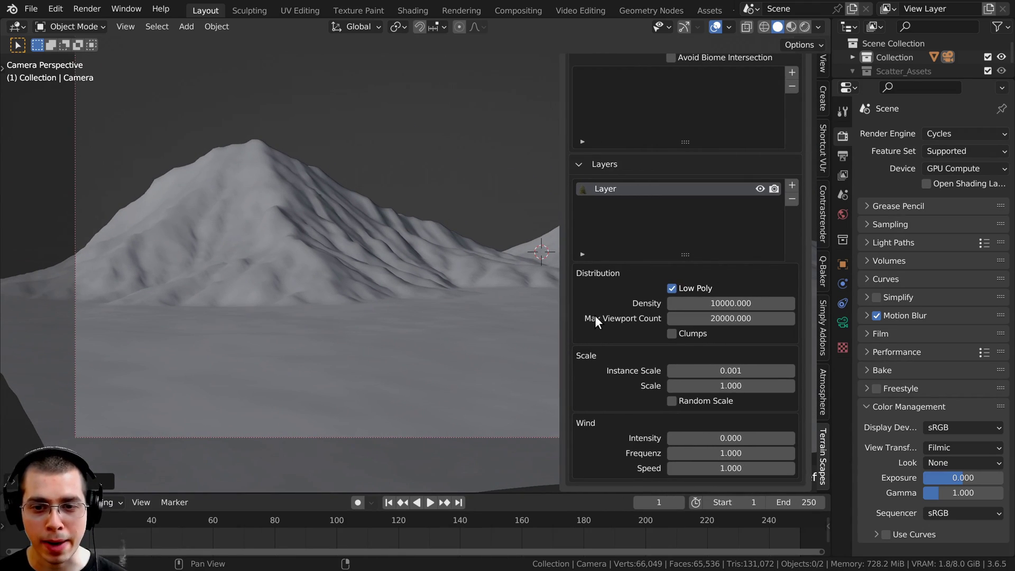
pyautogui.click(714, 317)
pyautogui.moveTo(678, 318); pyautogui.dragTo(668, 315)
pyautogui.write('10')
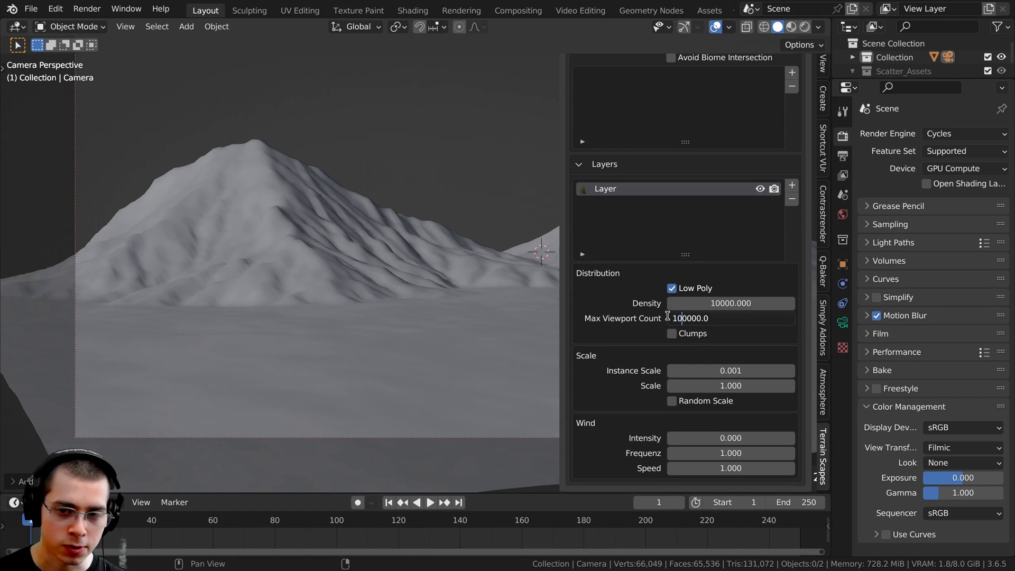
pyautogui.press('Return')
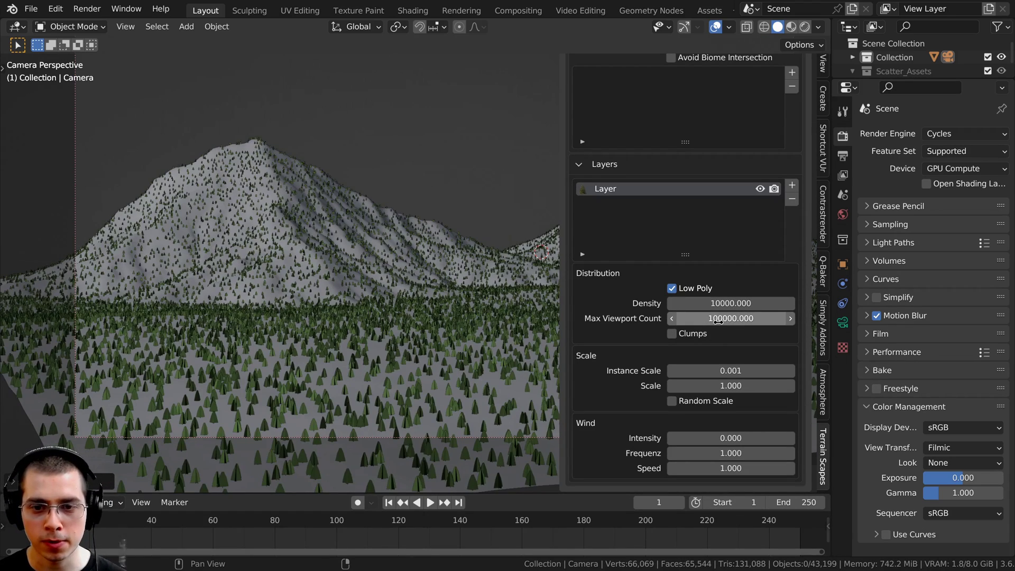
# Set the tree layer's density to 20000 and check the tree coverage on the mountain and plain
pyautogui.keyDown('shift'); pyautogui.moveTo(241, 312); pyautogui.dragTo(225, 306, button='middle'); pyautogui.keyUp('shift')
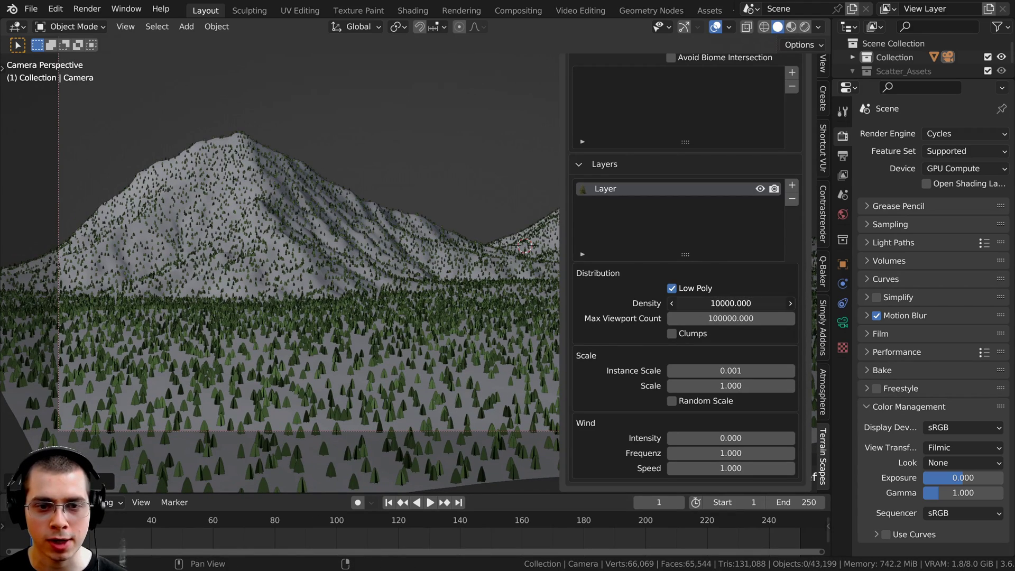
pyautogui.click(696, 316)
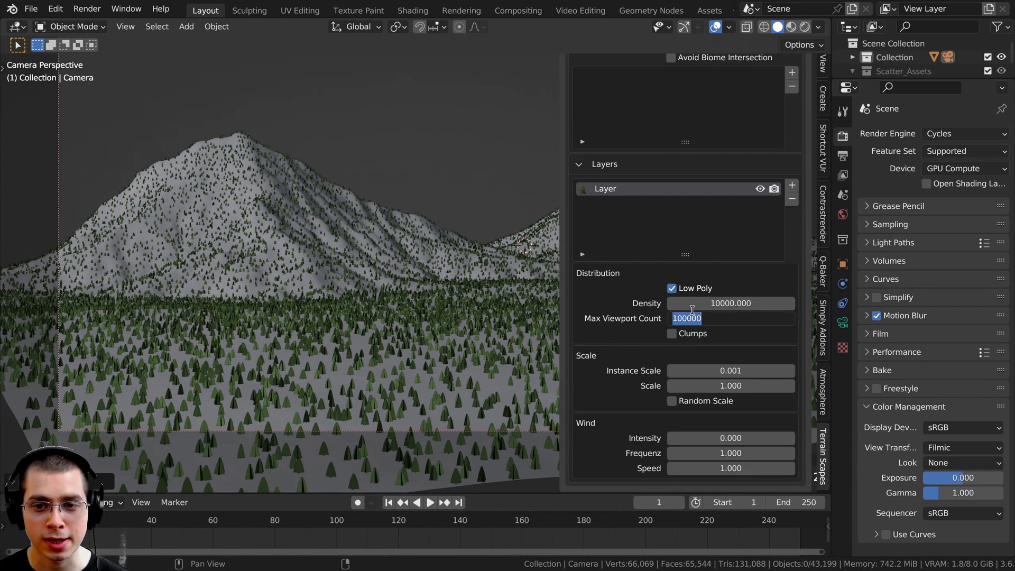
pyautogui.click(692, 305)
pyautogui.click(686, 304)
pyautogui.write('20000')
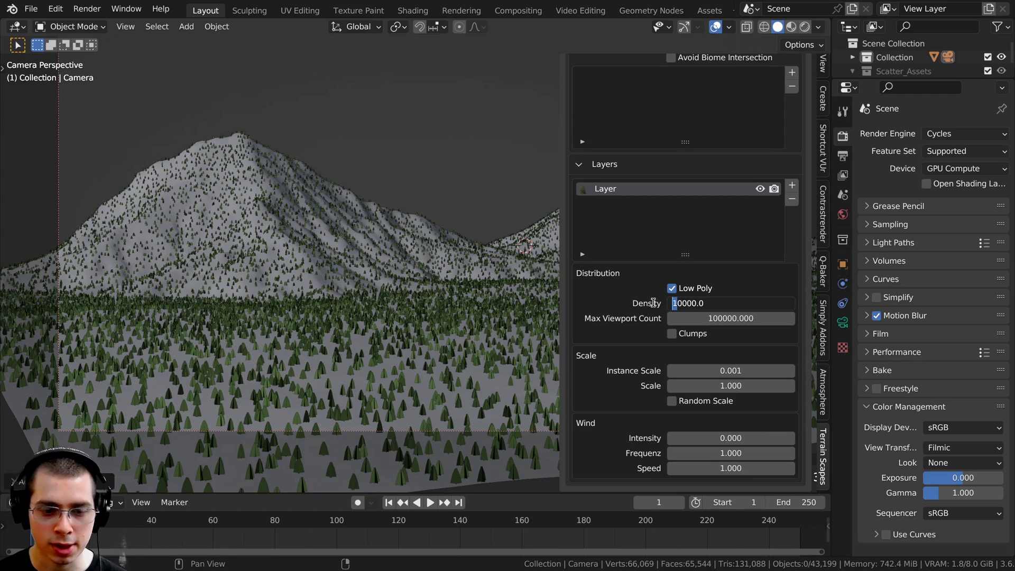
pyautogui.press('Return')
pyautogui.scroll(-2, 304, 291)
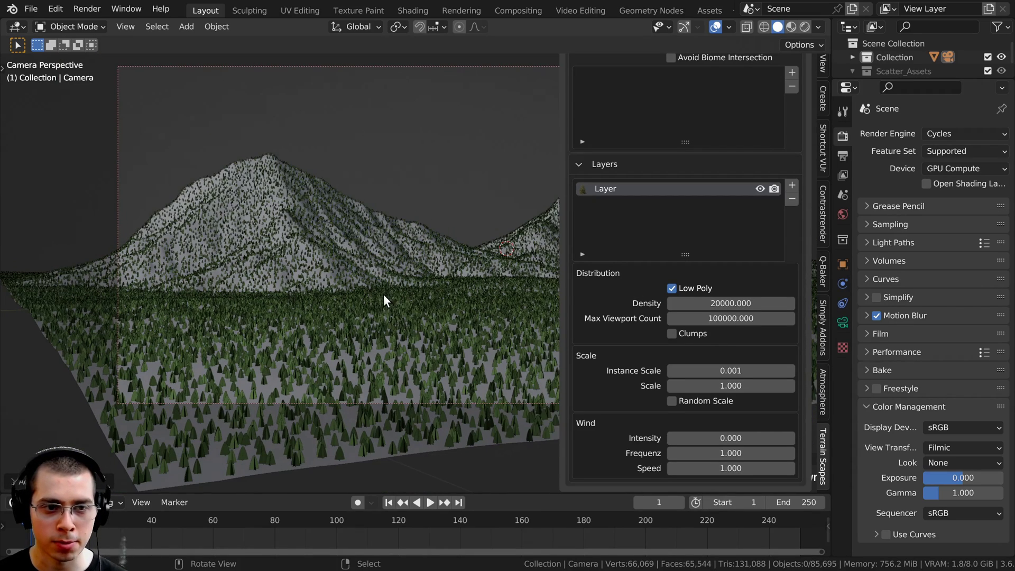
pyautogui.scroll(2, 370, 296)
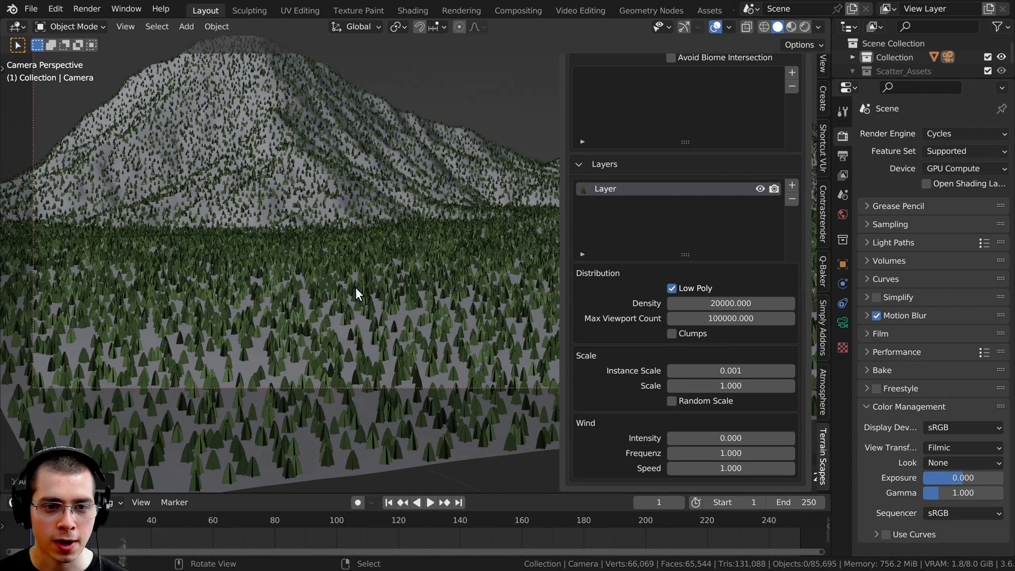
# Set the tree layer's instance scale to 0.0005 and bring the whole mountain back into view
pyautogui.click(725, 370)
pyautogui.write('0.0005')
pyautogui.press('Return')
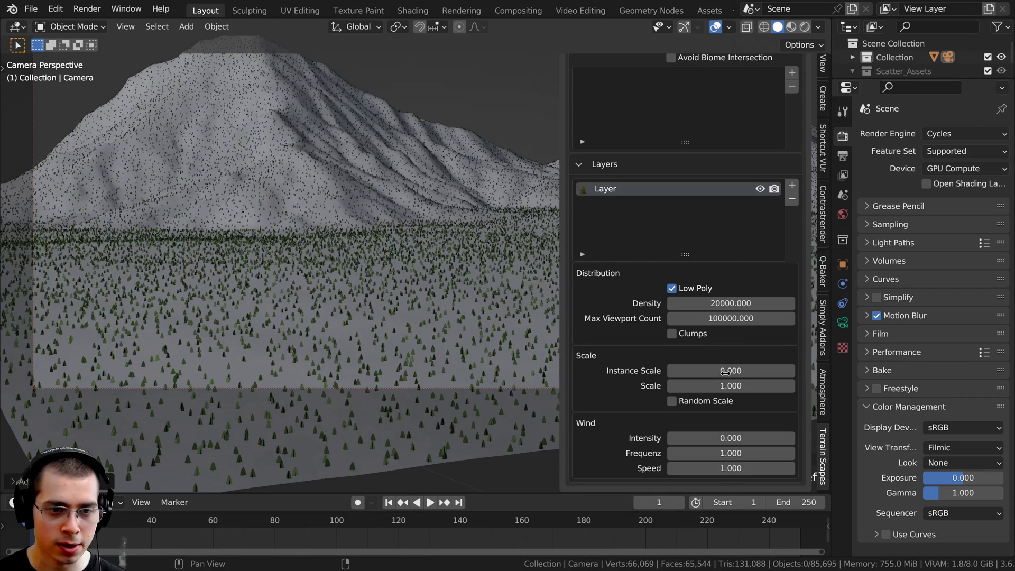
pyautogui.scroll(-2, 369, 280)
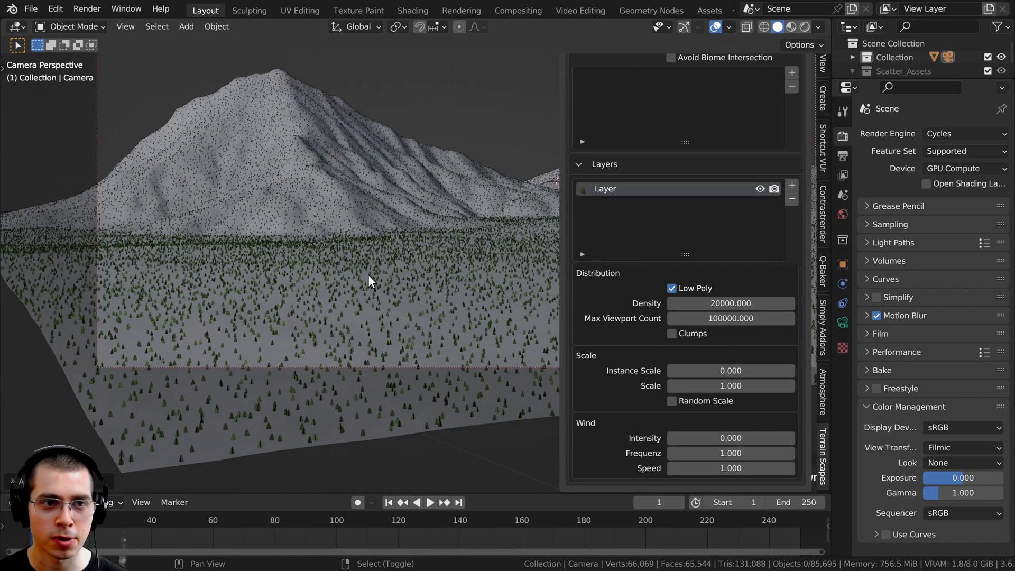
pyautogui.keyDown('shift'); pyautogui.moveTo(368, 281); pyautogui.dragTo(369, 311, button='middle'); pyautogui.keyUp('shift')
# Set the tree layer's density to 40000 and its maximum viewport count to 200000
pyautogui.click(693, 303)
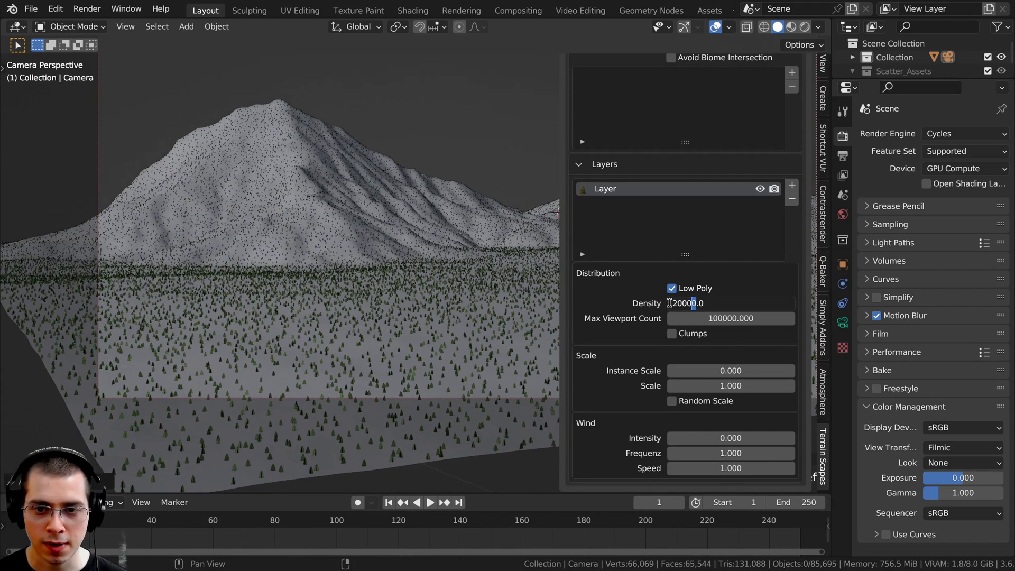
pyautogui.moveTo(678, 303); pyautogui.dragTo(666, 304)
pyautogui.write('4')
pyautogui.press('Return')
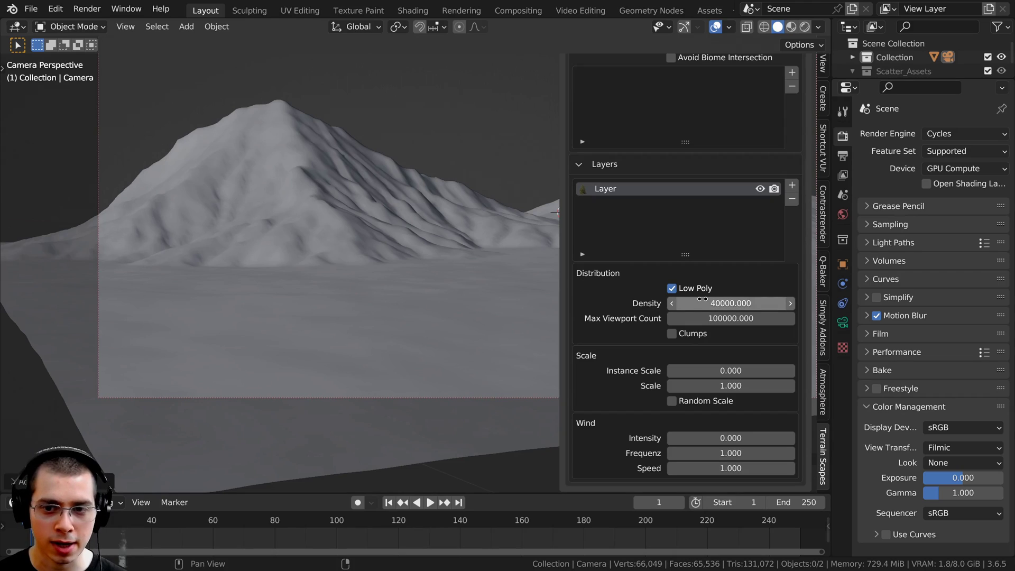
pyautogui.doubleClick(704, 317)
pyautogui.write('200000')
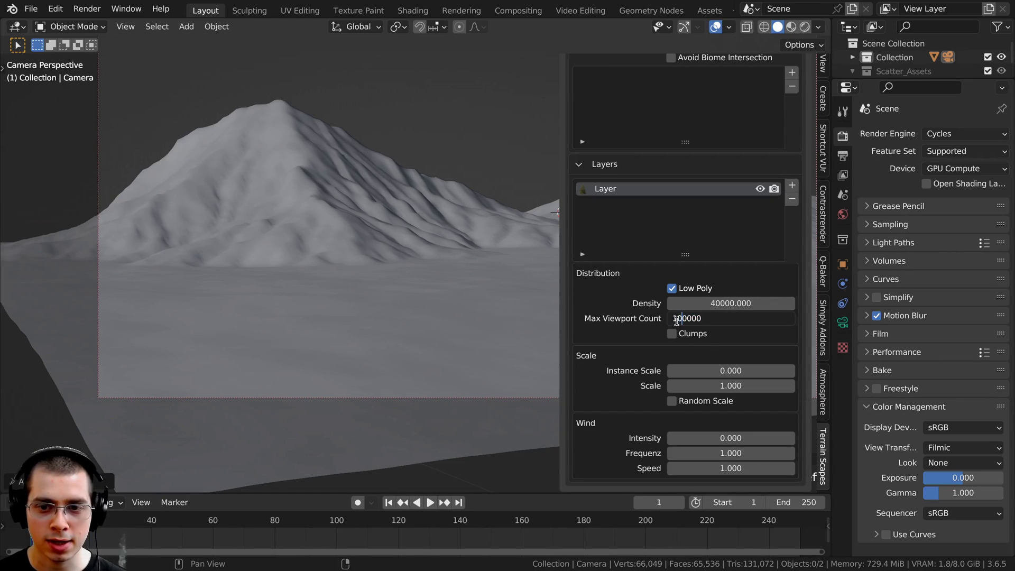
pyautogui.press('Return')
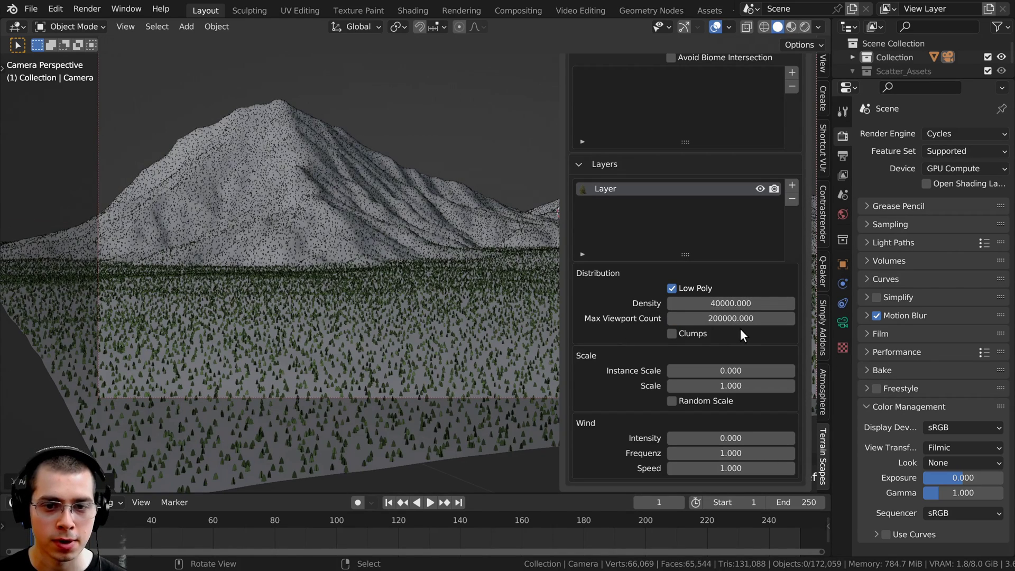
pyautogui.keyDown('shift'); pyautogui.moveTo(305, 245); pyautogui.dragTo(327, 276, button='middle'); pyautogui.keyUp('shift')
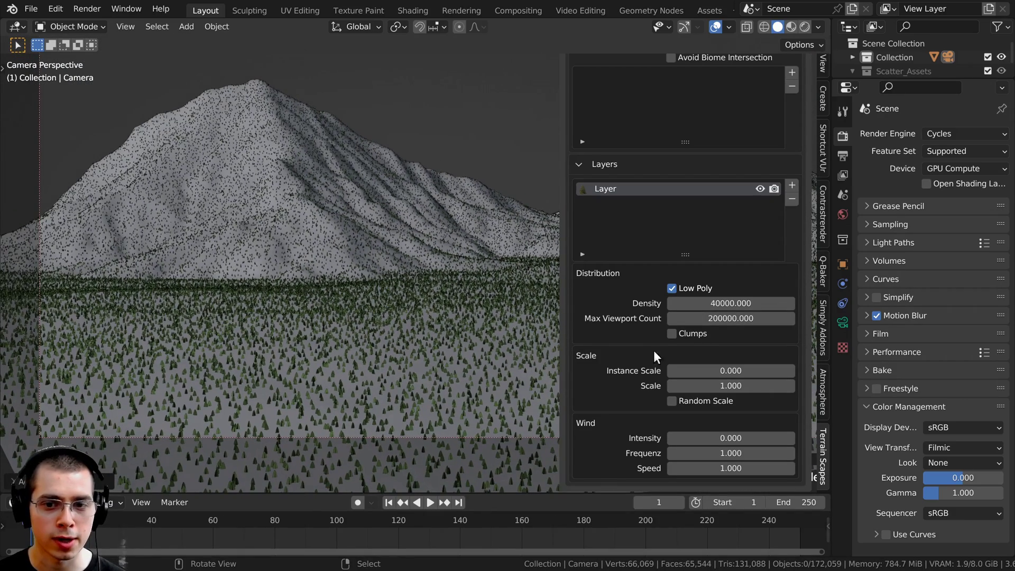
# Set the tree layer's density to 60000 and its maximum viewport count to 400000
pyautogui.doubleClick(715, 303)
pyautogui.write('60000')
pyautogui.press('Return')
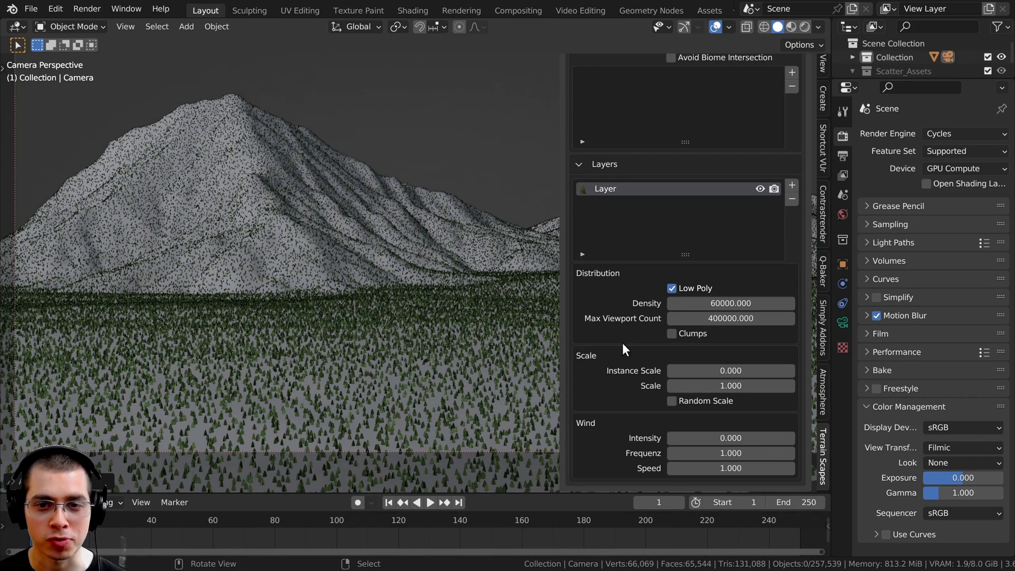
# Add a Slope_Mask to the biome's distribution, raise its value to 0.910 and inspect the trees around the mountain's foot
pyautogui.scroll(2, 680, 348)
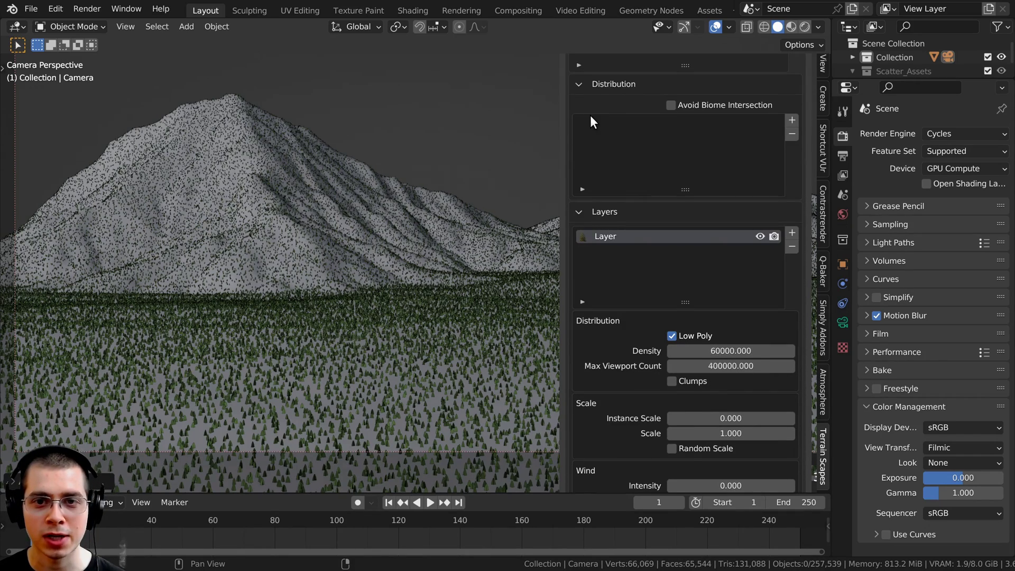
pyautogui.scroll(2, 590, 115)
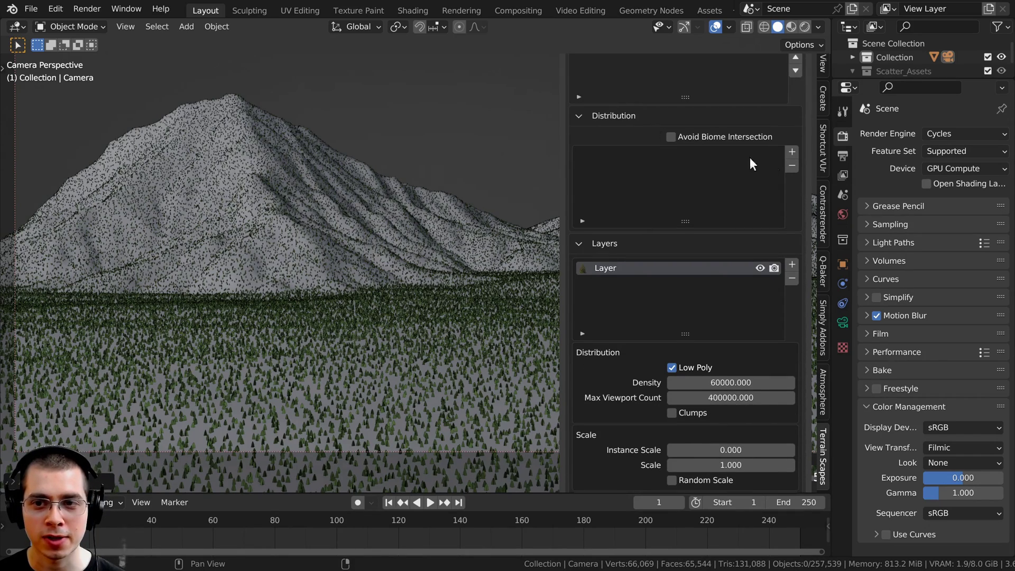
pyautogui.click(791, 151)
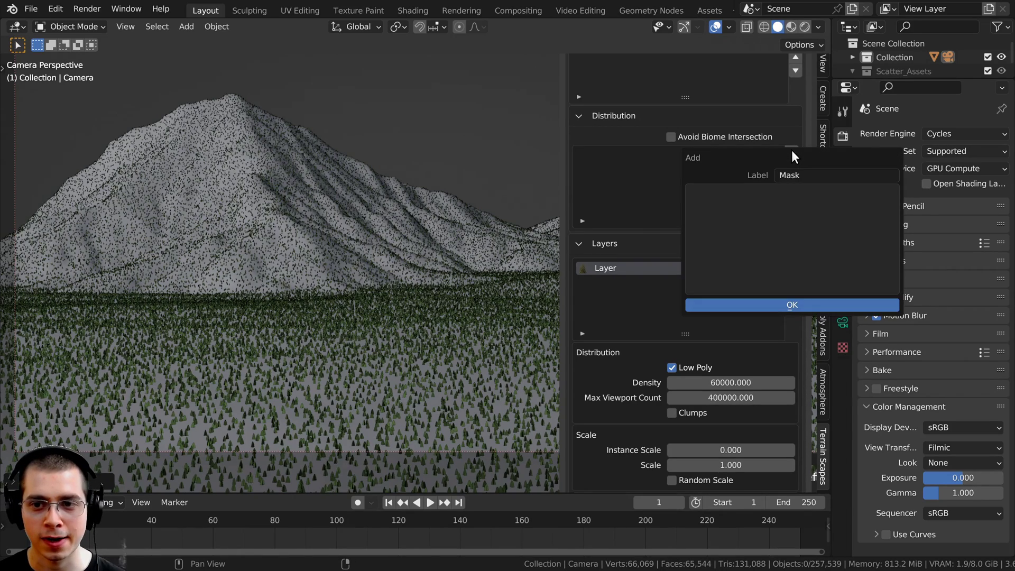
pyautogui.click(784, 236)
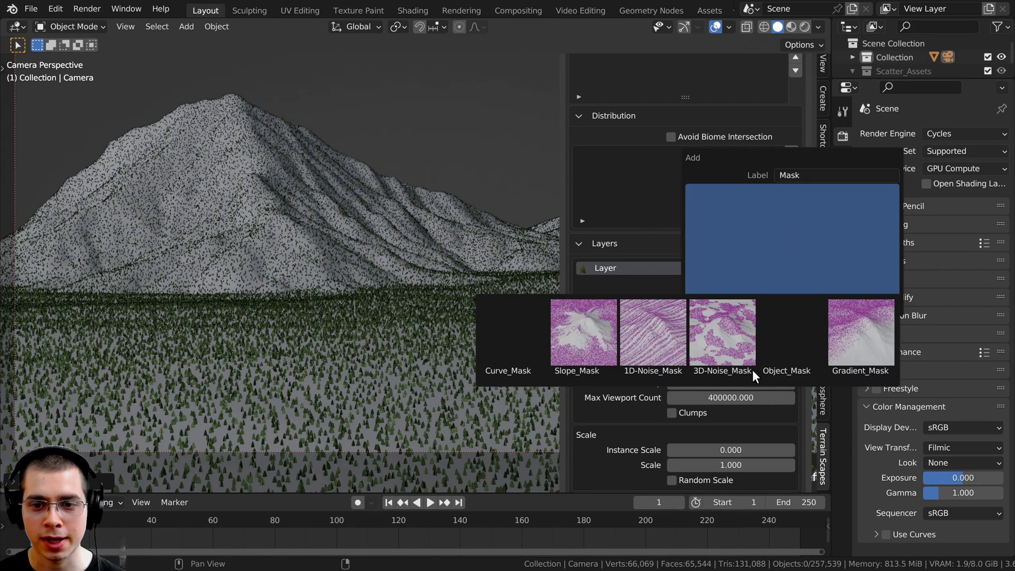
pyautogui.click(581, 334)
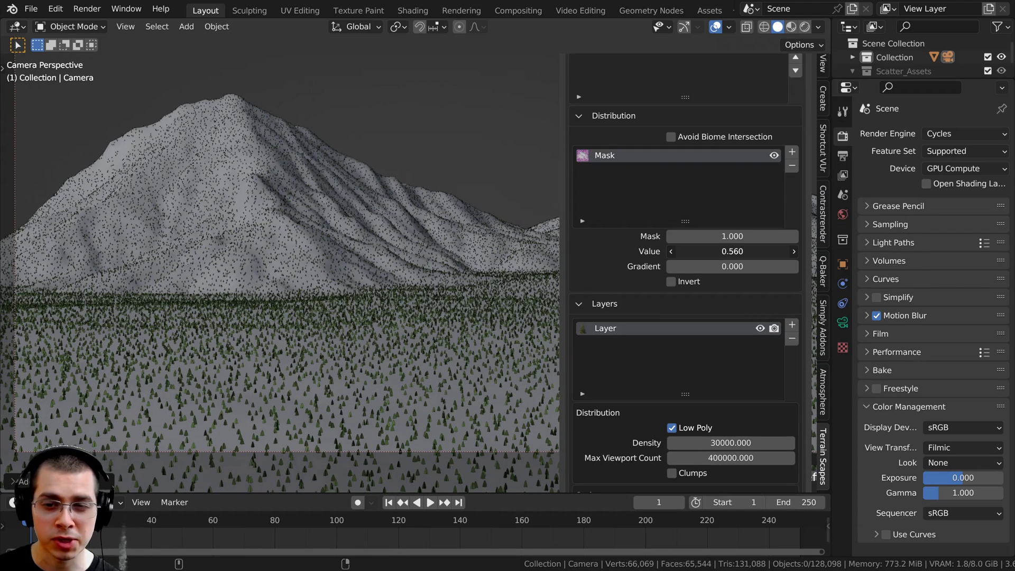
pyautogui.moveTo(732, 251); pyautogui.dragTo(780, 251)
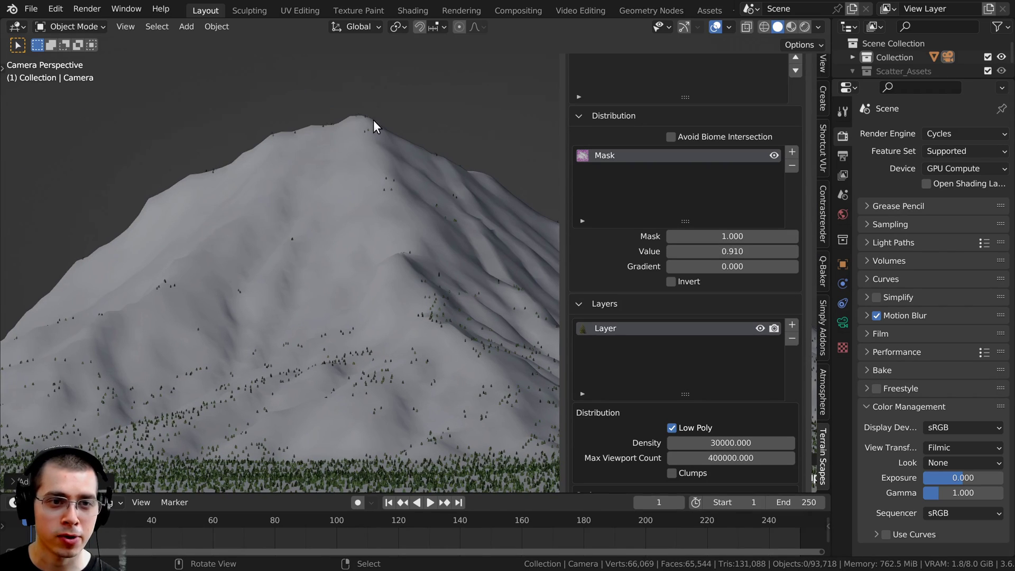
pyautogui.keyDown('shift'); pyautogui.moveTo(336, 397); pyautogui.dragTo(297, 331, button='middle'); pyautogui.keyUp('shift')
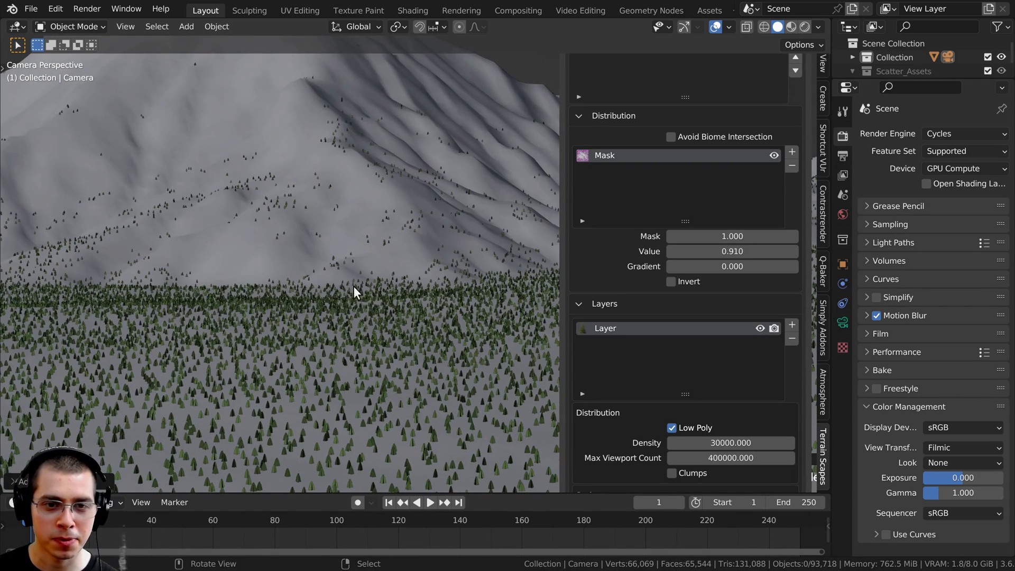
pyautogui.scroll(-1, 356, 307)
pyautogui.keyDown('shift'); pyautogui.moveTo(382, 313); pyautogui.dragTo(331, 332, button='middle'); pyautogui.keyUp('shift')
pyautogui.scroll(-1, 356, 327)
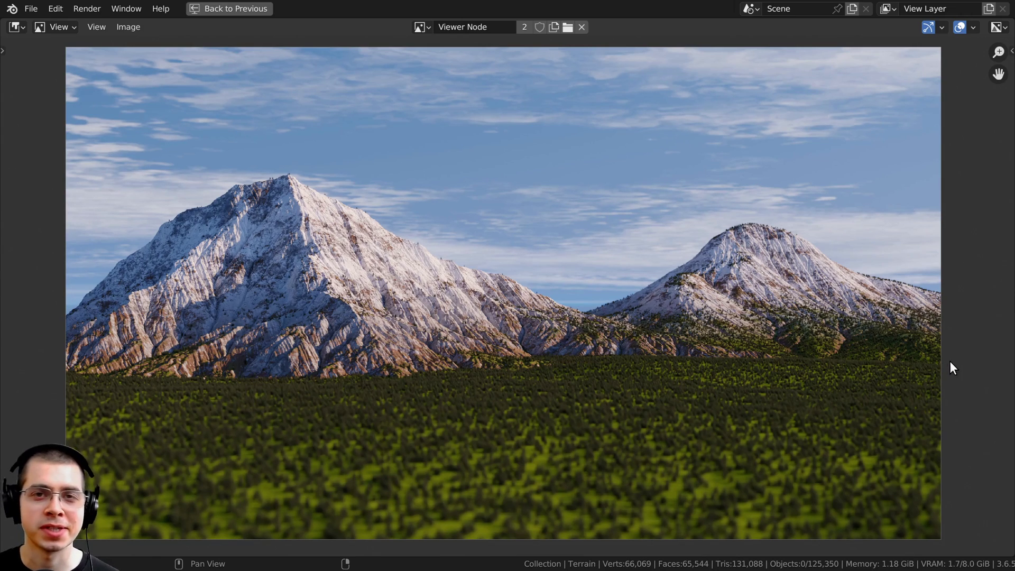
pyautogui.moveTo(989, 330); pyautogui.dragTo(985, 328, button='middle')
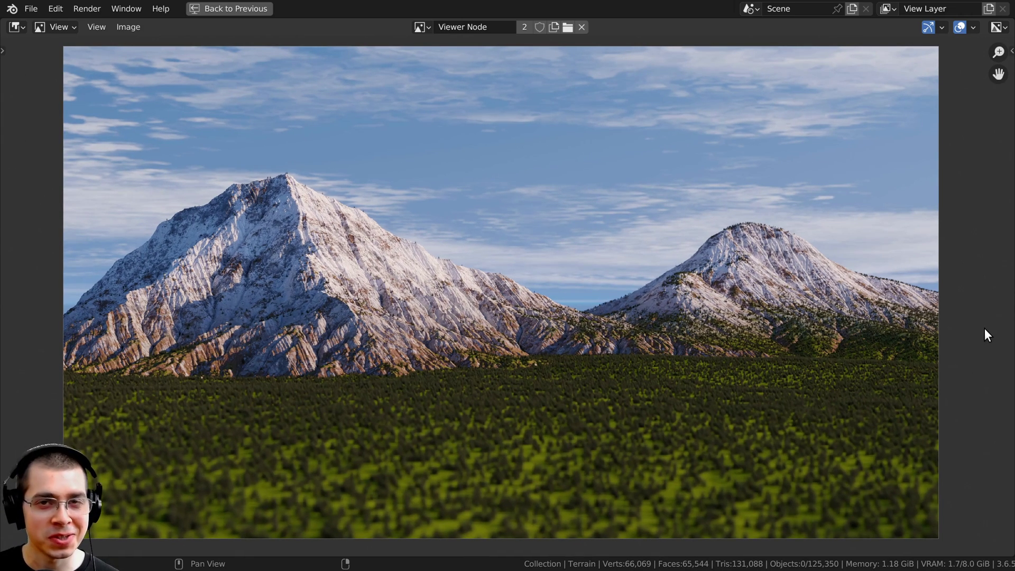